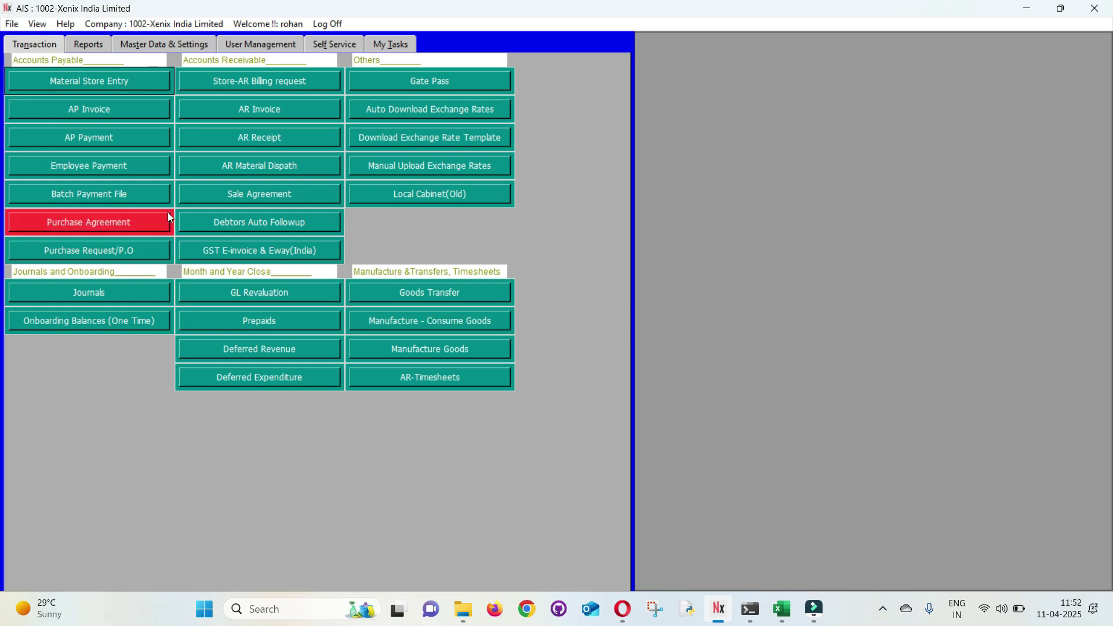
Switch to the Book1 workbook in Excel and examine the sunflower and groundnut oil items and the total units
{"action": "key", "text": "alt+Tab"}
{"action": "key", "text": "alt+Tab"}
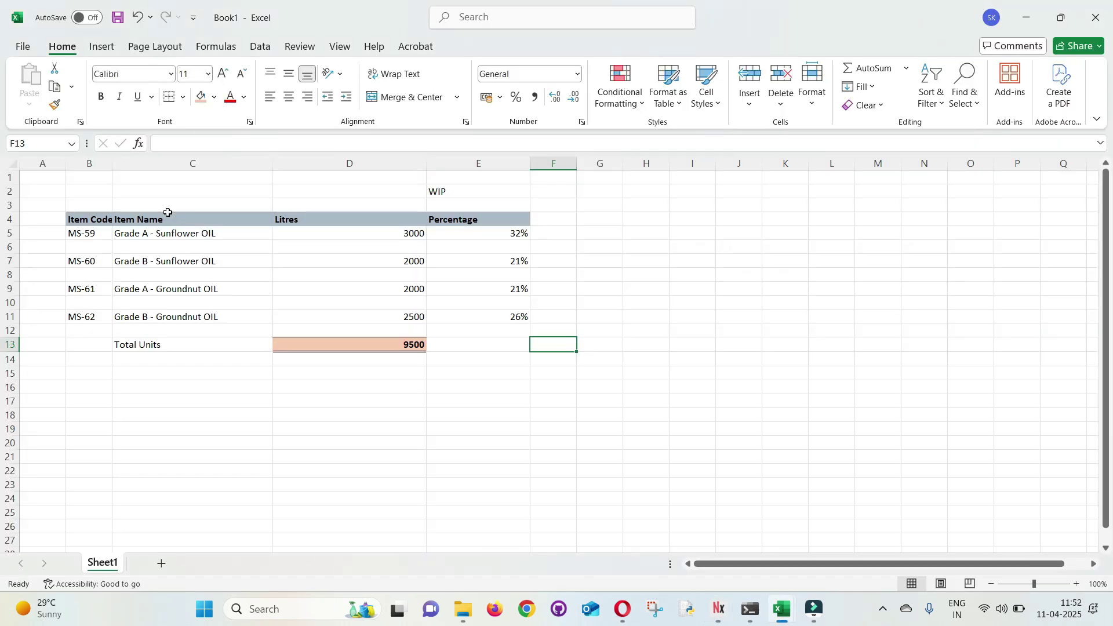
{"action": "left_click", "coordinate": [141, 236]}
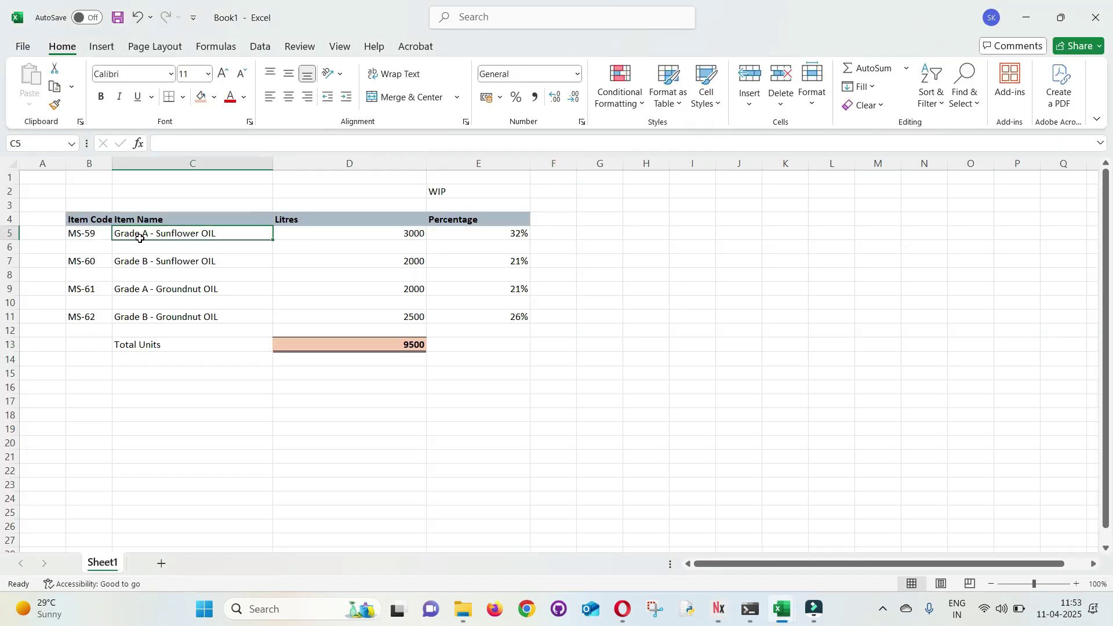
{"action": "left_click", "coordinate": [166, 289]}
{"action": "left_click", "coordinate": [174, 325]}
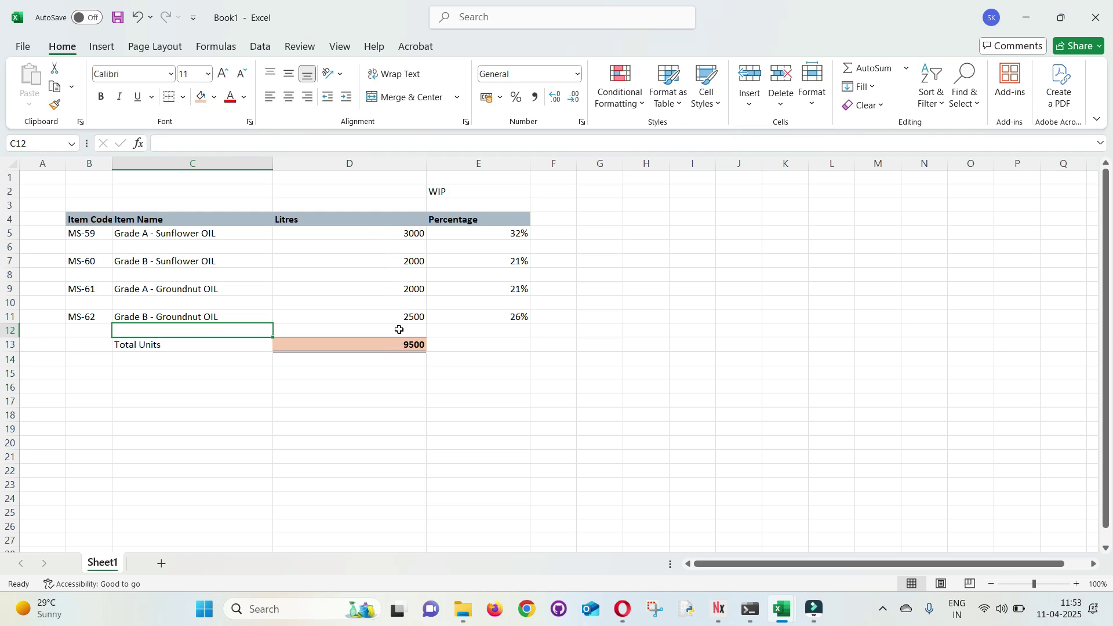
{"action": "left_click", "coordinate": [186, 318]}
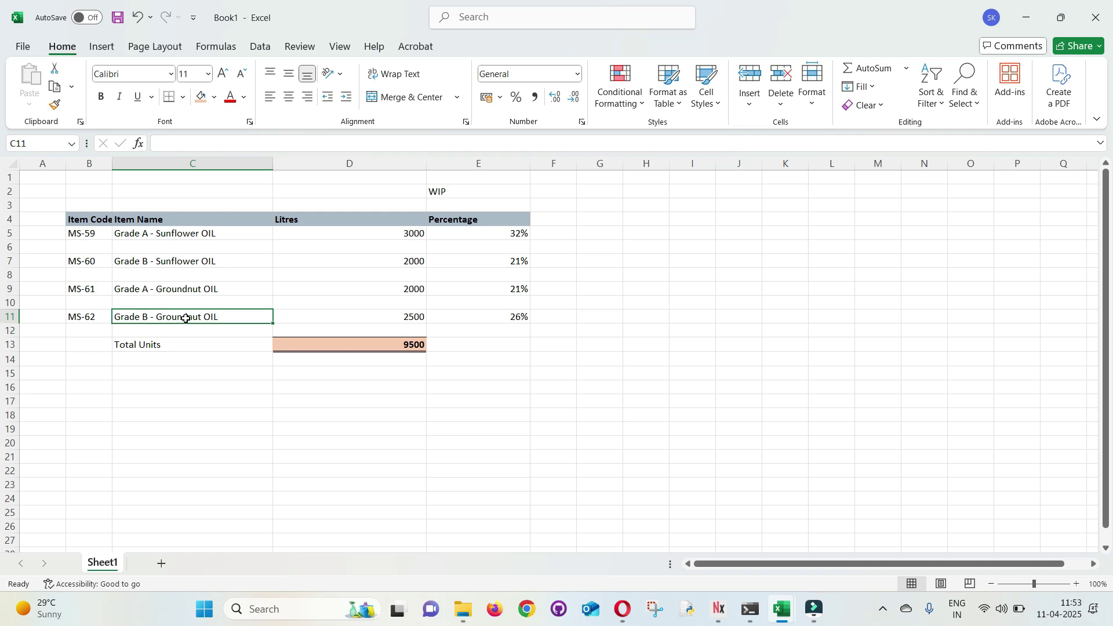
{"action": "left_click", "coordinate": [372, 347]}
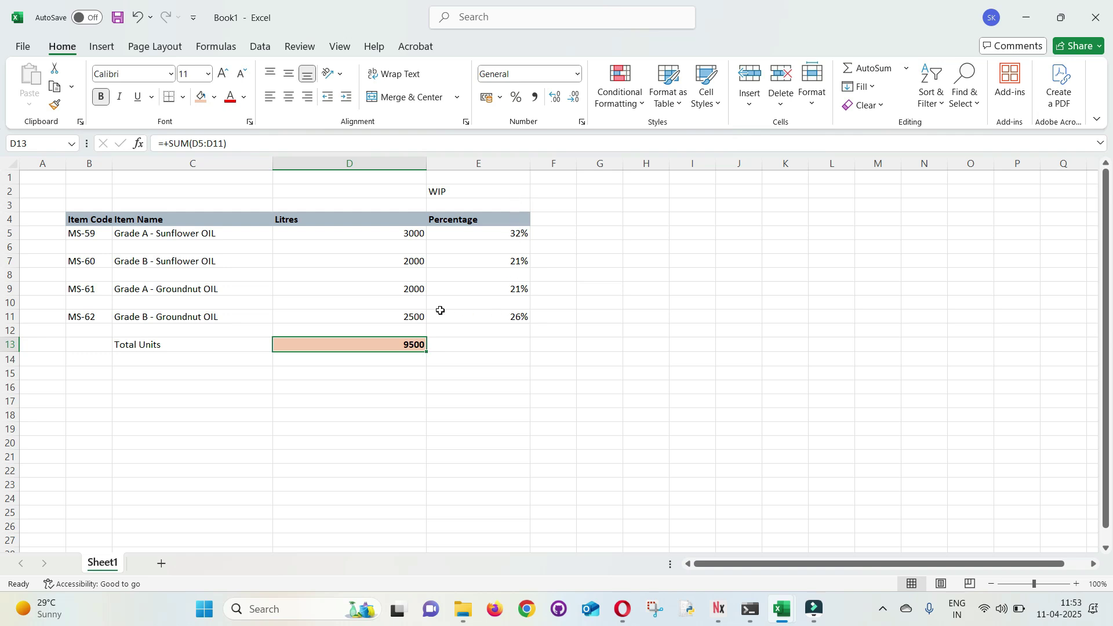
Examine the percentage formulas of the oil items in column E, from Grade A Sunflower to Grade B Groundnut
{"action": "left_click", "coordinate": [522, 234]}
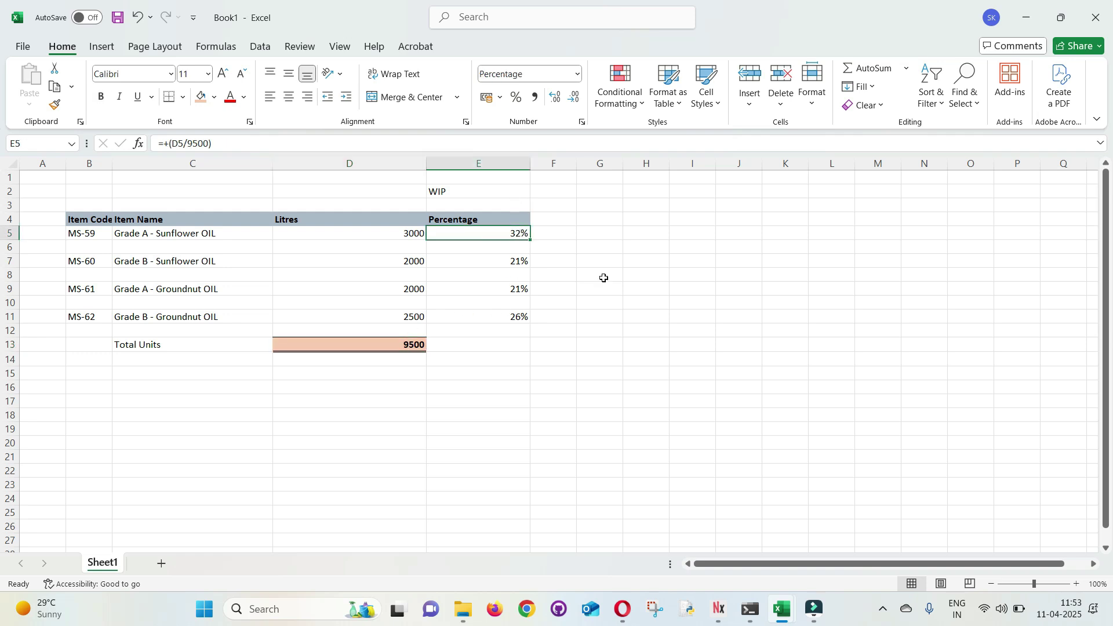
{"action": "key", "text": "Down"}
{"action": "key", "text": "Down"}
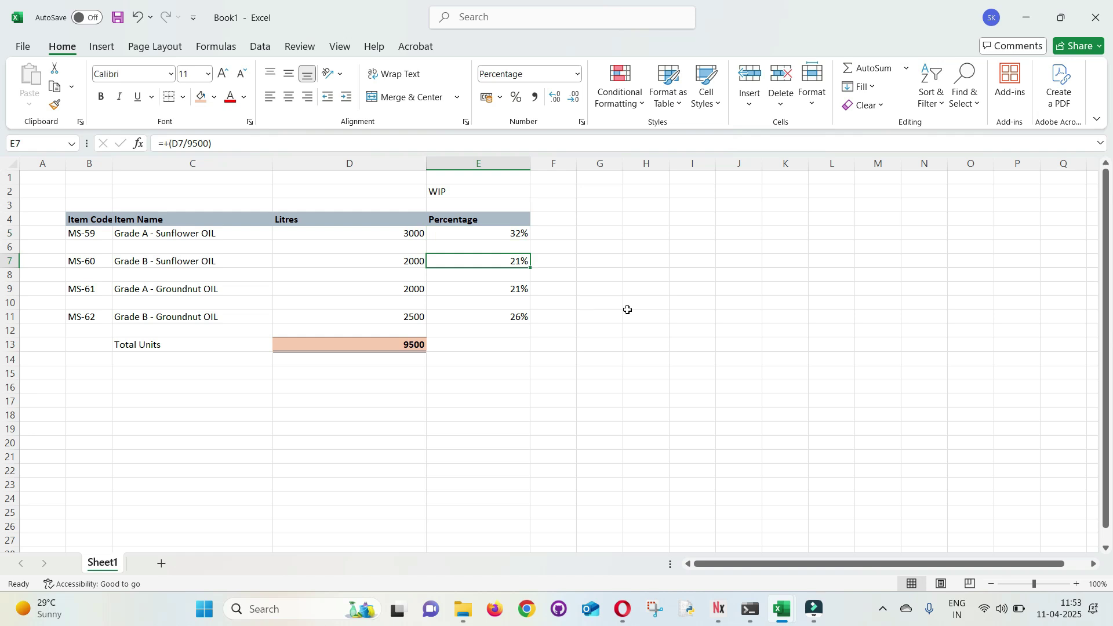
{"action": "key", "text": "Down"}
{"action": "key", "text": "Down"}
{"action": "key", "text": "Down"}
{"action": "key", "text": "Down"}
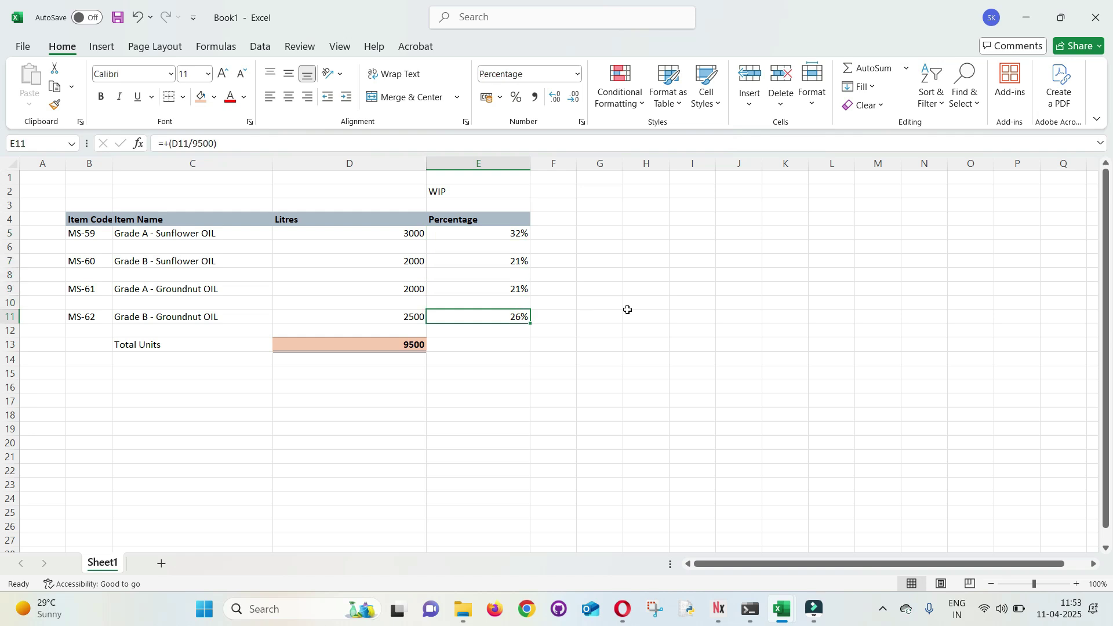
Review the two groundnut oil item names, the WIP label and the Item Name heading
{"action": "left_click", "coordinate": [170, 286]}
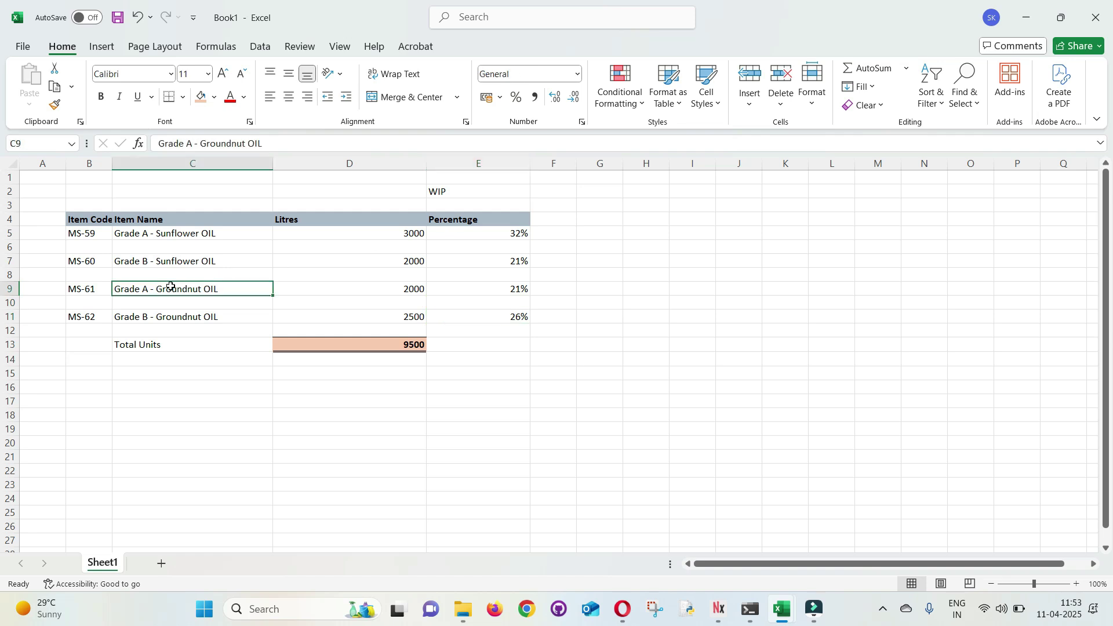
{"action": "left_click", "coordinate": [160, 319]}
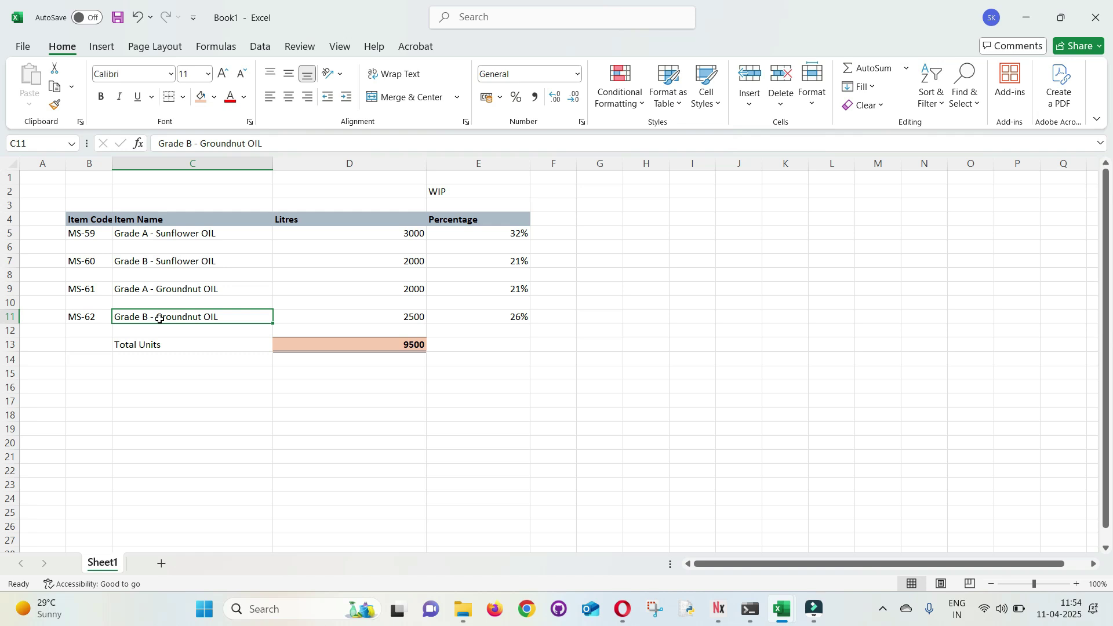
{"action": "left_click", "coordinate": [444, 190]}
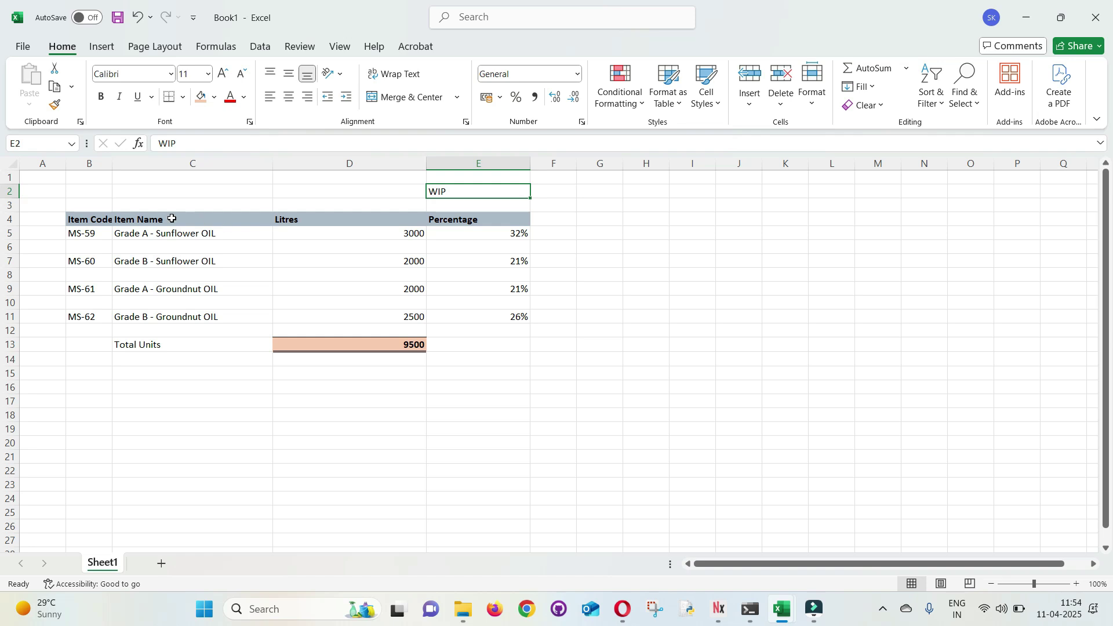
{"action": "left_click", "coordinate": [121, 222]}
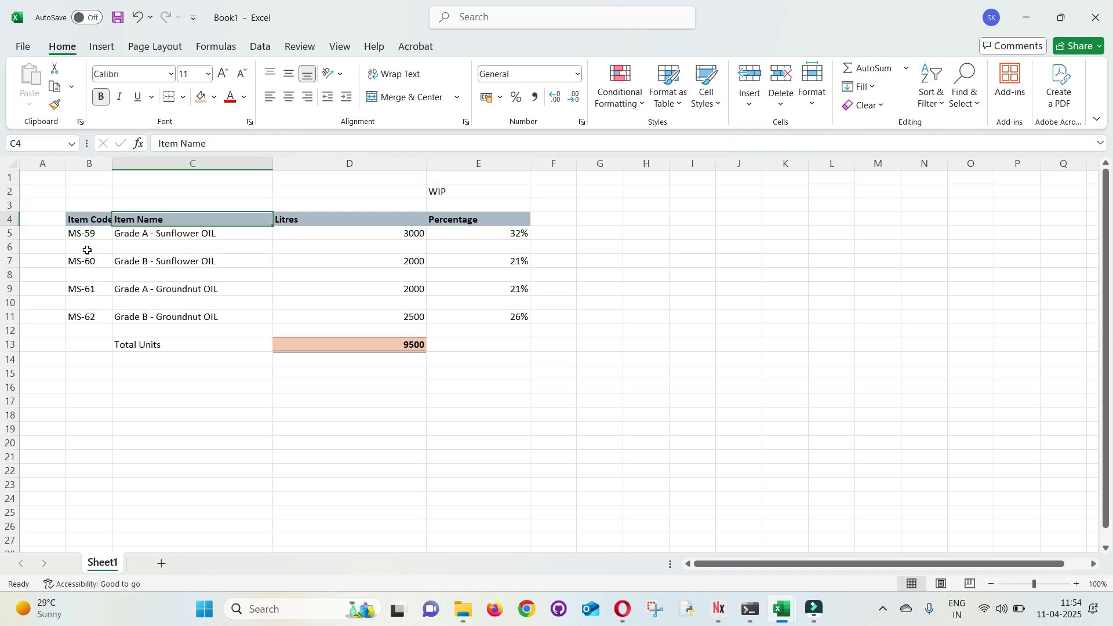
Switch to AIS and open the Entity Level P&L report
{"action": "key", "text": "alt+Tab"}
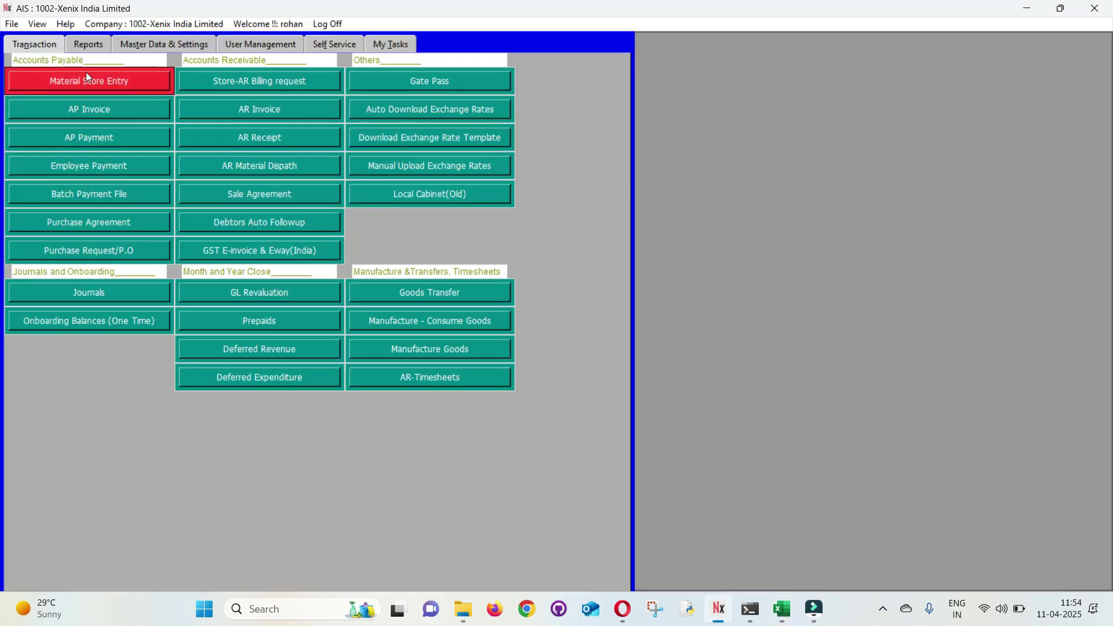
{"action": "left_click", "coordinate": [87, 45]}
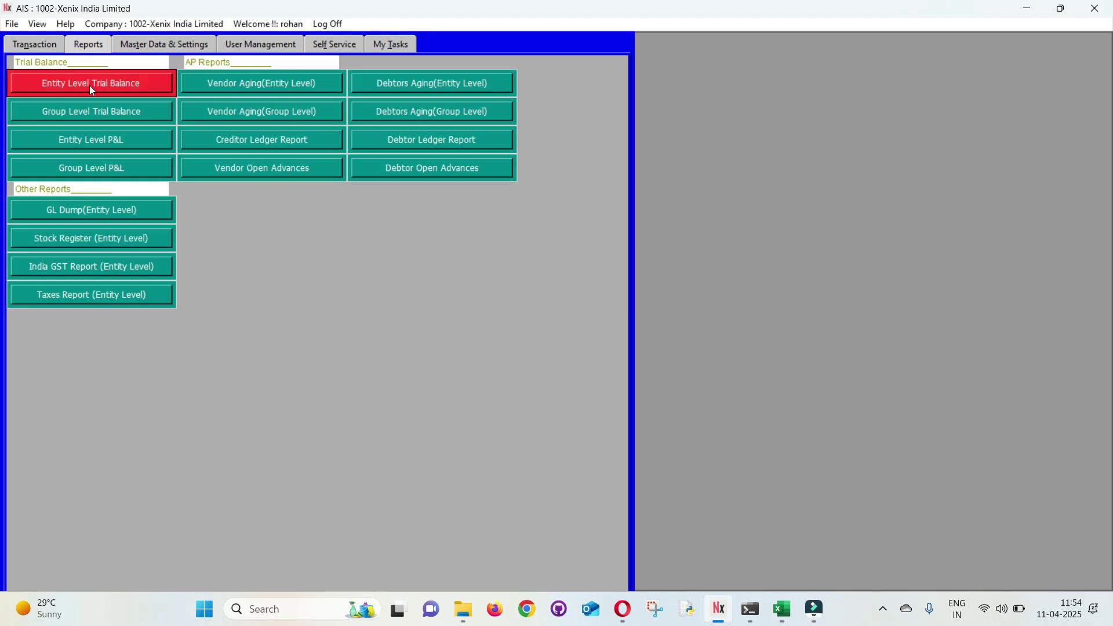
{"action": "left_click", "coordinate": [87, 142]}
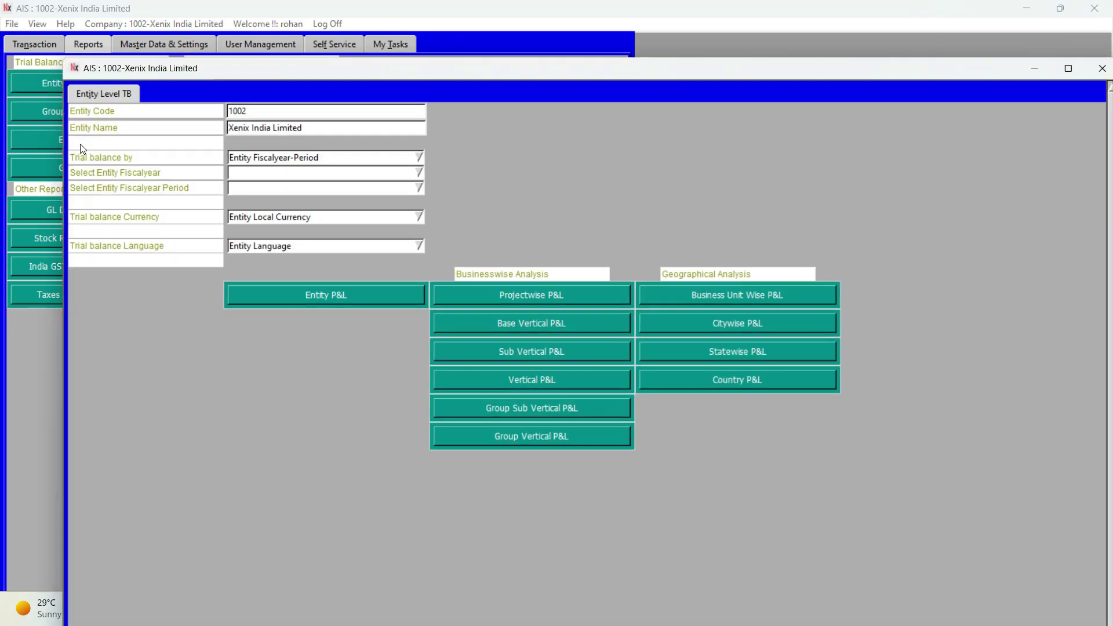
Set the entity fiscal year to 2024-25 and the period to 12, and generate the Entity P&L
{"action": "left_click", "coordinate": [327, 171]}
{"action": "type", "text": "2024-25"}
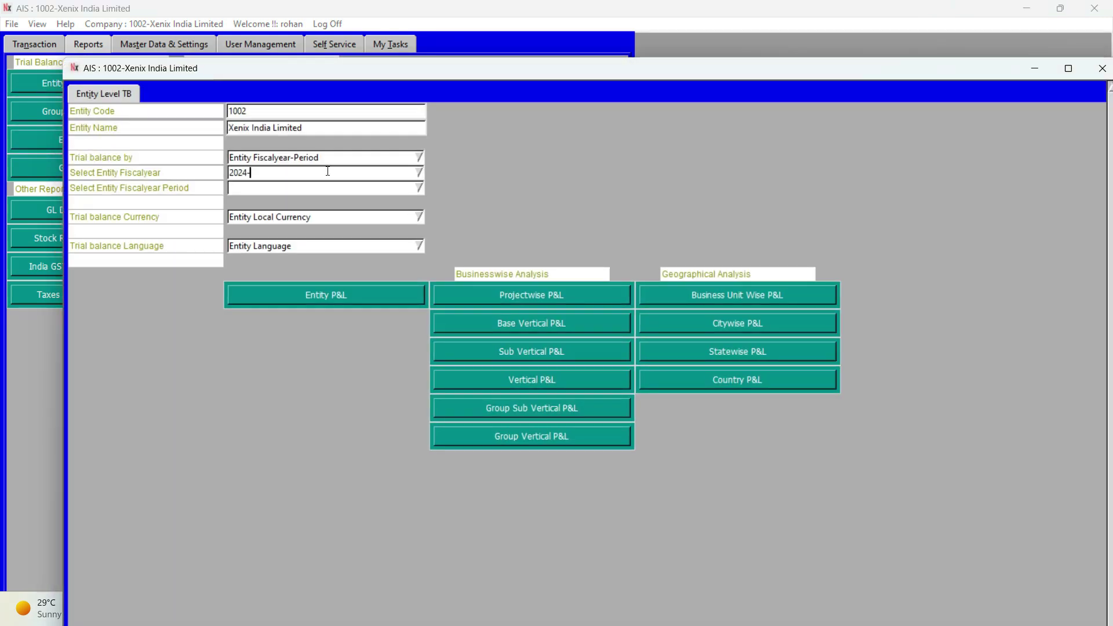
{"action": "key", "text": "Down"}
{"action": "key", "text": "Tab"}
{"action": "type", "text": "12"}
{"action": "key", "text": "Down"}
{"action": "key", "text": "Return"}
{"action": "left_click", "coordinate": [269, 292]}
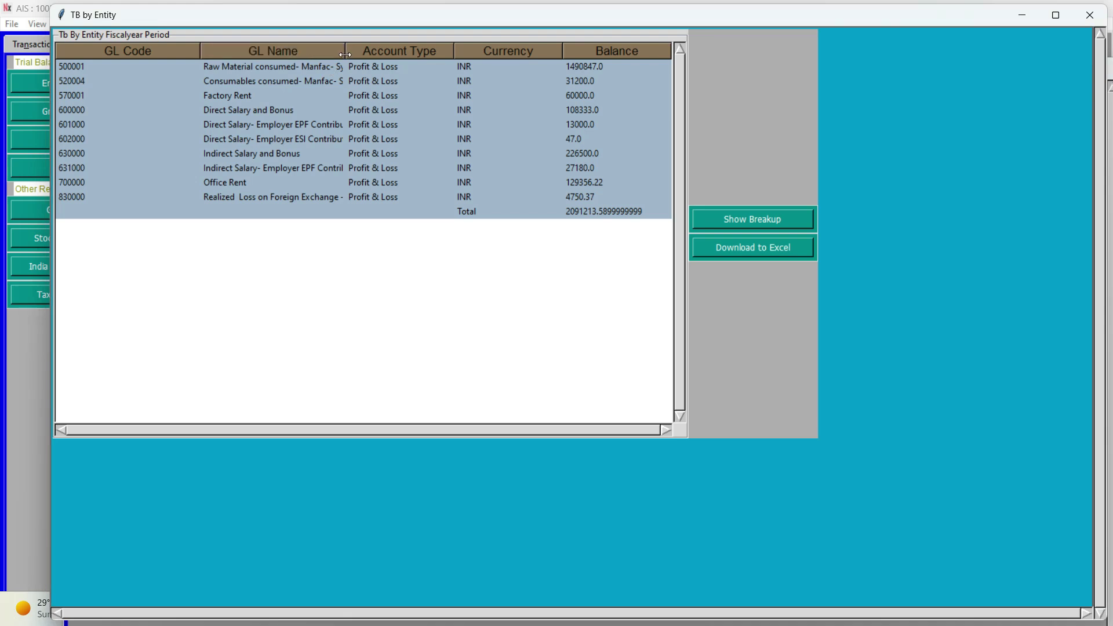
Maximize the report, widen its GL Name column, and examine the raw material, consumables, factory rent and direct salary accounts
{"action": "left_click_drag", "start_coordinate": [345, 54], "coordinate": [390, 55]}
{"action": "left_click", "coordinate": [1055, 16]}
{"action": "left_click", "coordinate": [200, 60]}
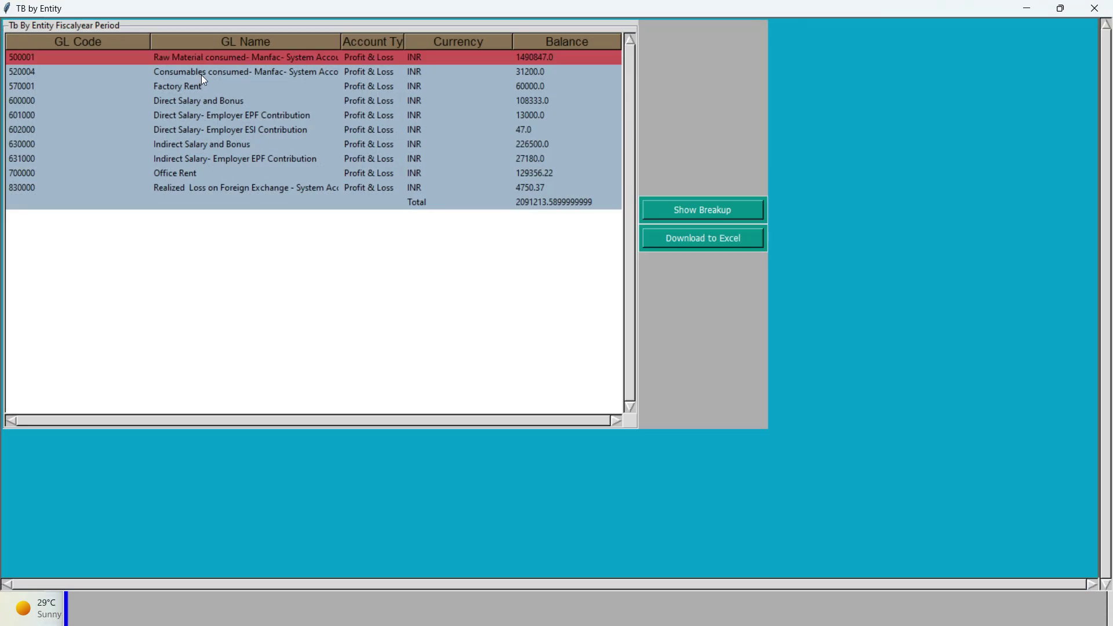
{"action": "left_click", "coordinate": [261, 75]}
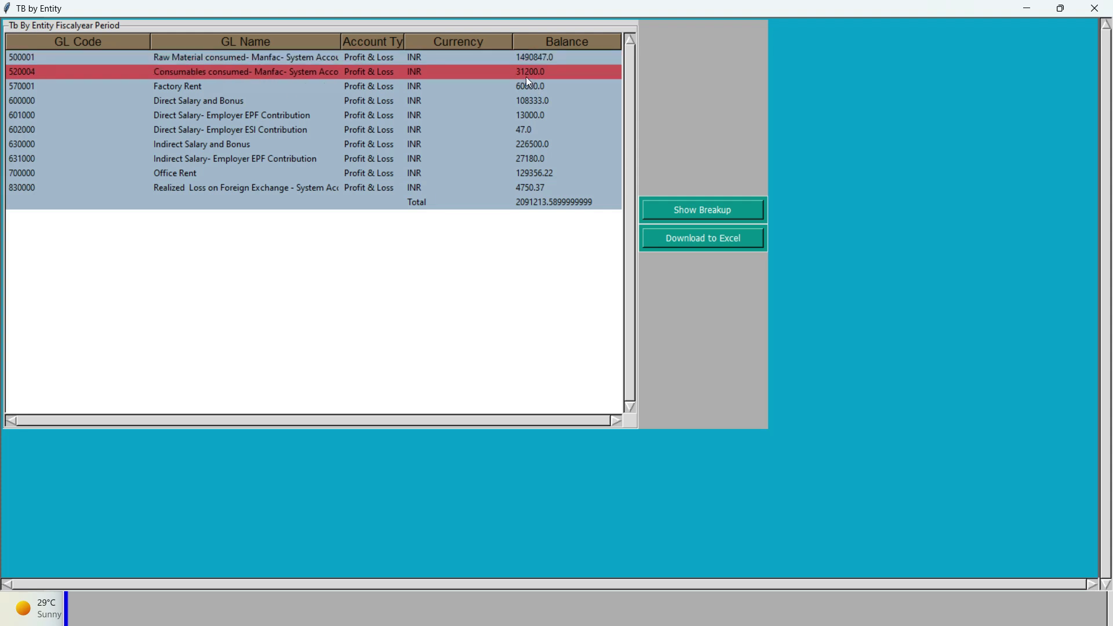
{"action": "left_click", "coordinate": [185, 90]}
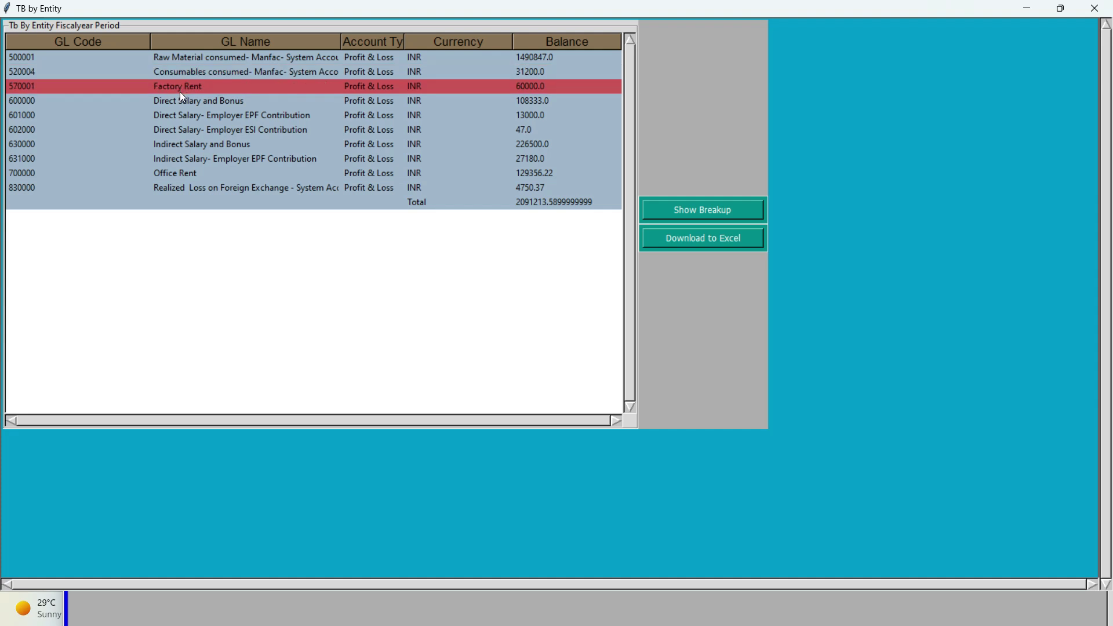
{"action": "left_click", "coordinate": [234, 104]}
{"action": "left_click", "coordinate": [219, 118]}
{"action": "left_click", "coordinate": [215, 132]}
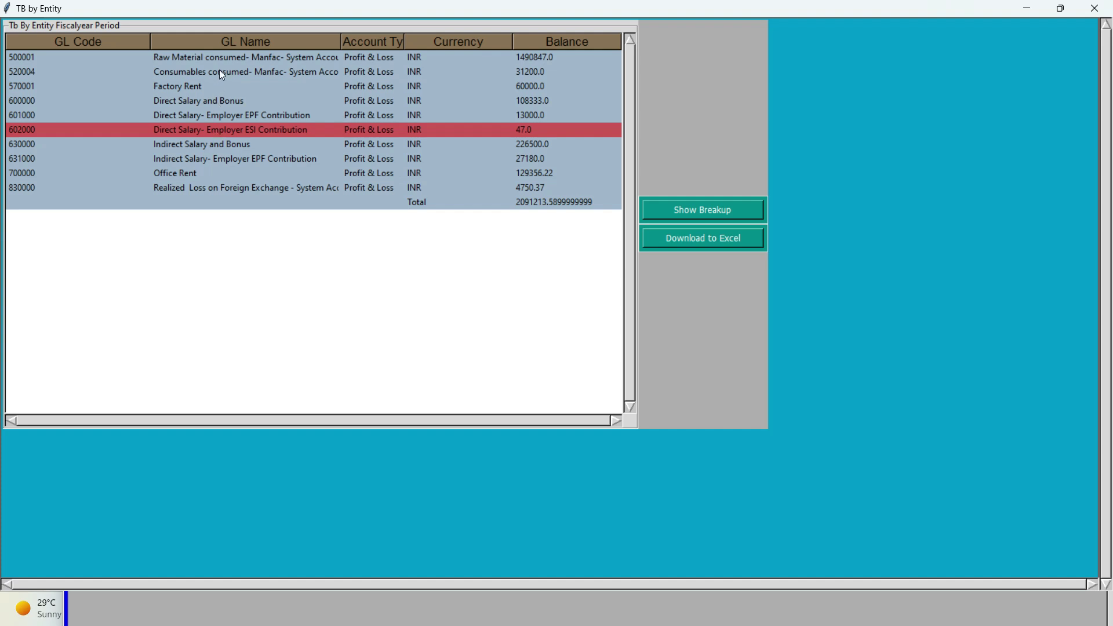
{"action": "left_click", "coordinate": [187, 87]}
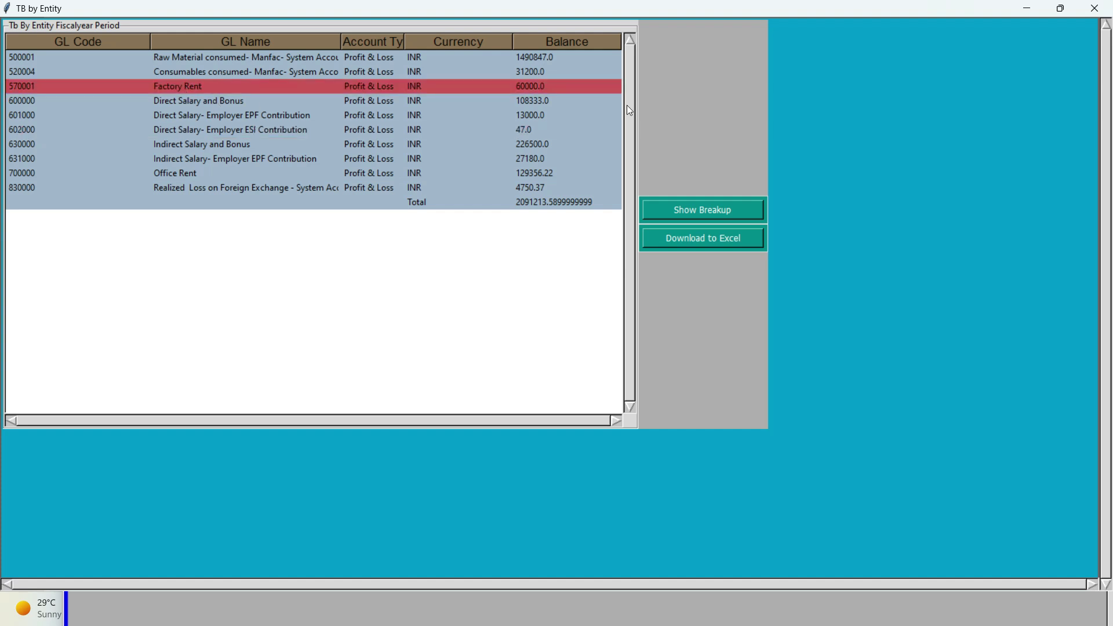
Compare the raw material consumed account in the P&L report with the sunflower oil items in the Book1 Excel workbook
{"action": "key", "text": "alt+Tab"}
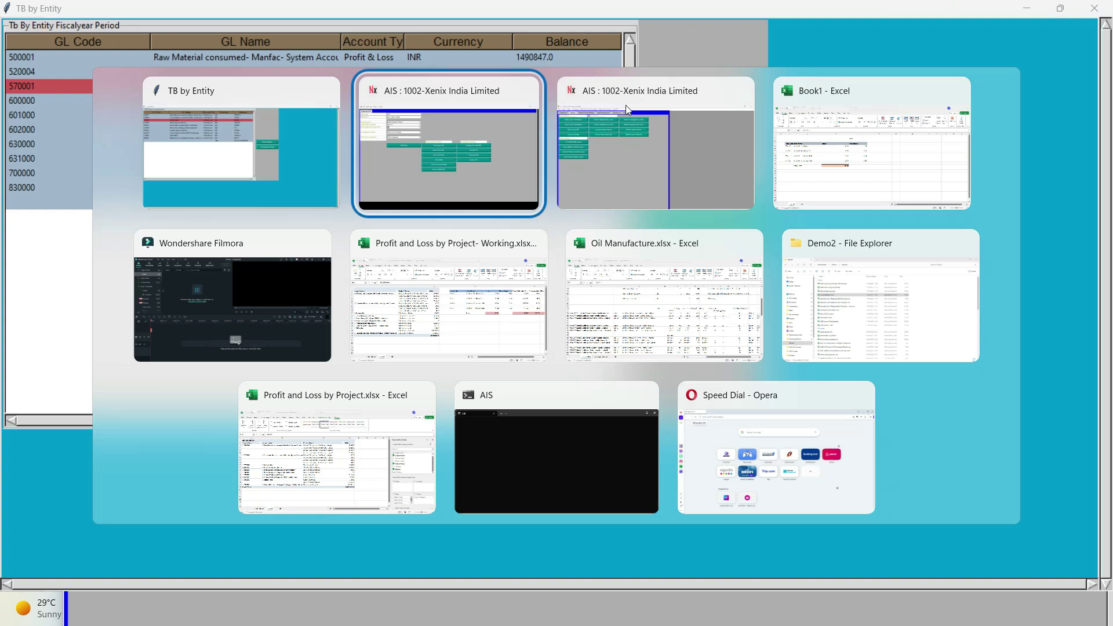
{"action": "key", "text": "alt+Tab"}
{"action": "key", "text": "alt+Tab"}
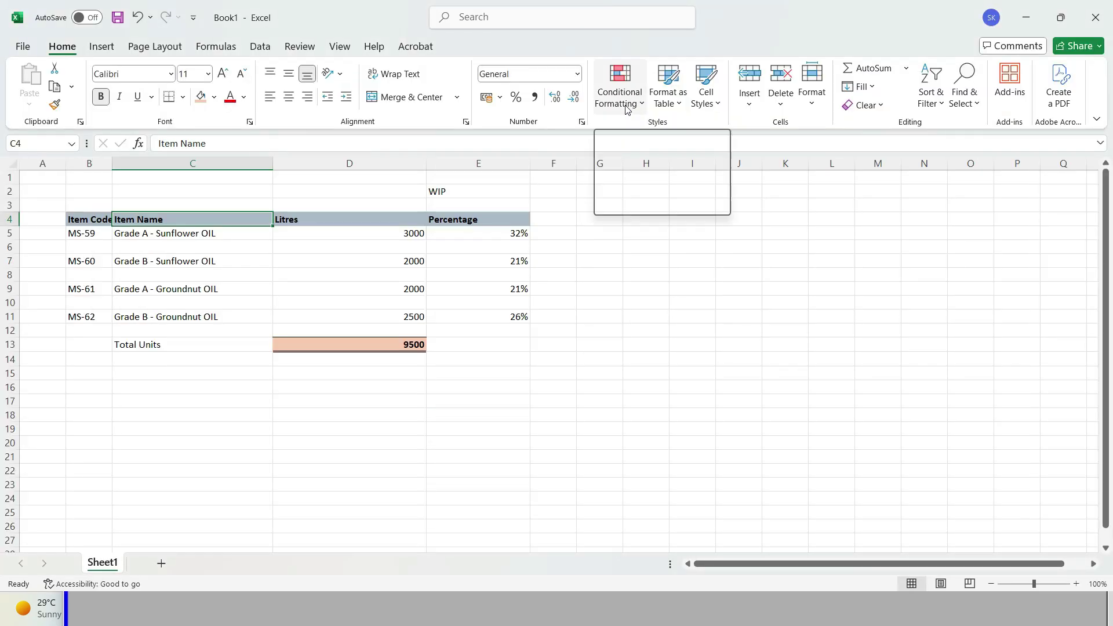
{"action": "key", "text": "alt+Tab"}
{"action": "left_click", "coordinate": [270, 58]}
{"action": "key", "text": "alt+Tab"}
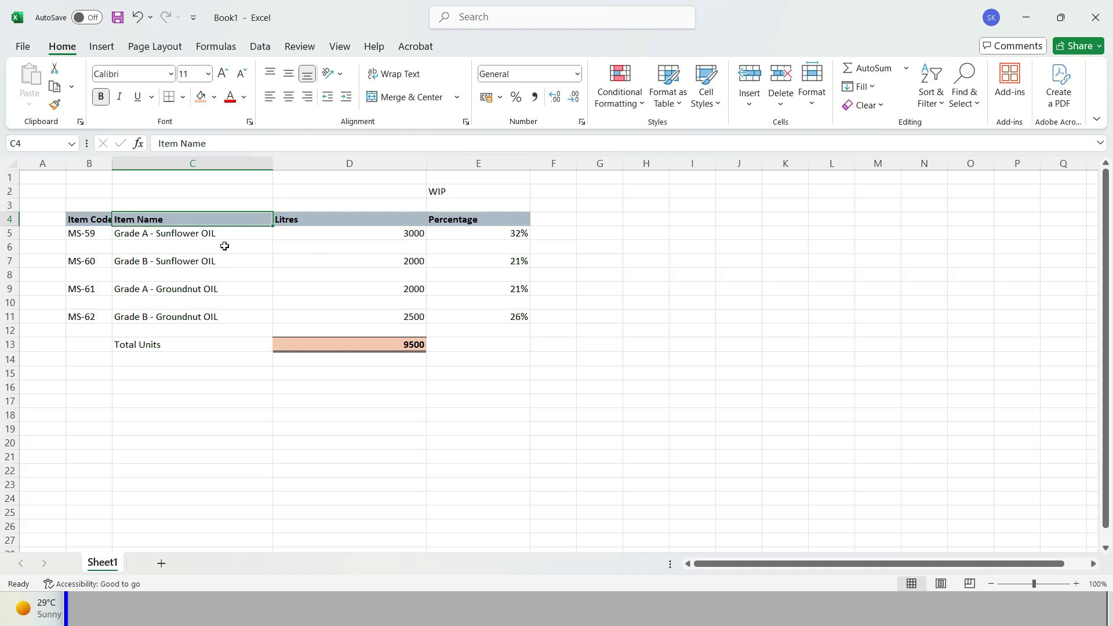
{"action": "left_click", "coordinate": [194, 238]}
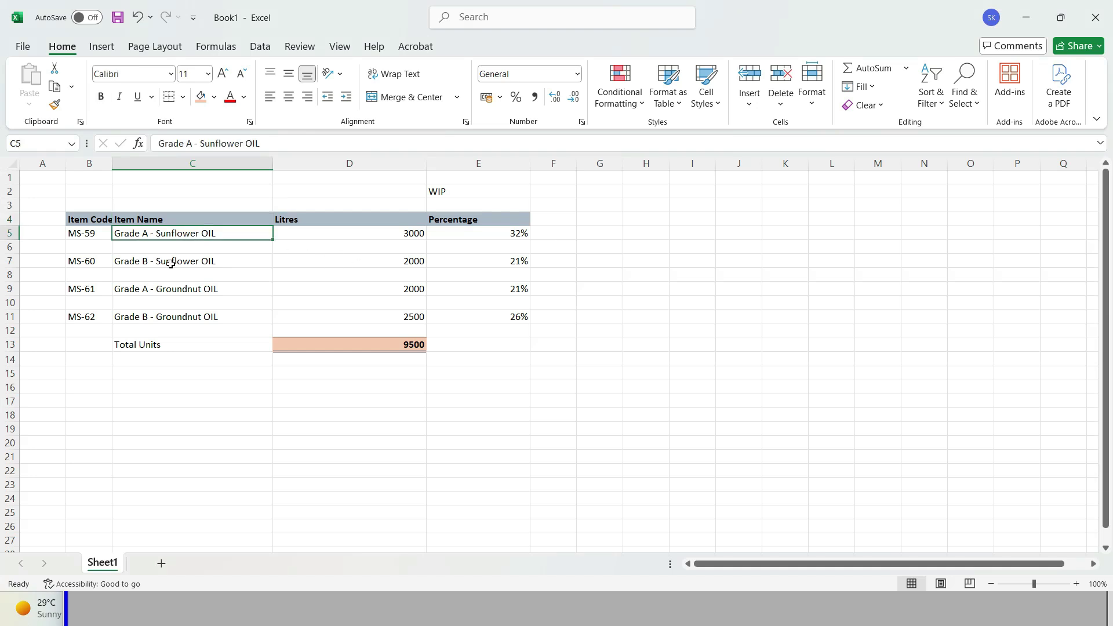
{"action": "left_click", "coordinate": [171, 263]}
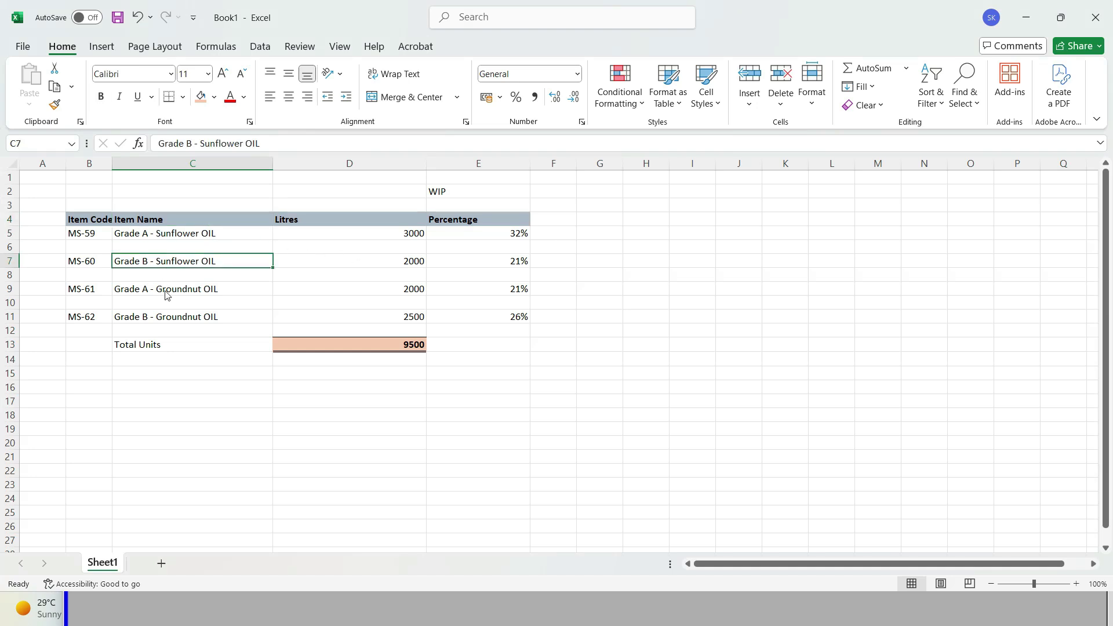
Close the entity P&L report in AIS and generate the Projectwise P&L for the same period
{"action": "key", "text": "alt+Tab"}
{"action": "left_click", "coordinate": [1095, 10]}
{"action": "key", "text": "alt+Tab"}
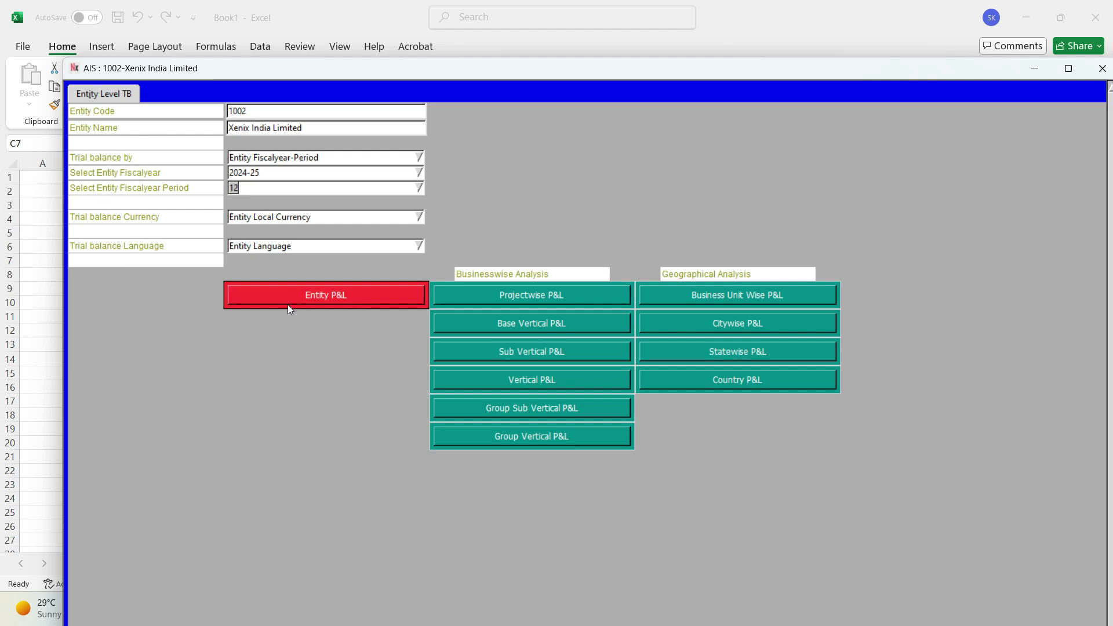
{"action": "left_click", "coordinate": [540, 300]}
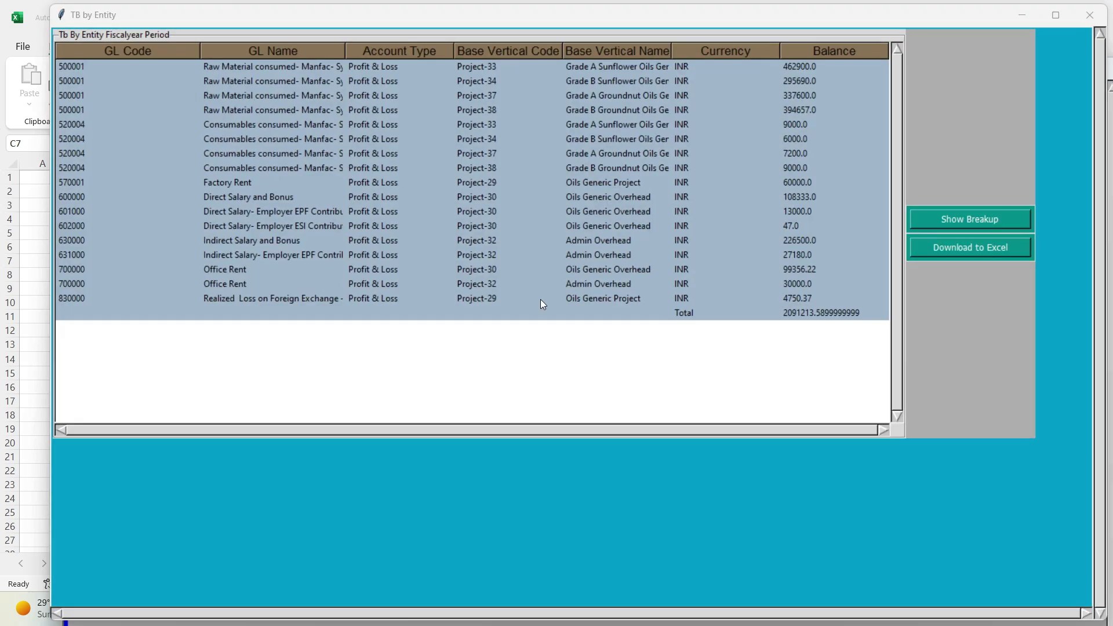
Try to download the project-wise P&L to Excel, replacing the existing Profit and Loss by Project.xlsx file
{"action": "left_click", "coordinate": [940, 253]}
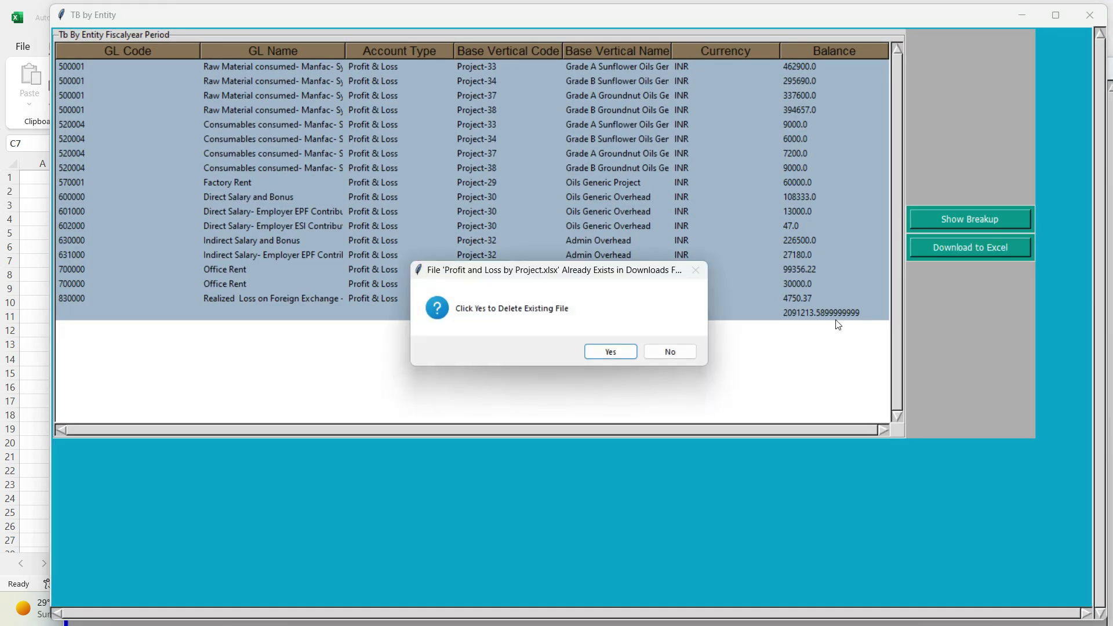
{"action": "left_click", "coordinate": [612, 353]}
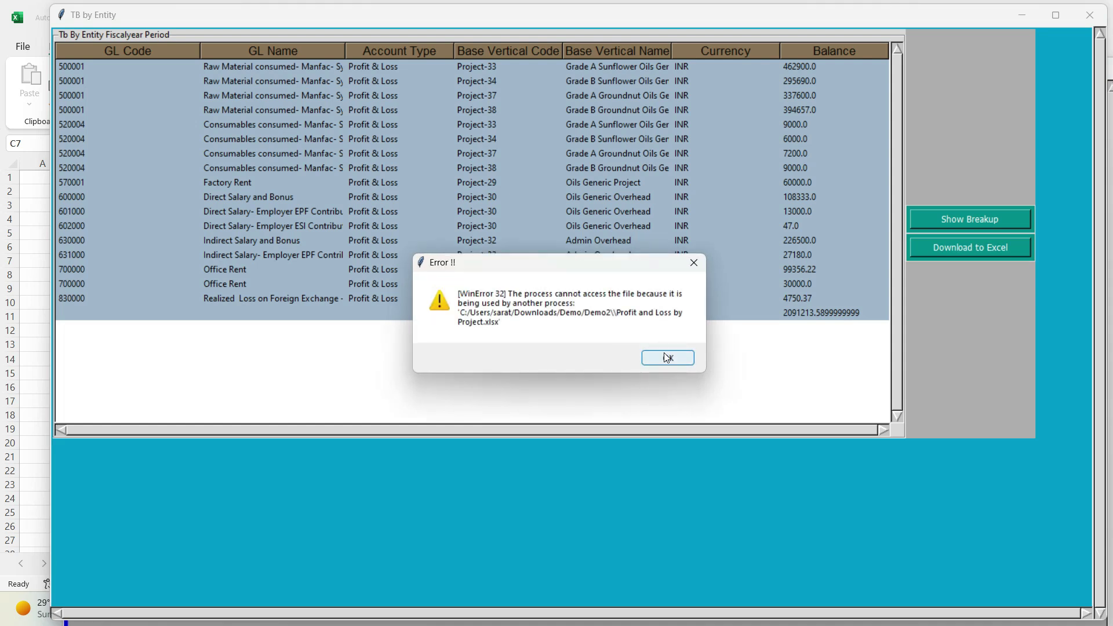
{"action": "left_click", "coordinate": [659, 366]}
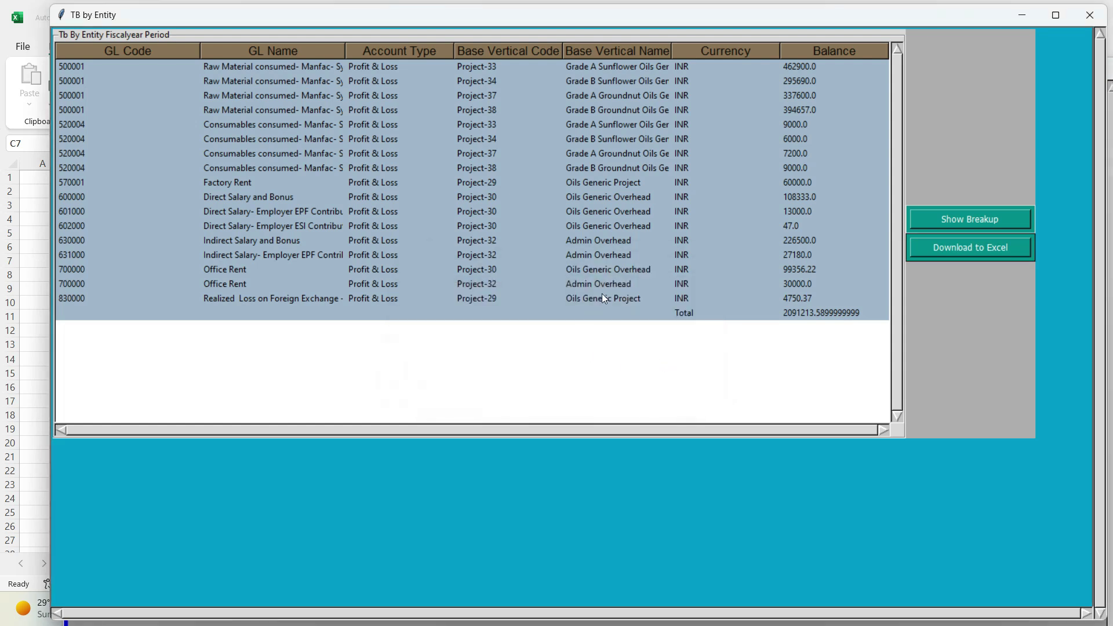
Switch to Excel, close the Profit and Loss by Project.xlsx workbook, and return to the project-wise report in AIS
{"action": "key", "text": "alt+Tab"}
{"action": "key", "text": "alt+Tab"}
{"action": "key", "text": "alt+Tab"}
{"action": "key", "text": "alt+Tab"}
{"action": "key", "text": "alt+Tab"}
{"action": "key", "text": "alt+shift+Tab"}
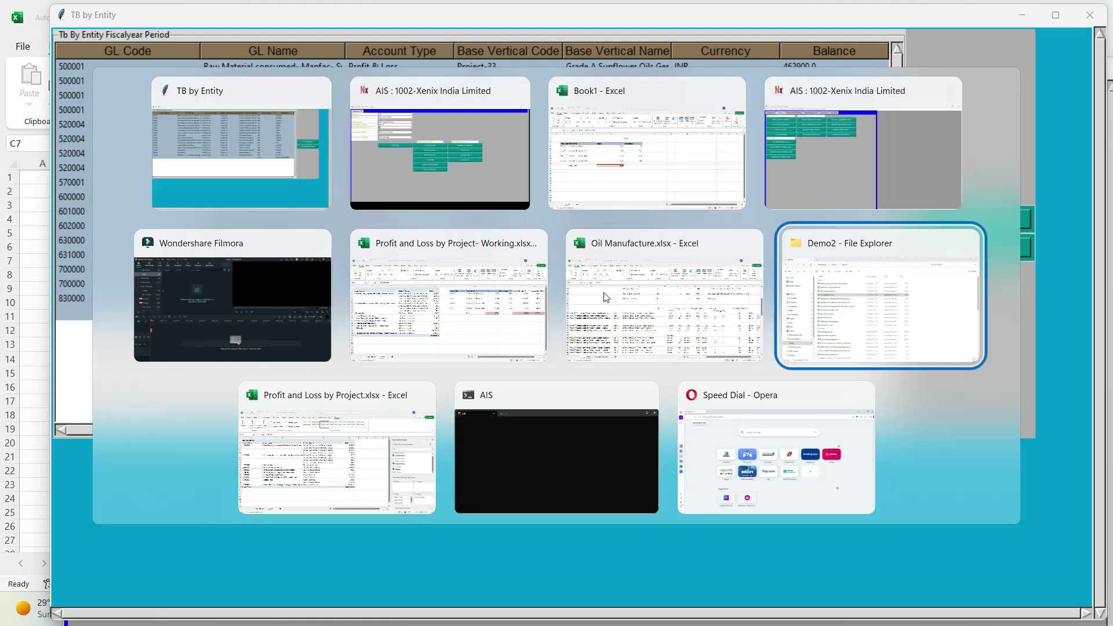
{"action": "key", "text": "alt+Tab"}
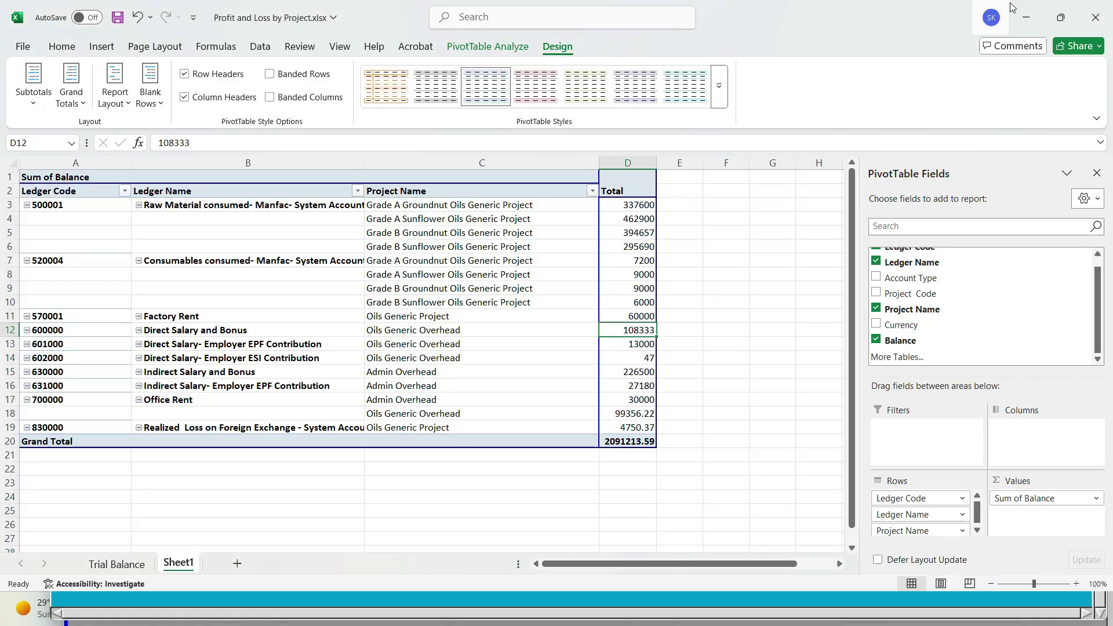
{"action": "left_click", "coordinate": [1096, 18]}
{"action": "left_click", "coordinate": [542, 407]}
{"action": "key", "text": "alt+Tab"}
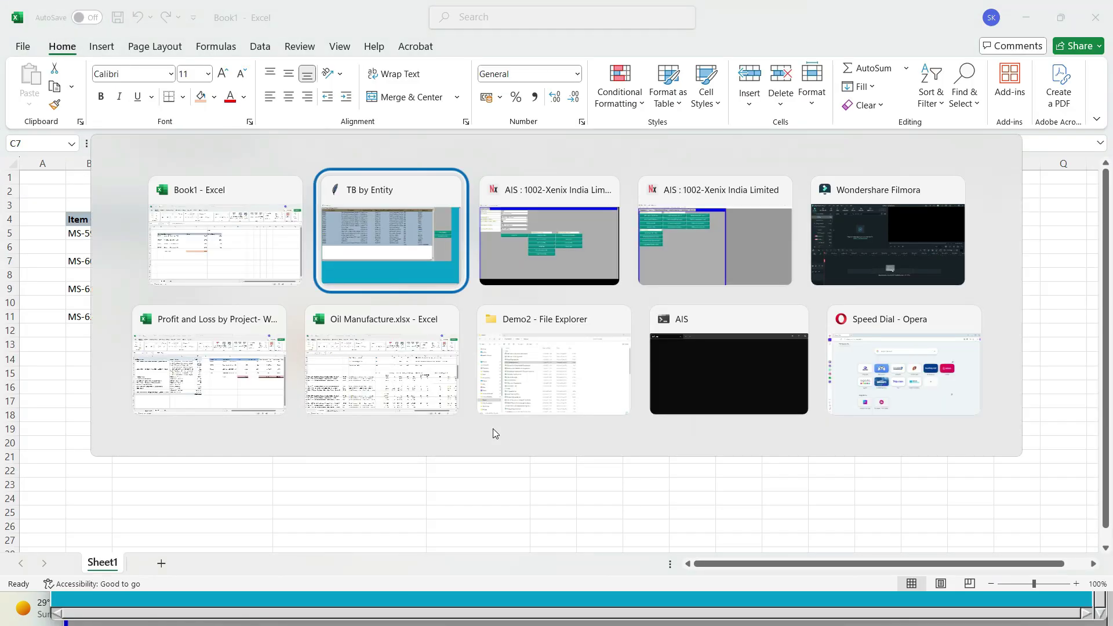
Download the project-wise P&L to Excel, replacing the existing Profit and Loss by Project.xlsx file
{"action": "left_click", "coordinate": [948, 253]}
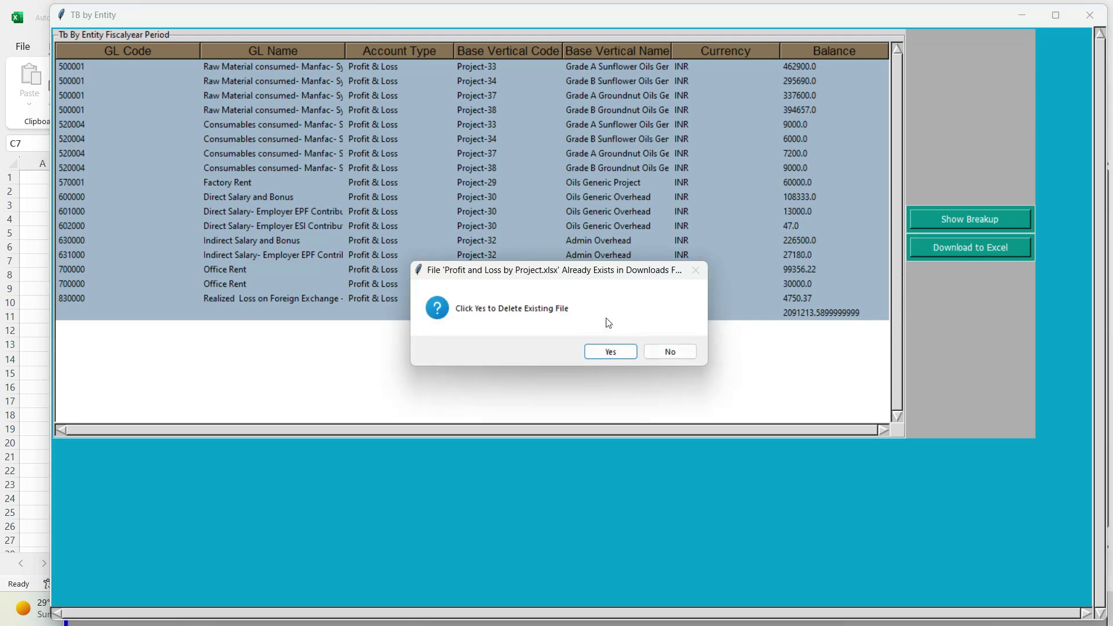
{"action": "left_click", "coordinate": [597, 350]}
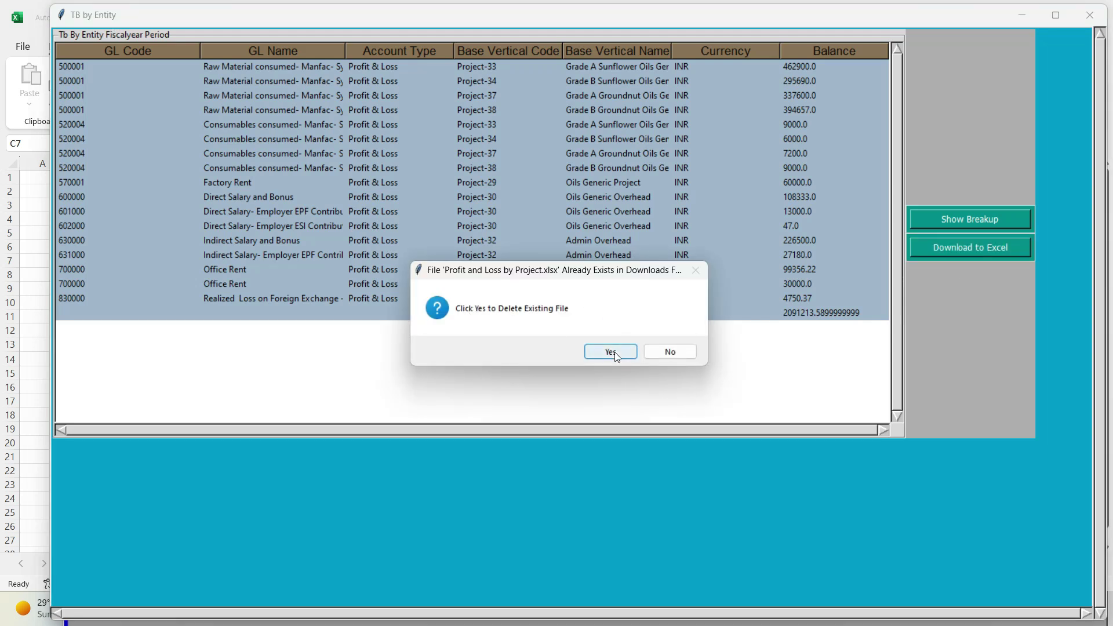
{"action": "left_click", "coordinate": [606, 352]}
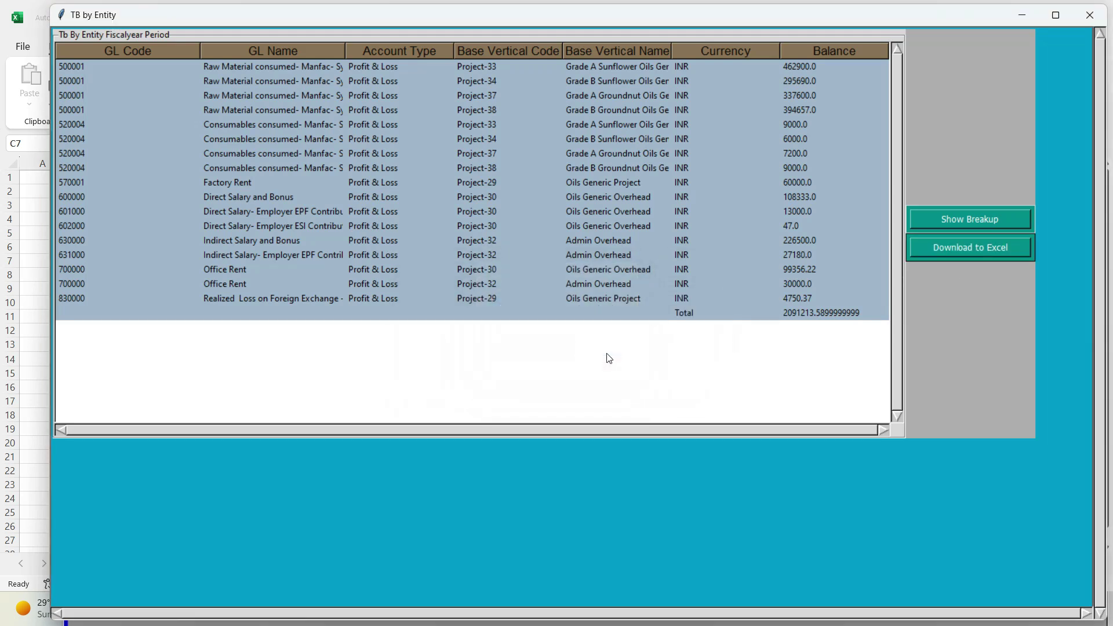
Switch to File Explorer and open Profit and Loss by Project.xlsx from the Demo2 folder
{"action": "key", "text": "alt+Tab"}
{"action": "key", "text": "Down"}
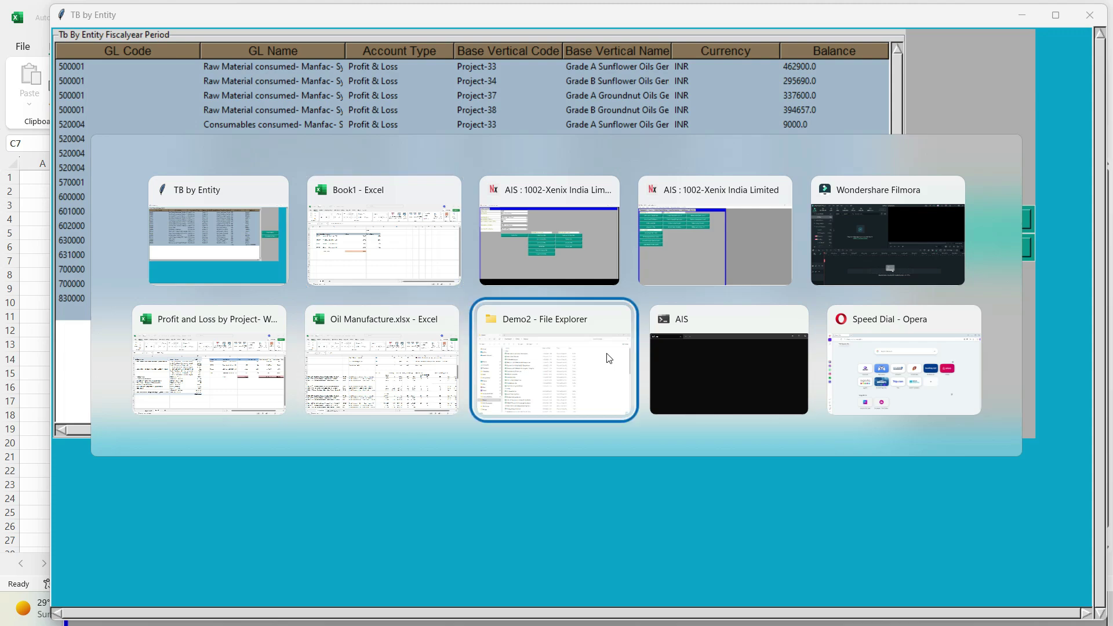
{"action": "left_click", "coordinate": [609, 358]}
{"action": "left_click", "coordinate": [56, 499]}
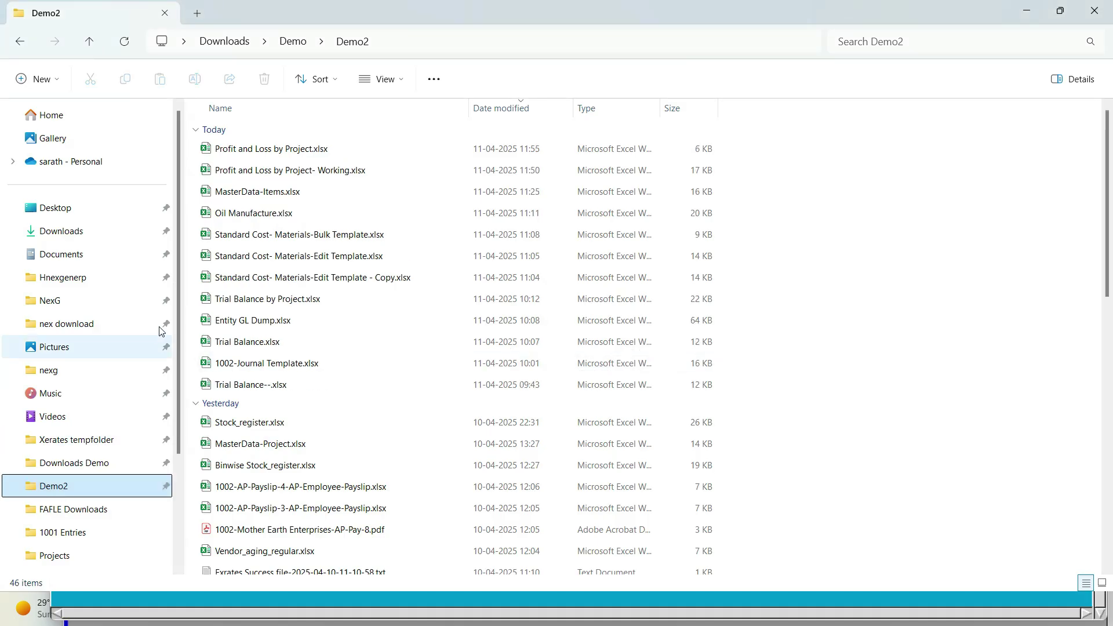
{"action": "left_click", "coordinate": [298, 152]}
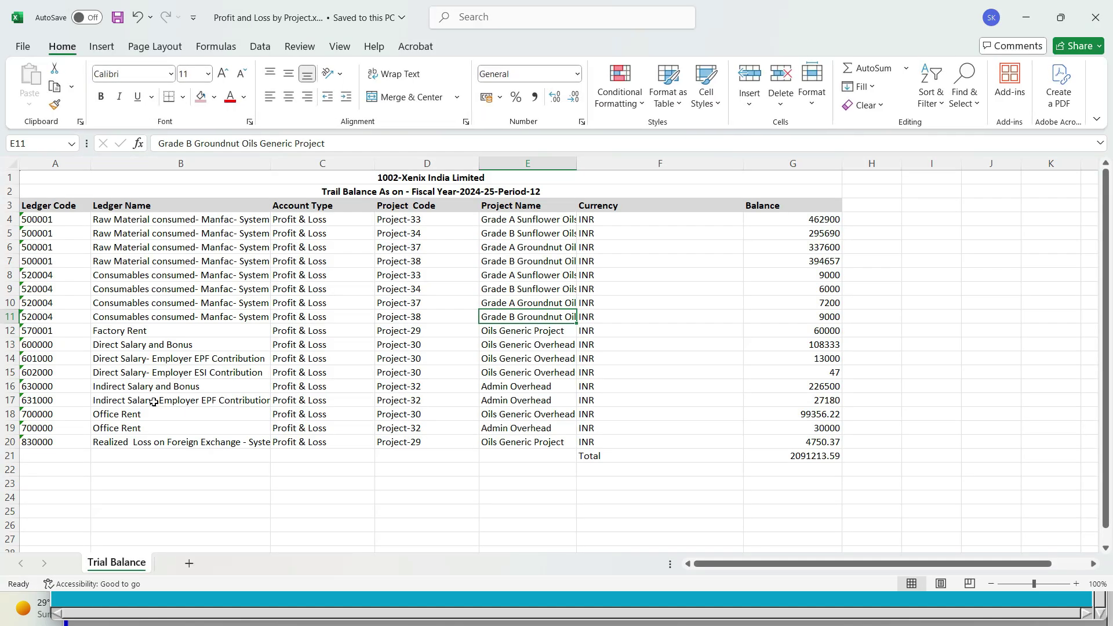
Switch to the Book1 workbook, enter the heading Direct Material in G4 and widen column G
{"action": "key", "text": "alt+Tab"}
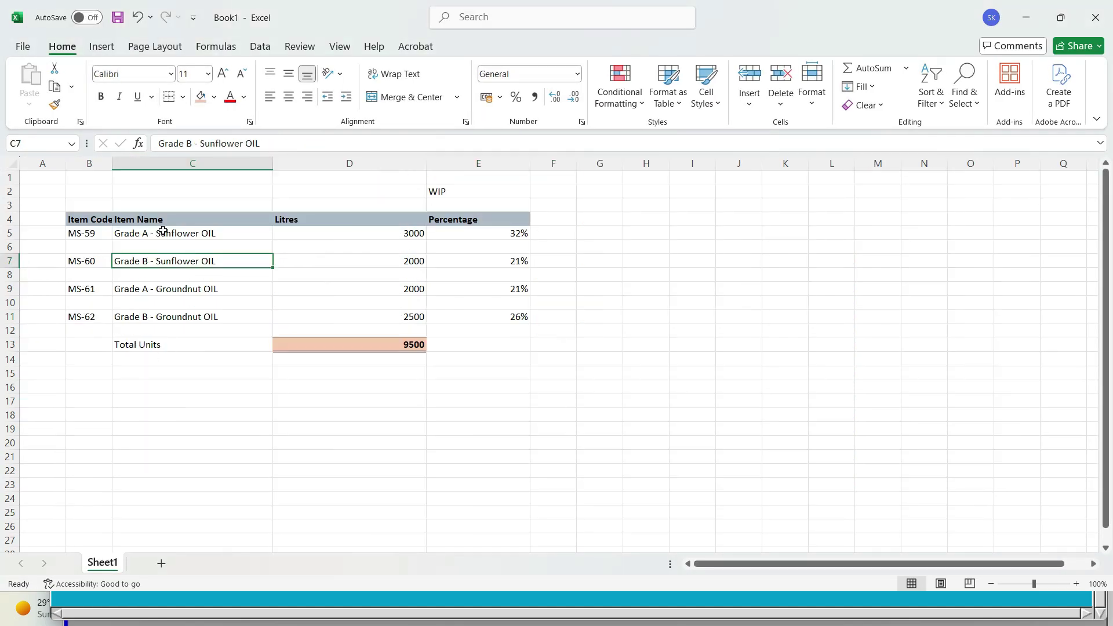
{"action": "left_click", "coordinate": [602, 222]}
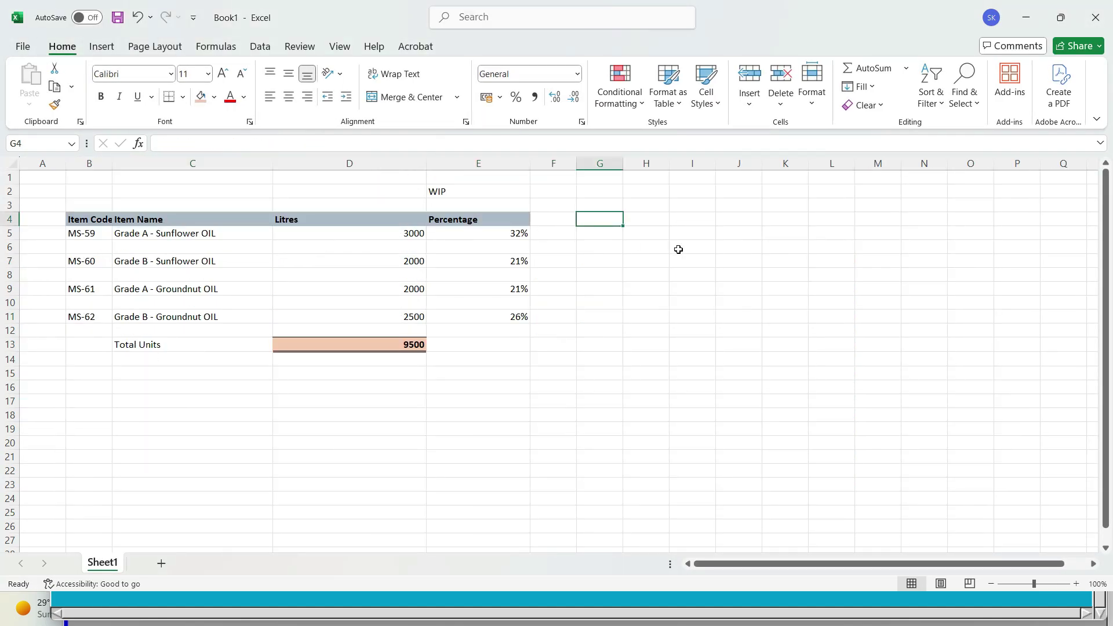
{"action": "type", "text": "Dir"}
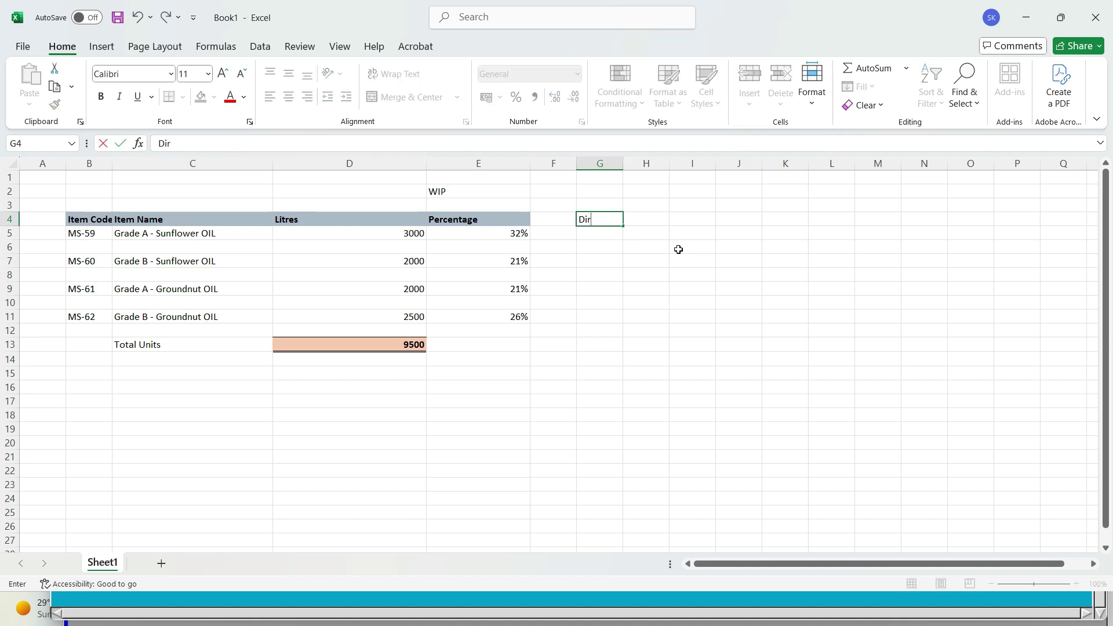
{"action": "type", "text": "ect Material"}
{"action": "key", "text": "Return"}
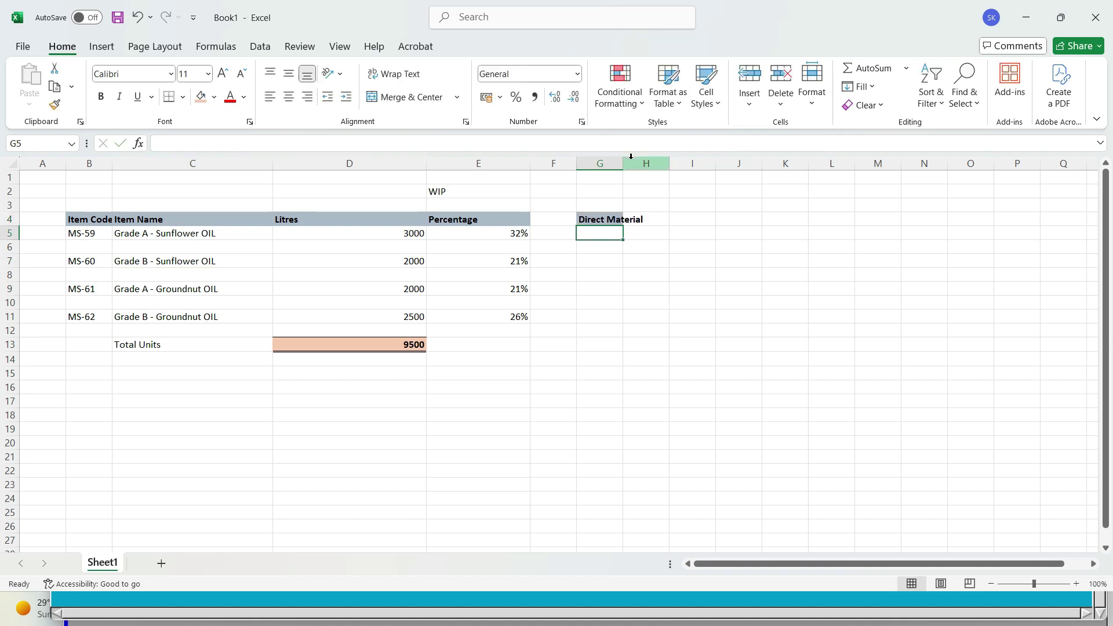
{"action": "left_click_drag", "start_coordinate": [623, 163], "coordinate": [716, 165]}
Enter the heading Consumble in H4 and widen column H
{"action": "left_click", "coordinate": [743, 220]}
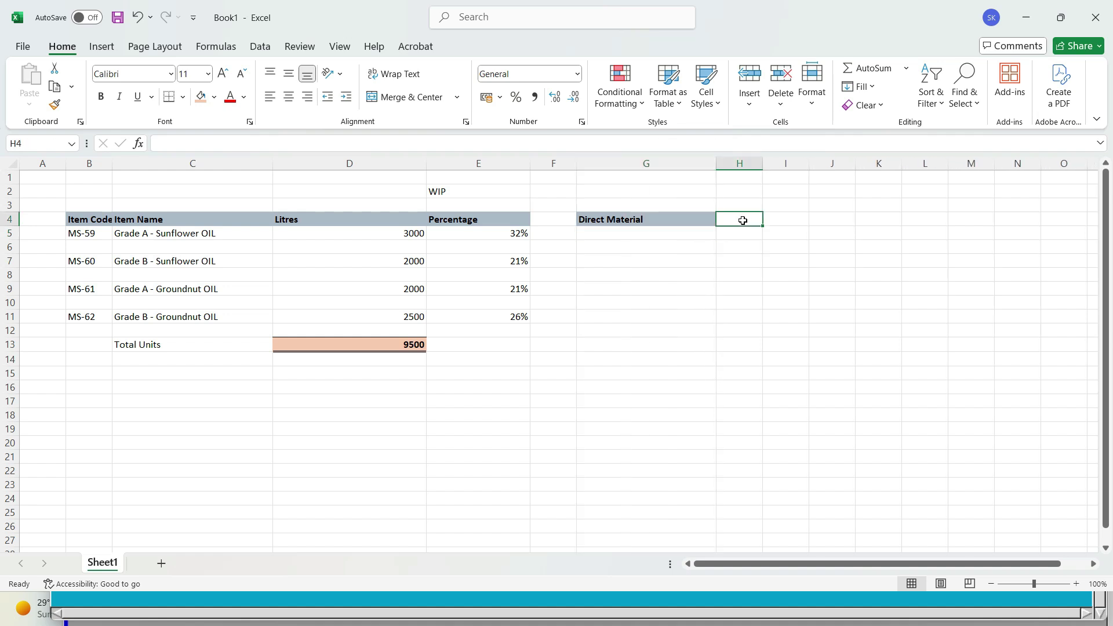
{"action": "type", "text": "Con"}
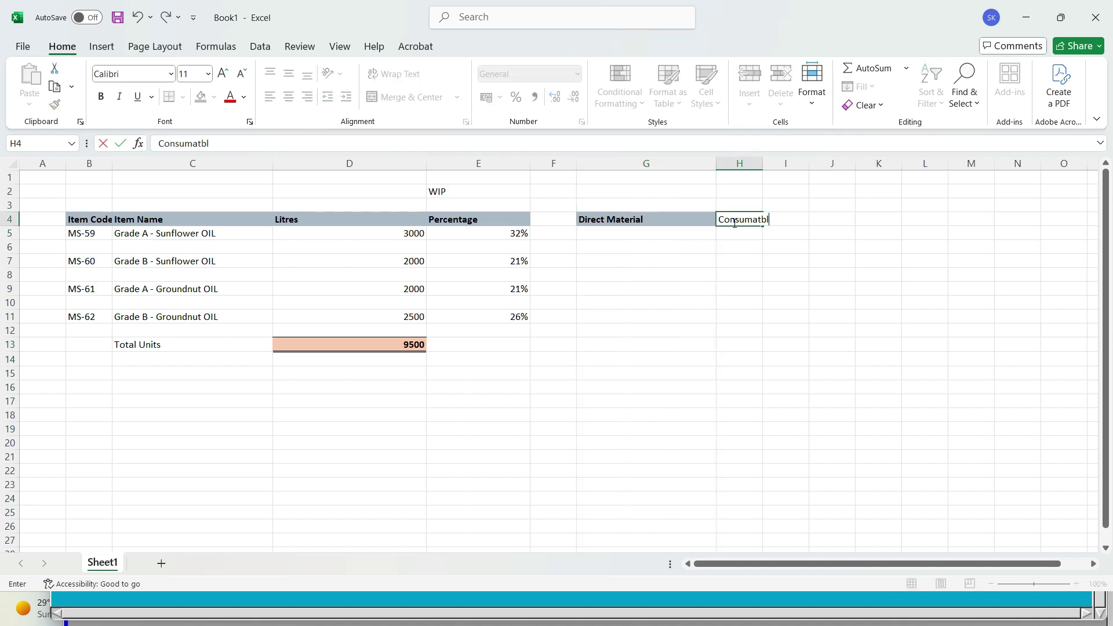
{"action": "type", "text": "sumble"}
{"action": "key", "text": "Return"}
{"action": "left_click_drag", "start_coordinate": [761, 165], "coordinate": [802, 165]}
Enter the heading Direct Labour in I4 and fit column I to its text
{"action": "left_click", "coordinate": [828, 219]}
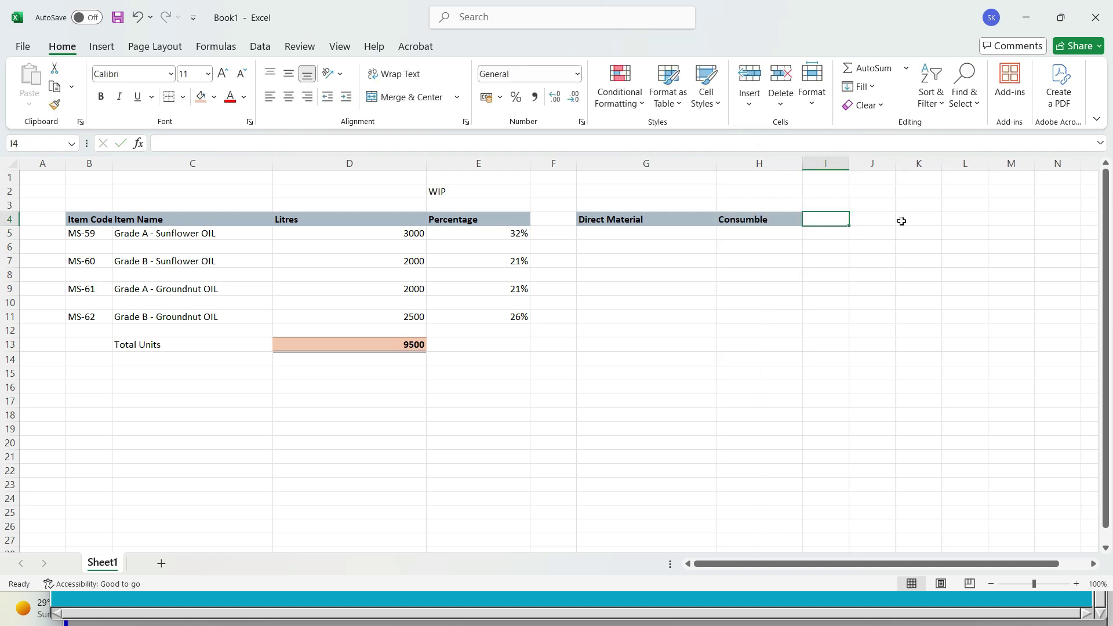
{"action": "type", "text": "Die"}
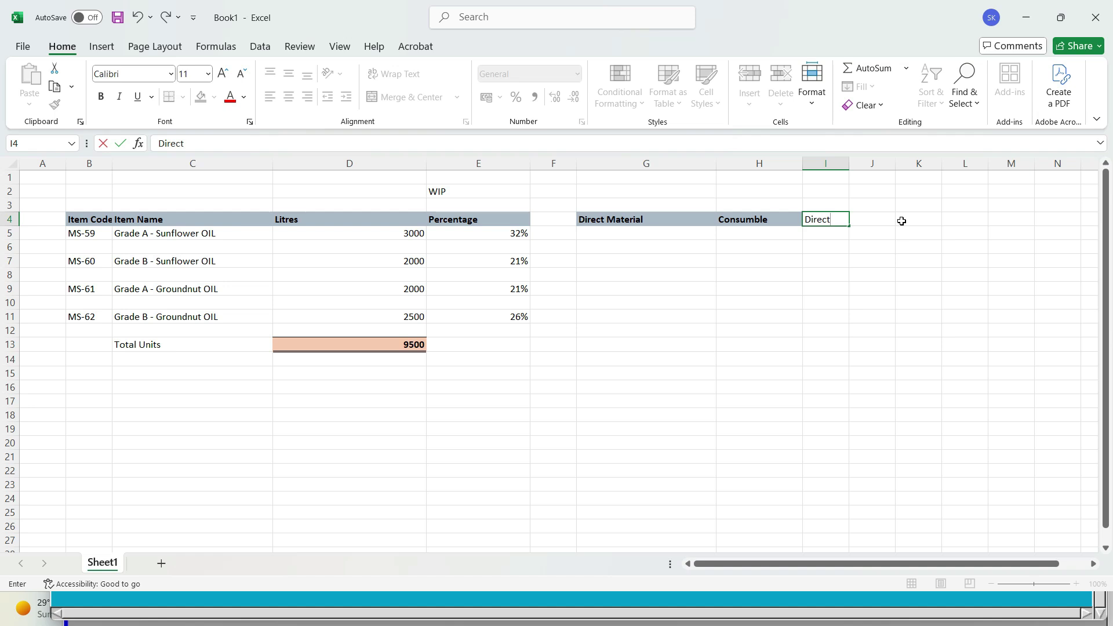
{"action": "type", "text": "ect Labour"}
{"action": "key", "text": "Return"}
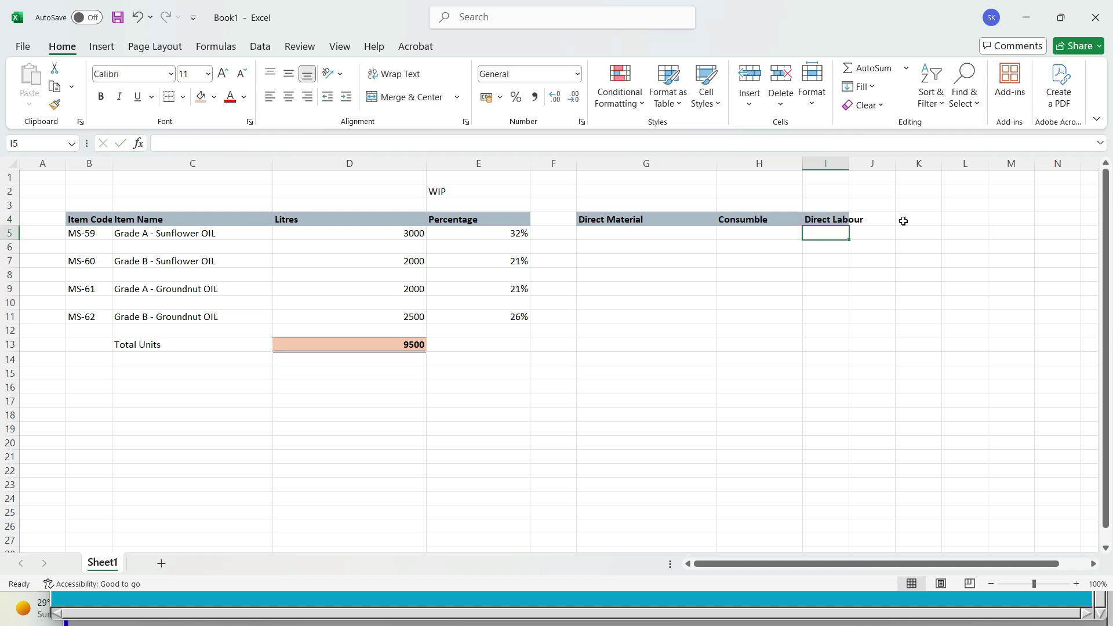
{"action": "double_click", "coordinate": [849, 164]}
Enter the heading Fixed Production OH in J4, make it bold, and fit column J to its text
{"action": "key", "text": "Right"}
{"action": "key", "text": "Up"}
{"action": "type", "text": "F"}
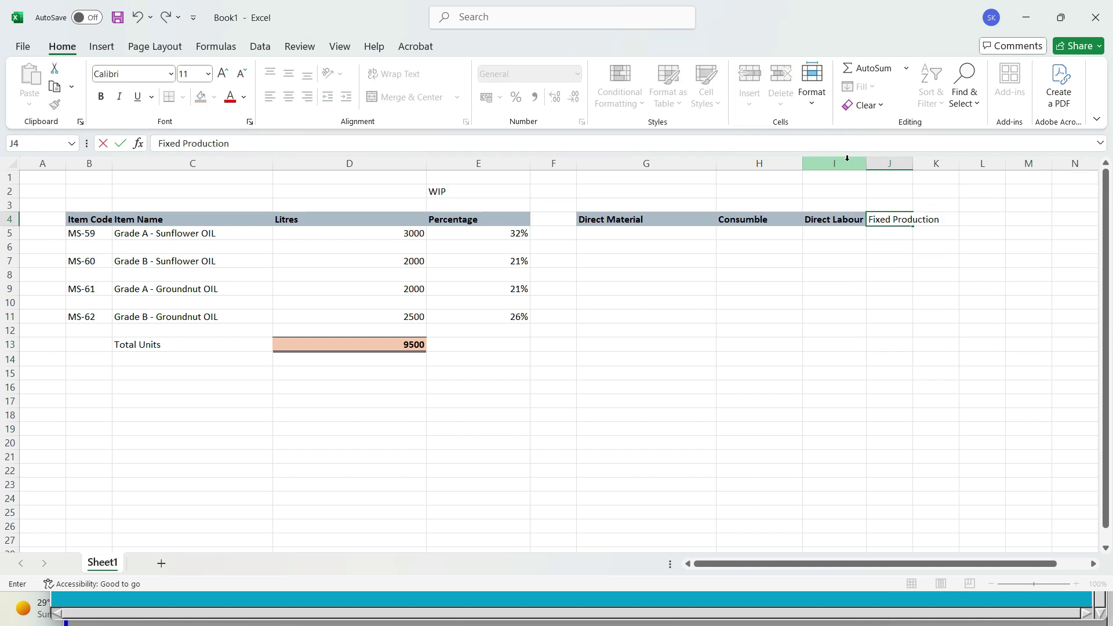
{"action": "key", "text": "Return"}
{"action": "key", "text": "Up"}
{"action": "key", "text": "ctrl+b"}
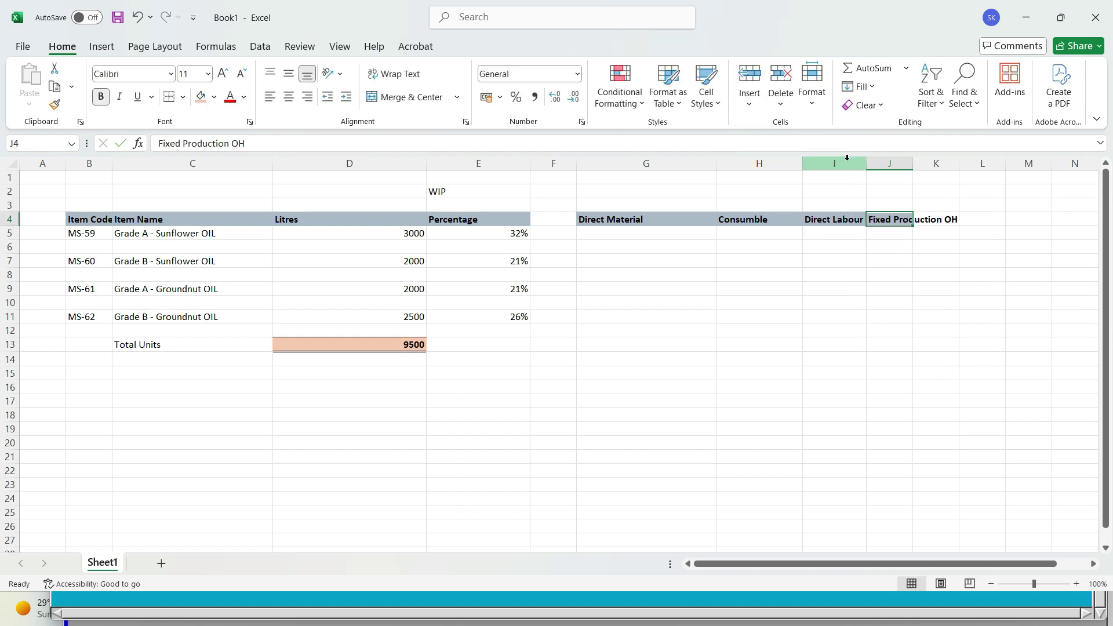
{"action": "double_click", "coordinate": [913, 163]}
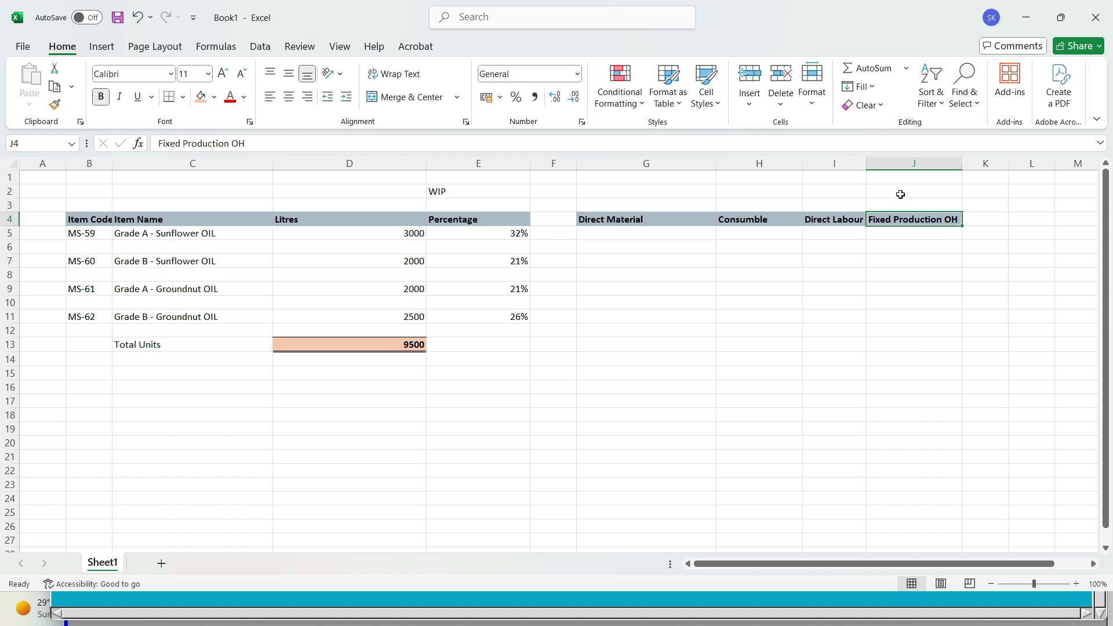
Enter the label Rent in J2, above the Fixed Production OH heading
{"action": "left_click", "coordinate": [899, 195]}
{"action": "type", "text": "rENT"}
{"action": "key", "text": "BackSpace"}
{"action": "key", "text": "BackSpace"}
{"action": "key", "text": "BackSpace"}
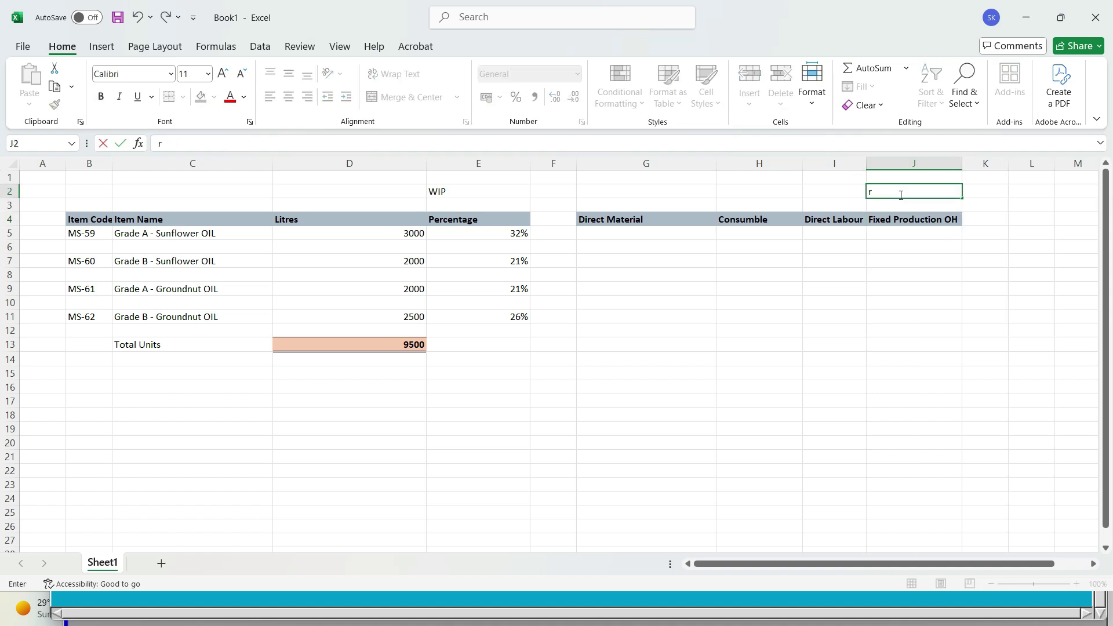
{"action": "key", "text": "Return"}
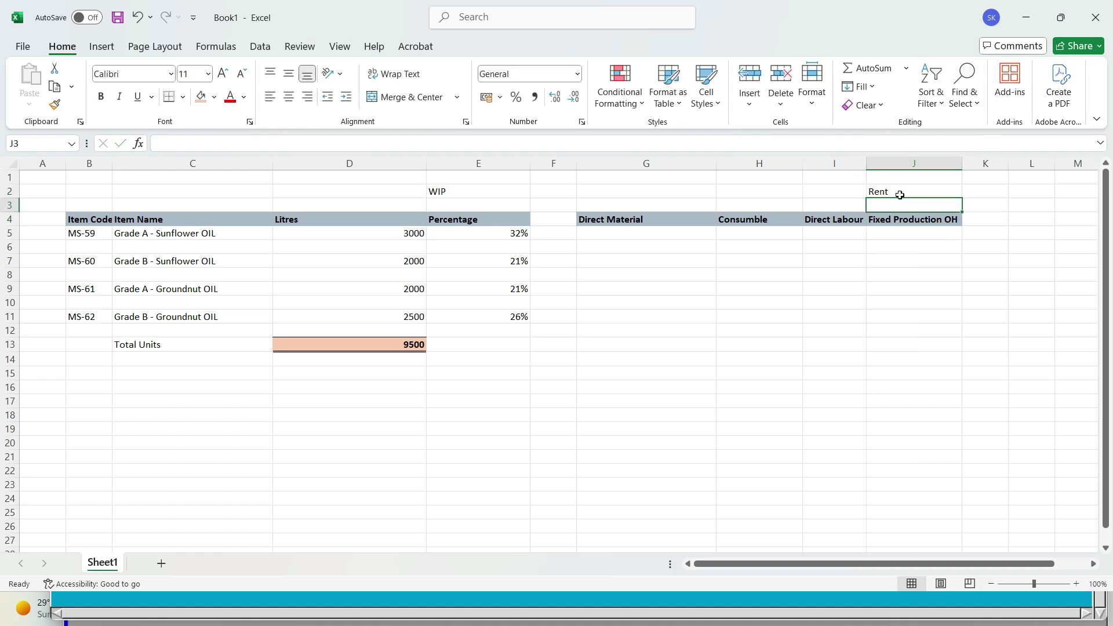
{"action": "key", "text": "Down"}
{"action": "key", "text": "Left"}
{"action": "key", "text": "Left"}
{"action": "key", "text": "Left"}
{"action": "key", "text": "Left"}
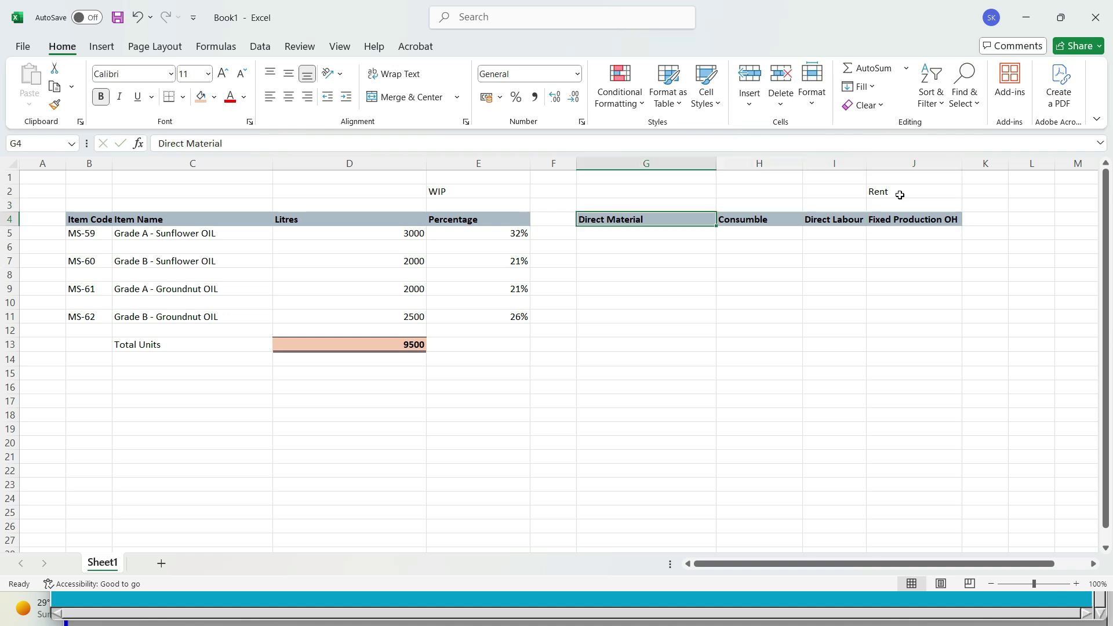
{"action": "key", "text": "Right"}
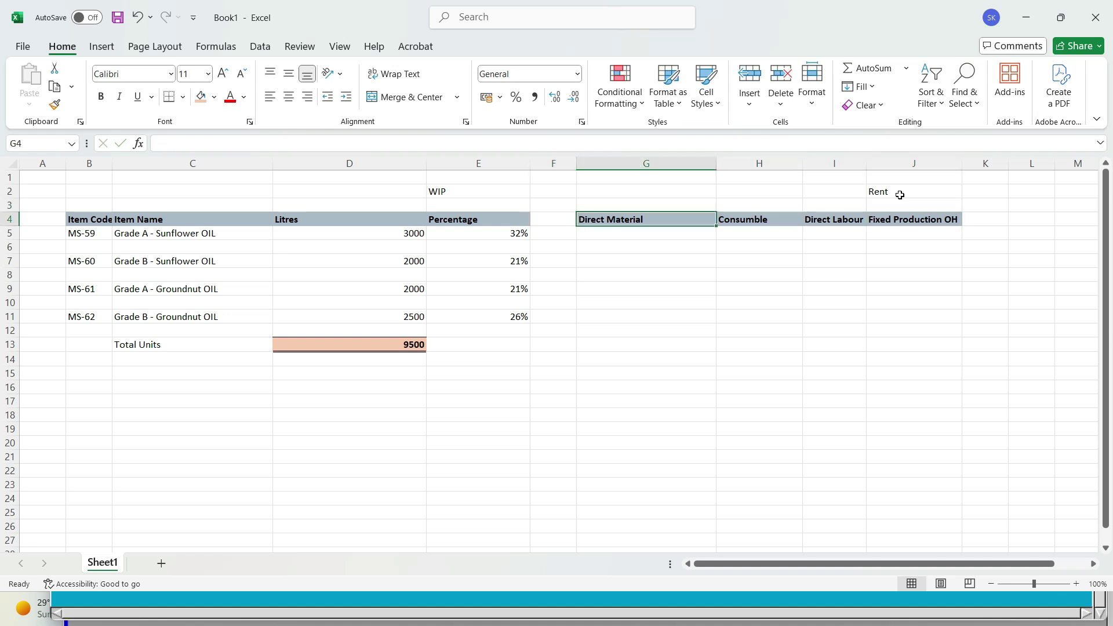
{"action": "key", "text": "Down"}
{"action": "key", "text": "Up"}
{"action": "key", "text": "Right"}
{"action": "key", "text": "Down"}
{"action": "key", "text": "Left"}
{"action": "key", "text": "Down"}
{"action": "key", "text": "Left"}
{"action": "key", "text": "Up"}
{"action": "key", "text": "Right"}
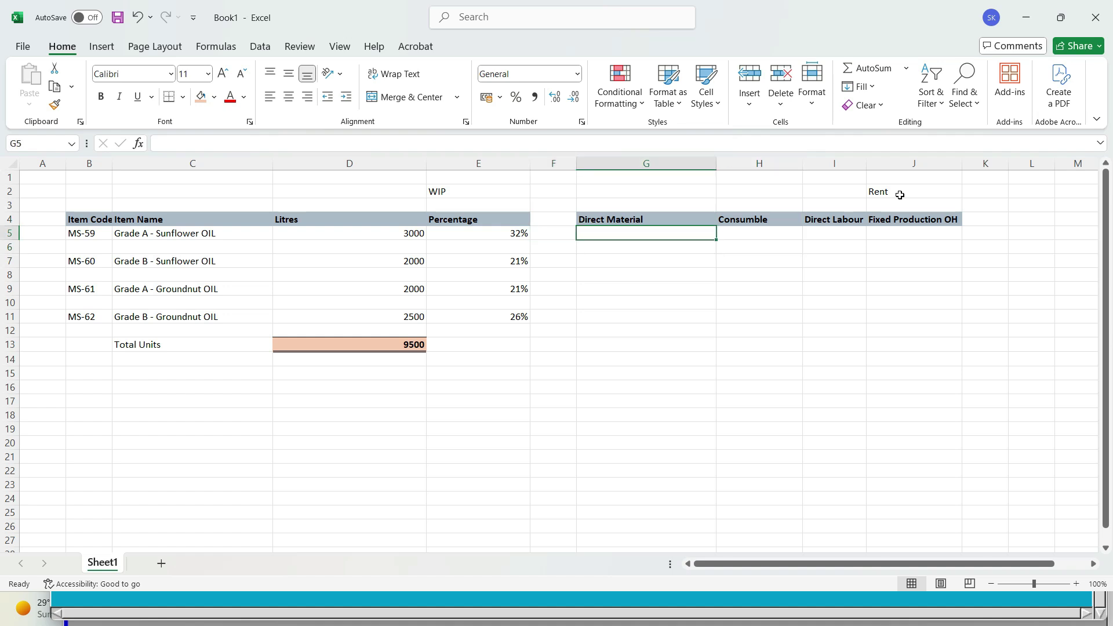
In the Profit and Loss by Project workbook, create a PivotTable from Trial Balance range A3:G20 at cell A1 of a new sheet
{"action": "key", "text": "alt+Tab"}
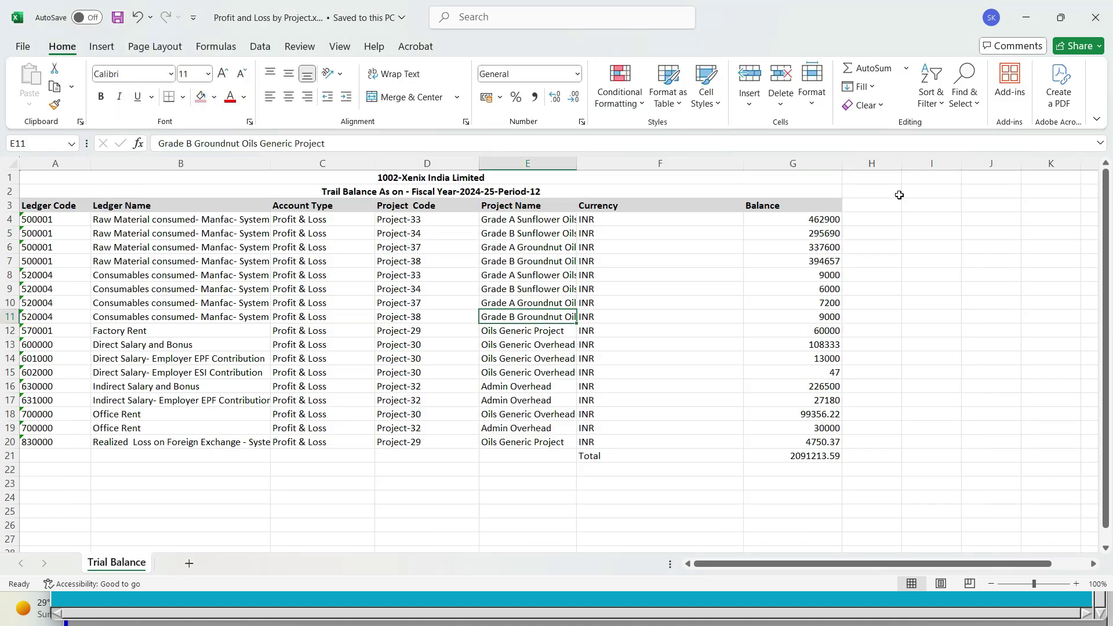
{"action": "left_click", "coordinate": [189, 563]}
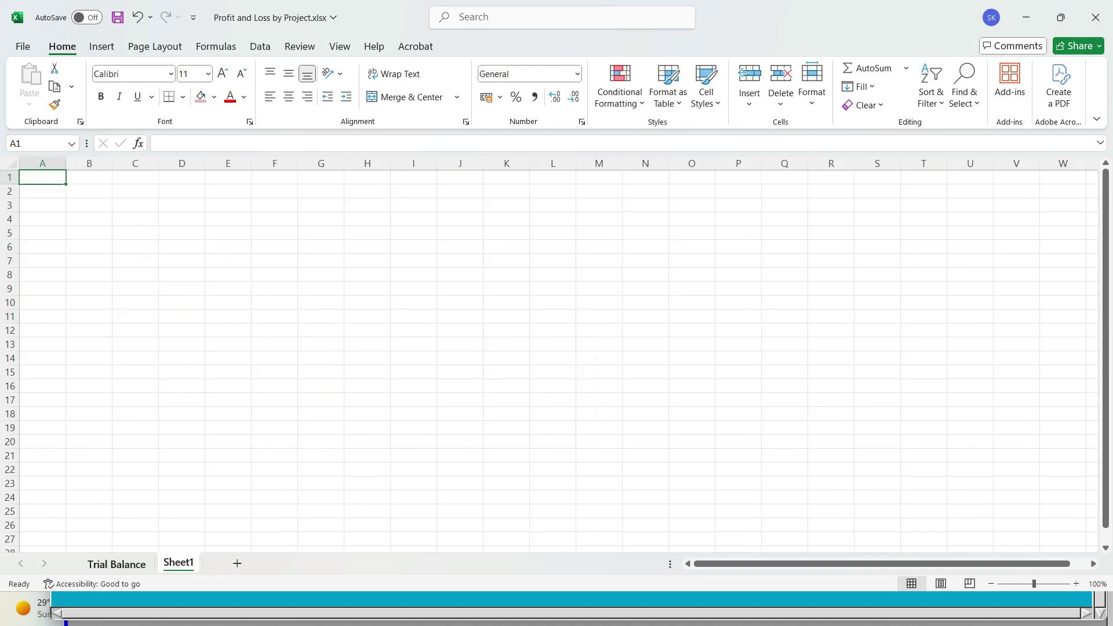
{"action": "left_click", "coordinate": [102, 46]}
{"action": "left_click", "coordinate": [35, 104]}
{"action": "left_click", "coordinate": [48, 127]}
{"action": "left_click", "coordinate": [121, 564]}
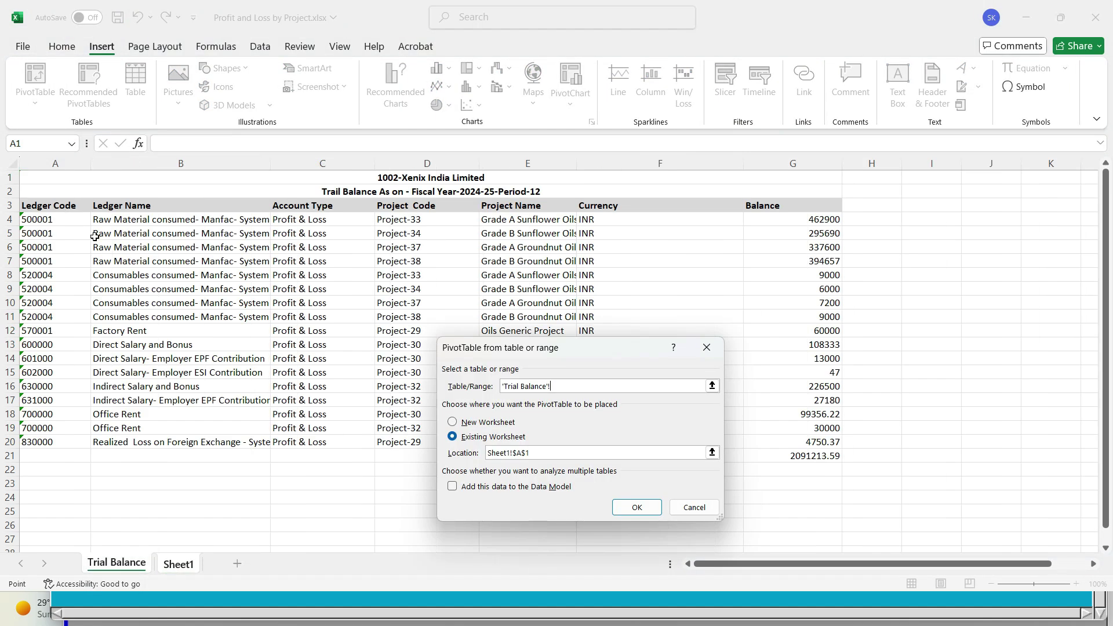
{"action": "left_click_drag", "start_coordinate": [43, 203], "coordinate": [826, 441]}
{"action": "key", "text": "Return"}
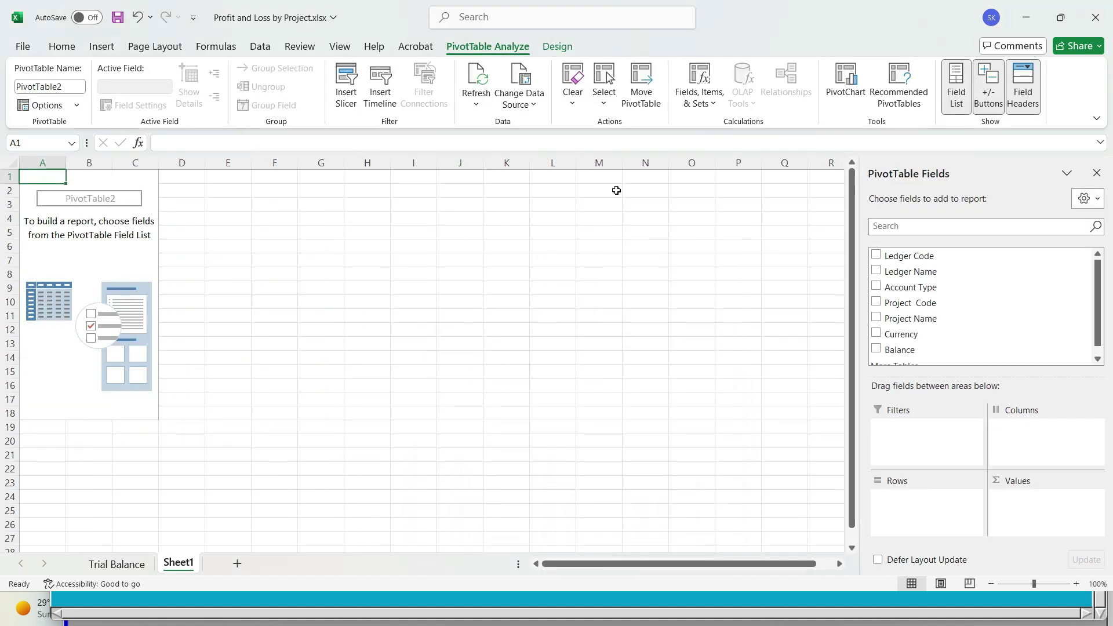
Add Ledger Code and Ledger Name as PivotTable rows and Balance as summed values, leaving out Project Name
{"action": "left_click", "coordinate": [876, 255]}
{"action": "left_click", "coordinate": [876, 271]}
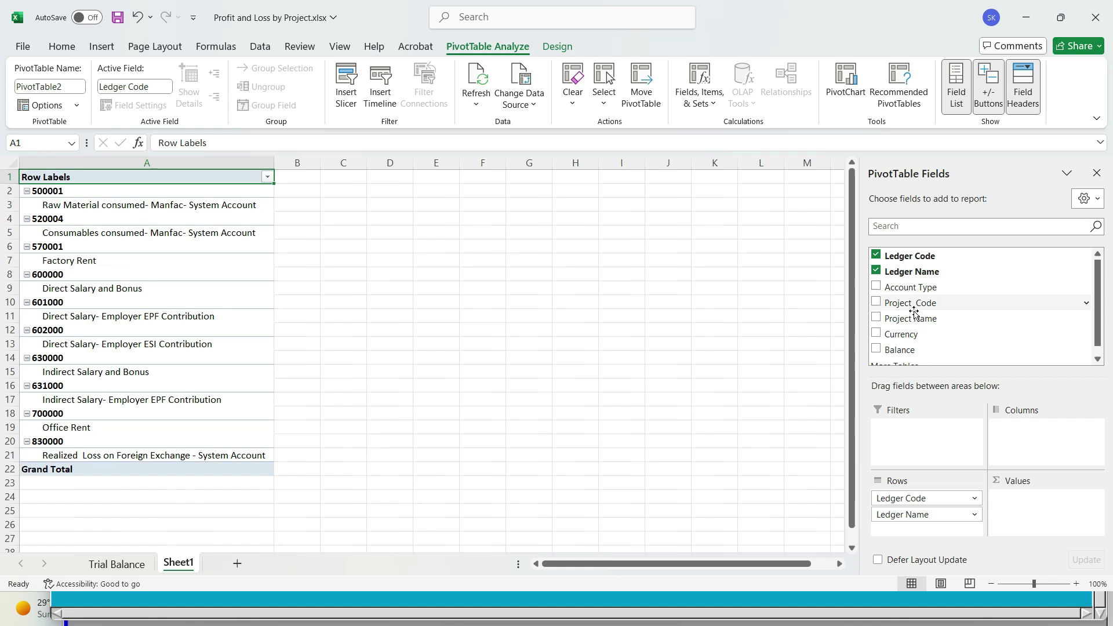
{"action": "left_click", "coordinate": [876, 318]}
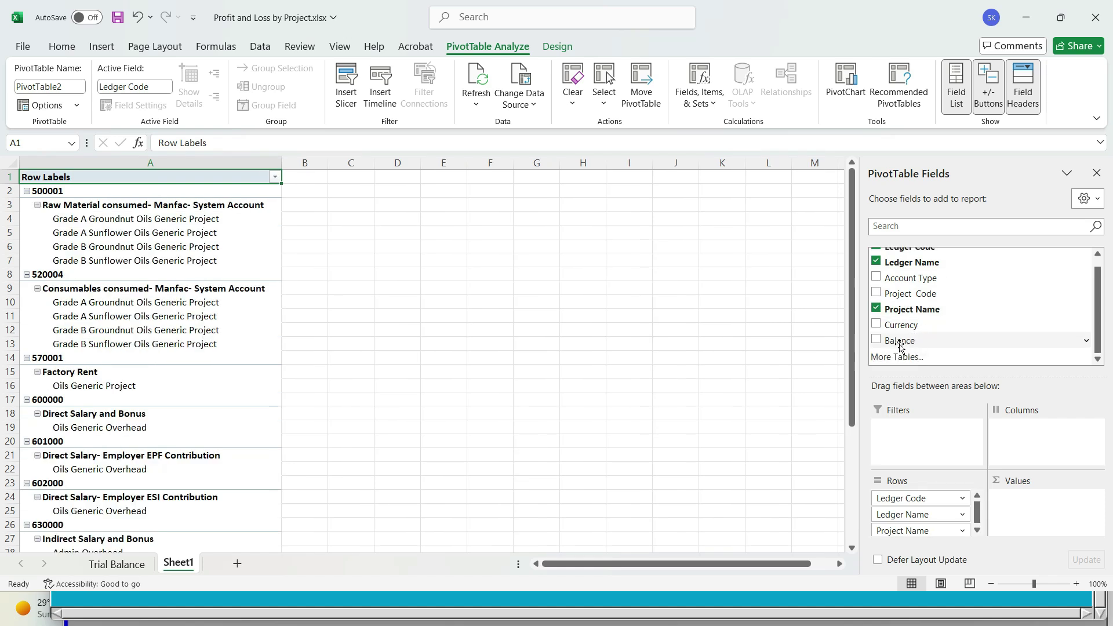
{"action": "left_click", "coordinate": [876, 309]}
{"action": "left_click", "coordinate": [876, 340]}
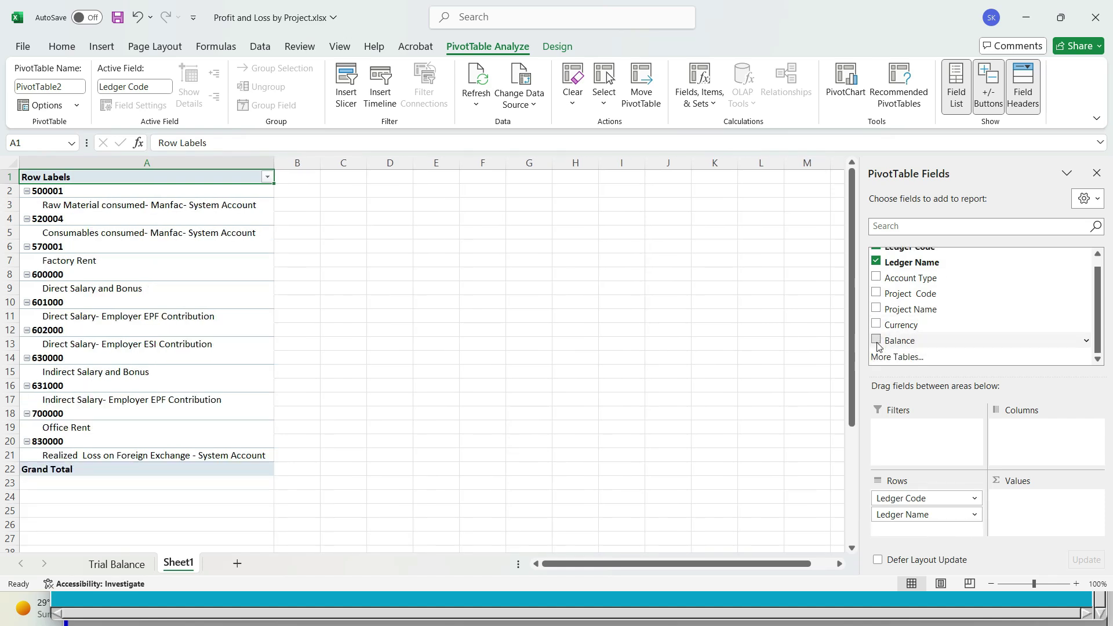
Enable the classic PivotTable layout in the PivotTable options
{"action": "left_click", "coordinate": [271, 276]}
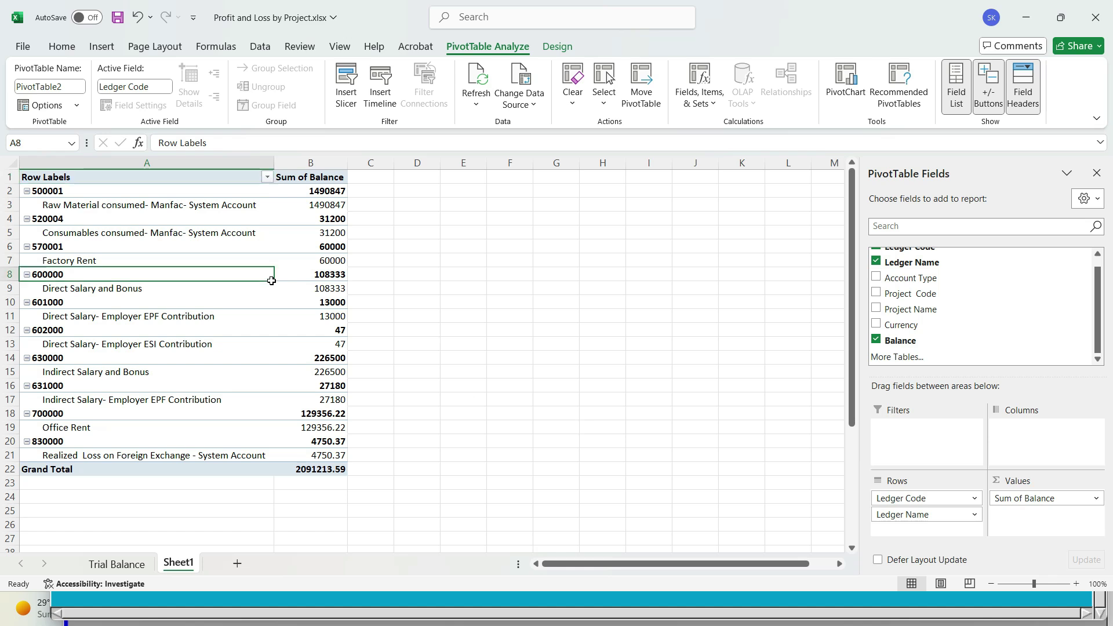
{"action": "right_click", "coordinate": [271, 276]}
{"action": "left_click", "coordinate": [357, 555]}
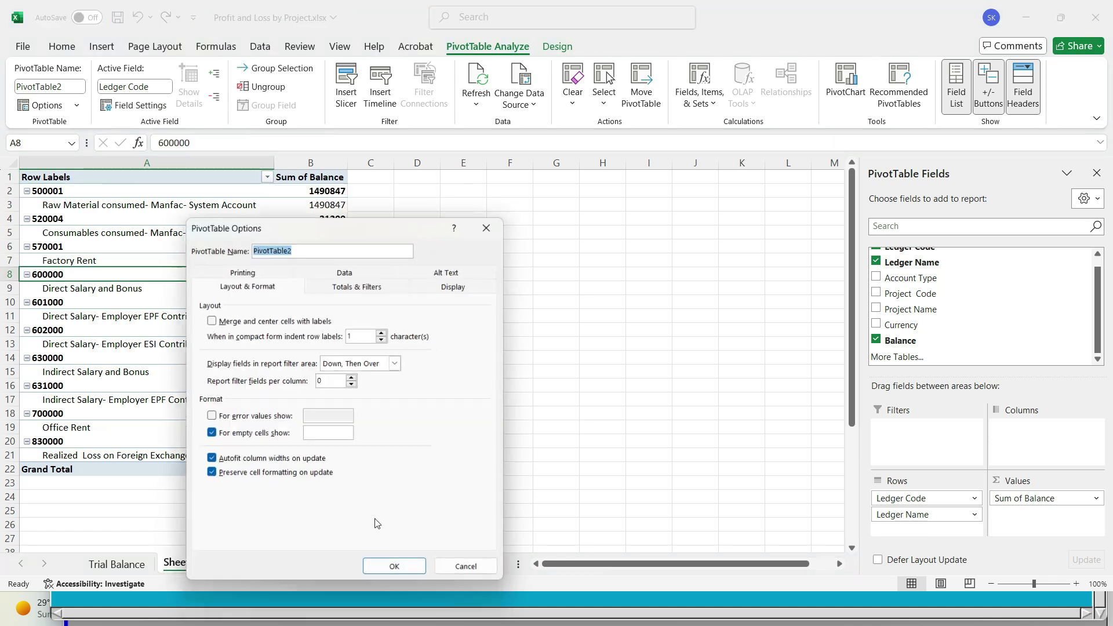
{"action": "left_click", "coordinate": [472, 286]}
{"action": "left_click", "coordinate": [219, 399]}
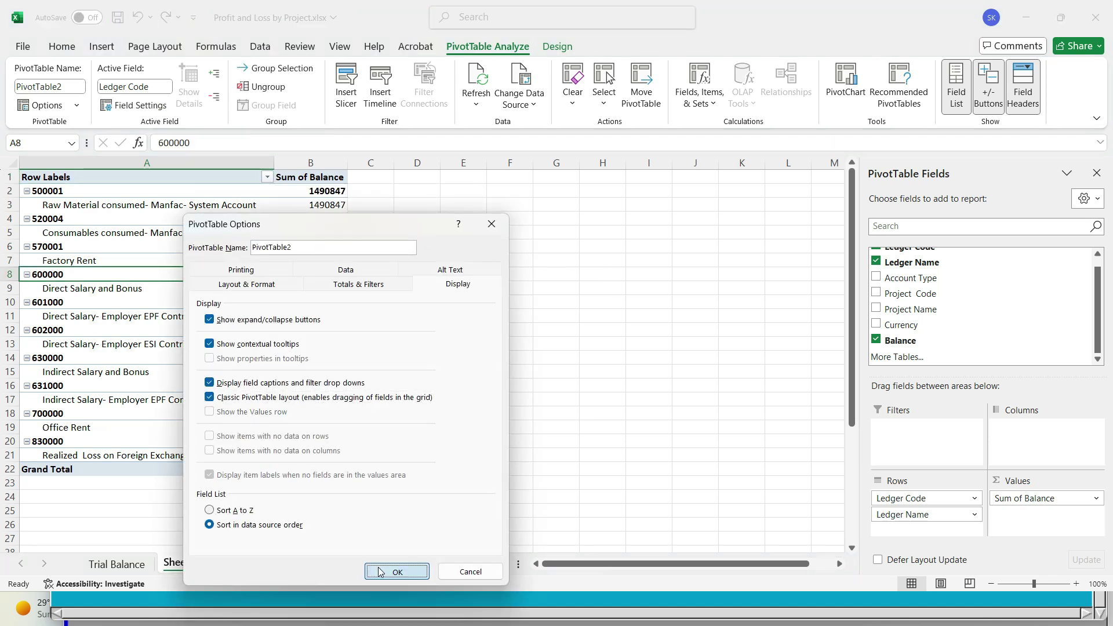
{"action": "left_click", "coordinate": [394, 571]}
Turn off the PivotTable's subtotals and narrow the Ledger Code column
{"action": "left_click", "coordinate": [557, 46]}
{"action": "left_click", "coordinate": [33, 87]}
{"action": "left_click", "coordinate": [114, 123]}
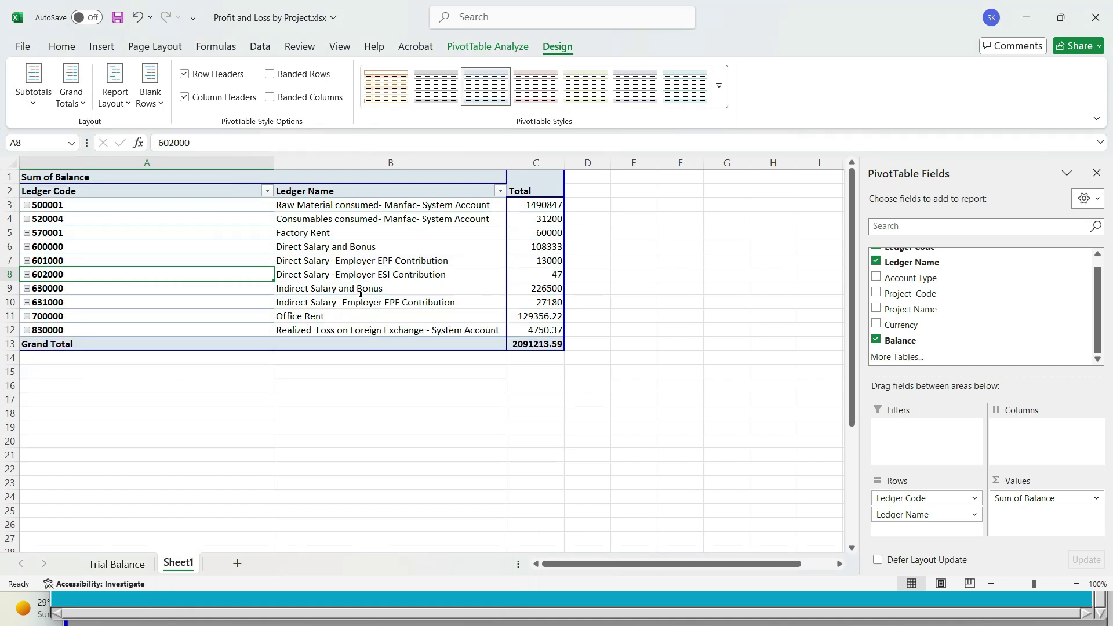
{"action": "left_click_drag", "start_coordinate": [272, 160], "coordinate": [138, 160]}
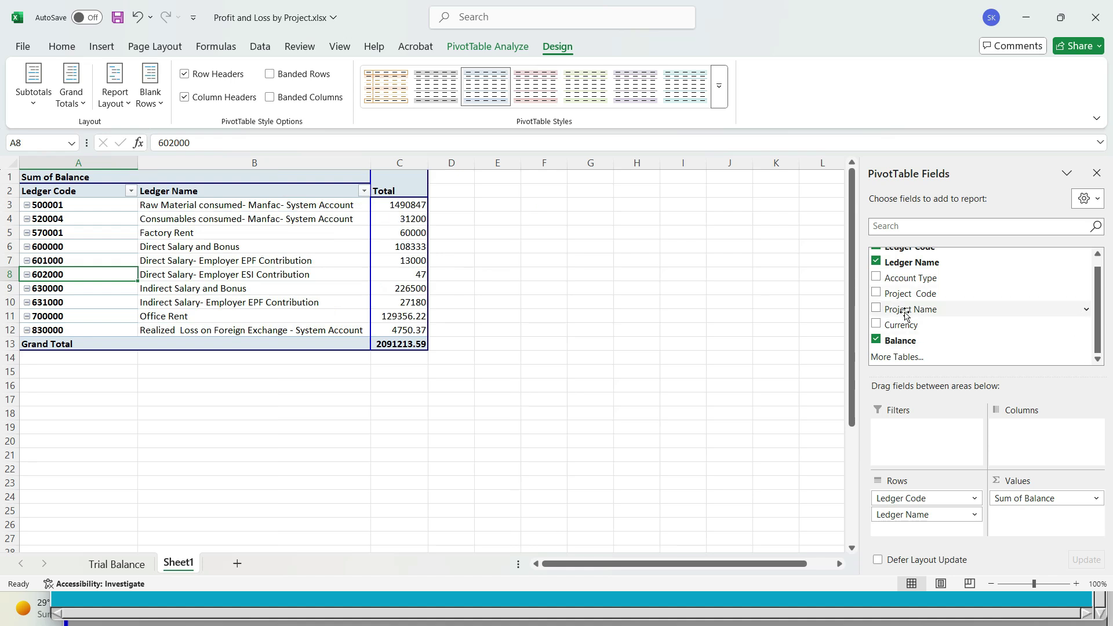
Add Project Name as a third row field of the PivotTable
{"action": "left_click", "coordinate": [876, 309]}
{"action": "left_click_drag", "start_coordinate": [548, 168], "coordinate": [594, 168]}
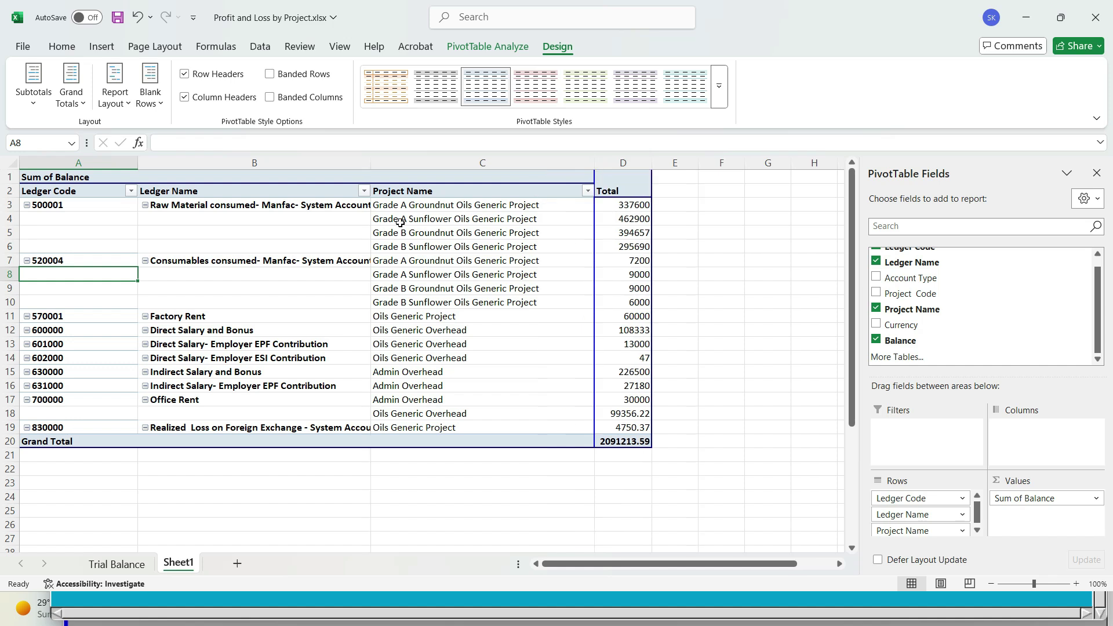
{"action": "left_click", "coordinate": [277, 207]}
Fill the Grade A and Grade B Groundnut Oils project cells under Raw Material consumed, C3 and C5, with light red
{"action": "left_click", "coordinate": [389, 211]}
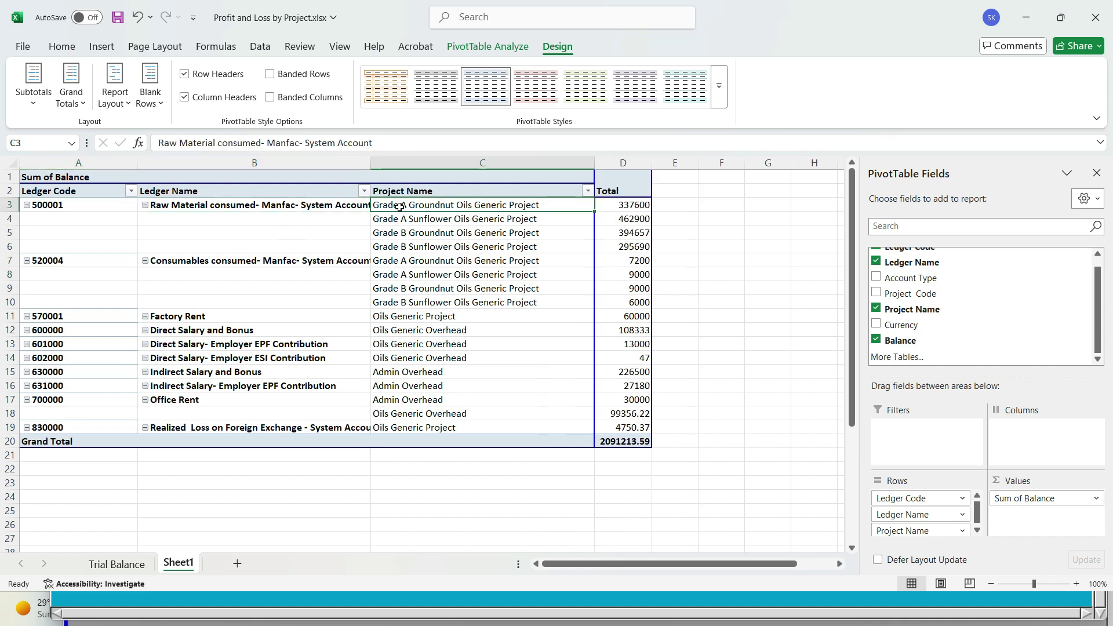
{"action": "left_click", "coordinate": [63, 50]}
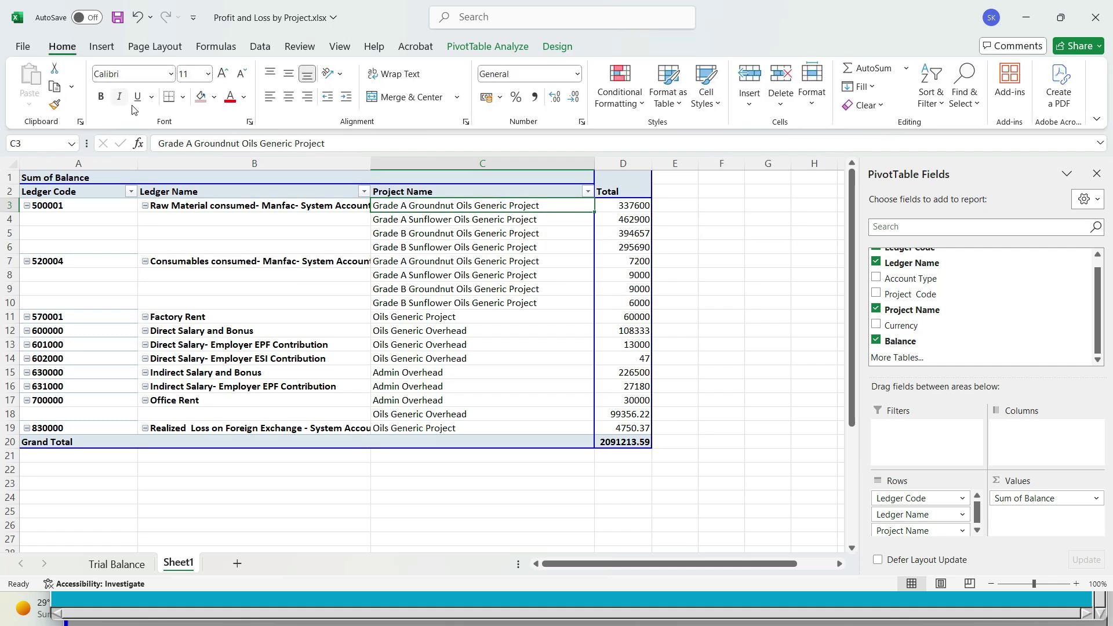
{"action": "left_click", "coordinate": [200, 98]}
{"action": "key", "text": "Down"}
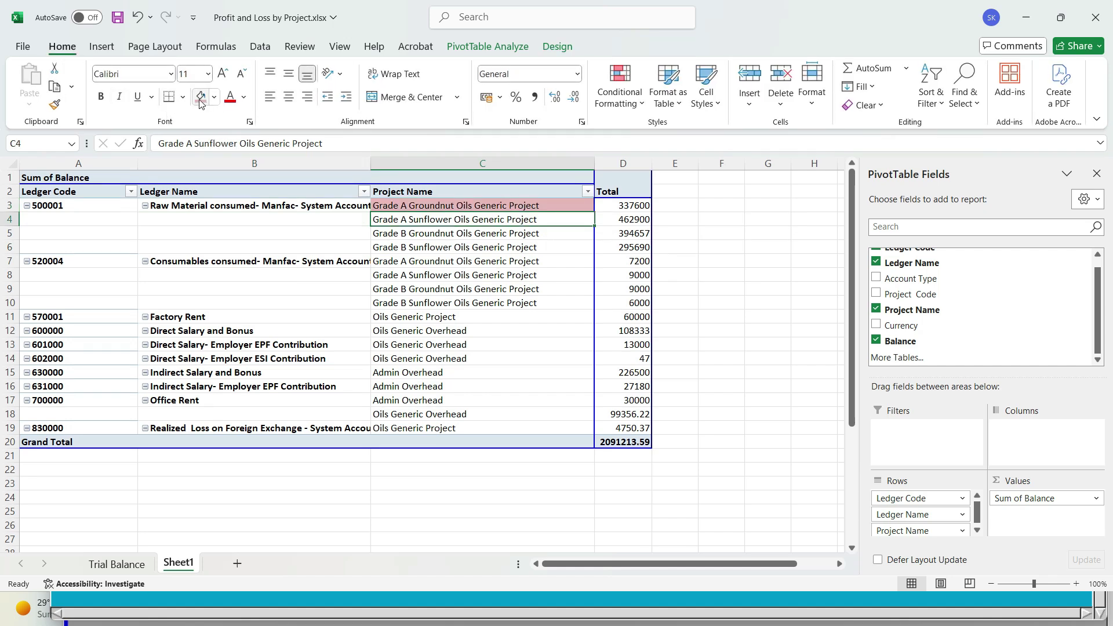
{"action": "key", "text": "Up"}
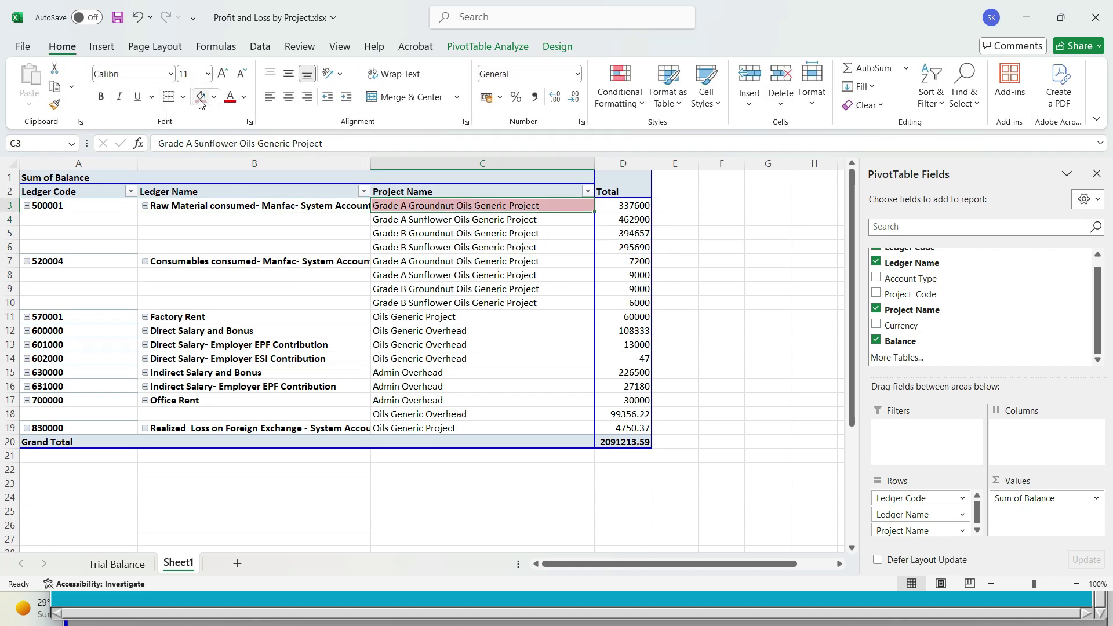
{"action": "key", "text": "Down"}
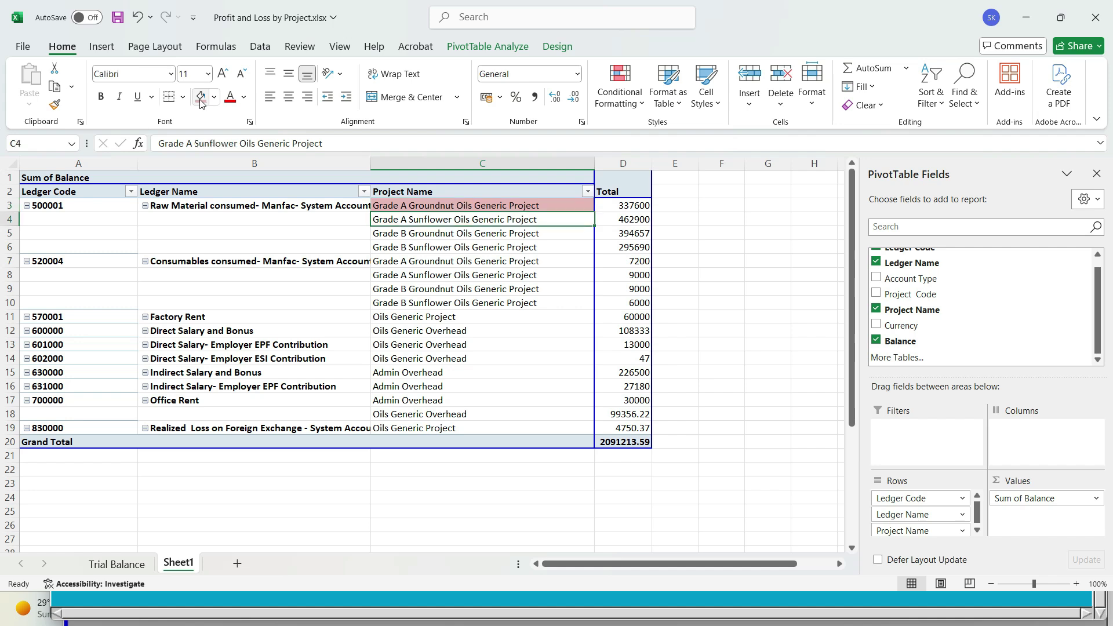
{"action": "key", "text": "Down"}
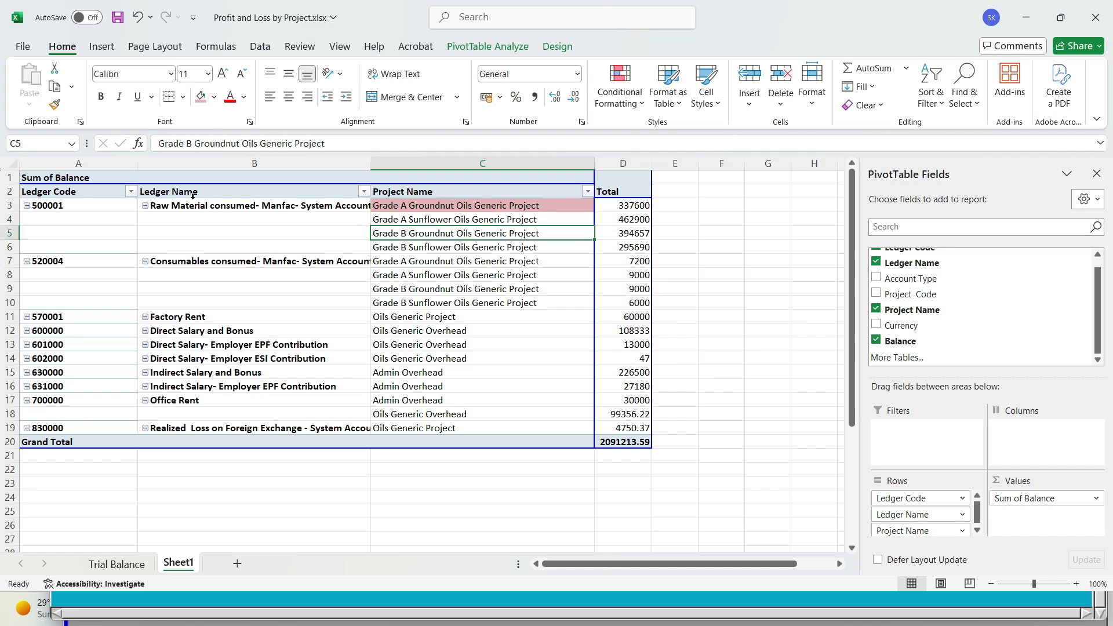
{"action": "left_click", "coordinate": [207, 99]}
{"action": "key", "text": "Down"}
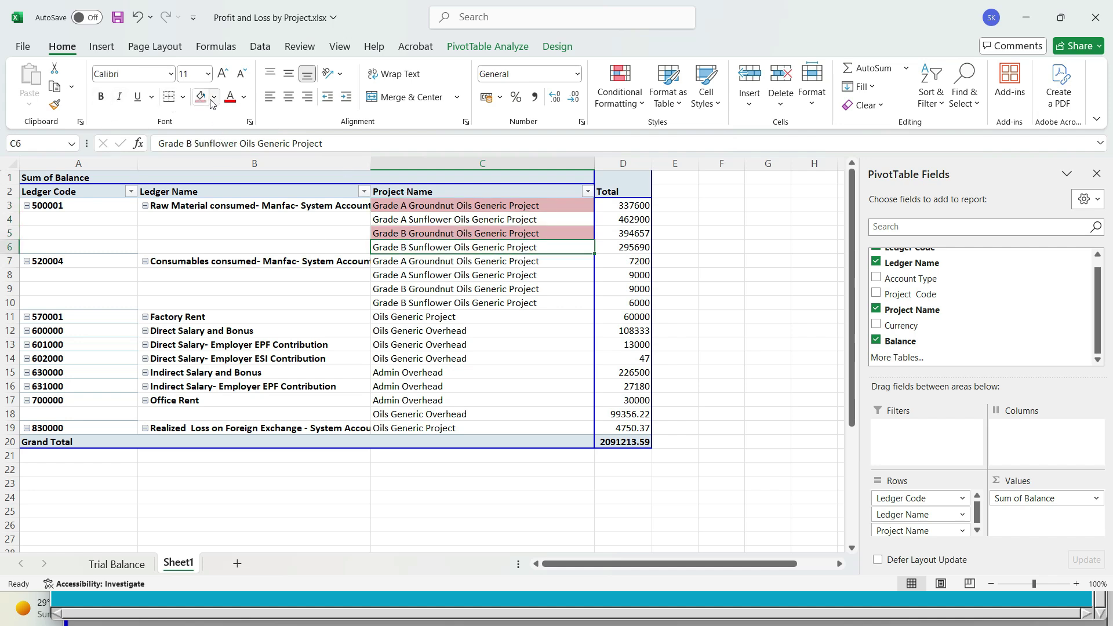
Fill the Grade B Sunflower Oils project cell C6 with yellow and auto-fit the Ledger Name column's width
{"action": "left_click", "coordinate": [213, 100]}
{"action": "left_click", "coordinate": [264, 316]}
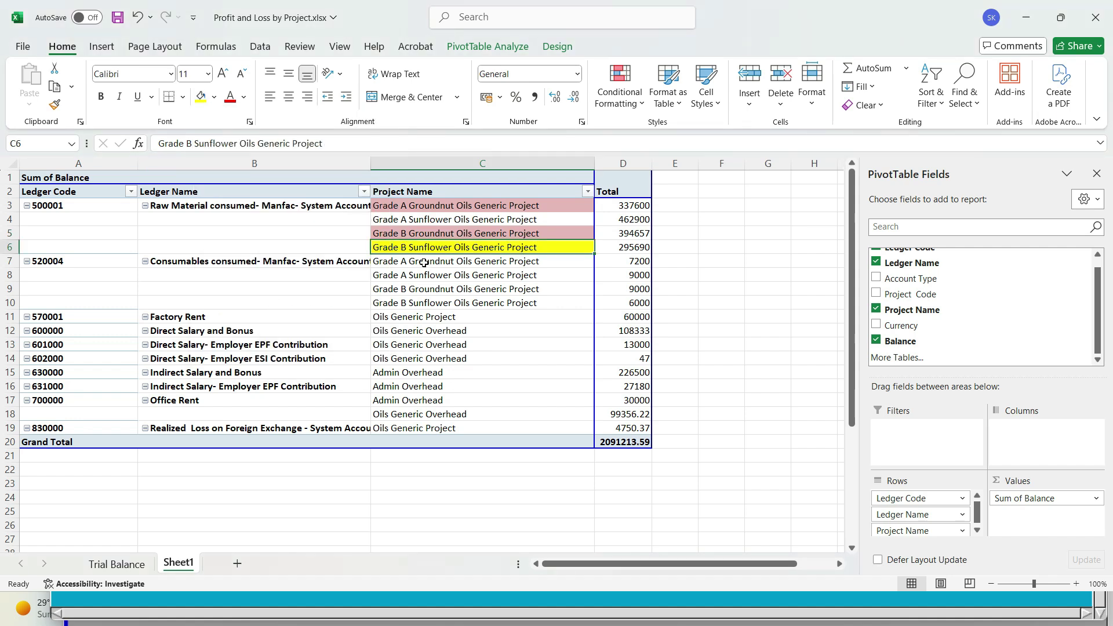
{"action": "double_click", "coordinate": [371, 163]}
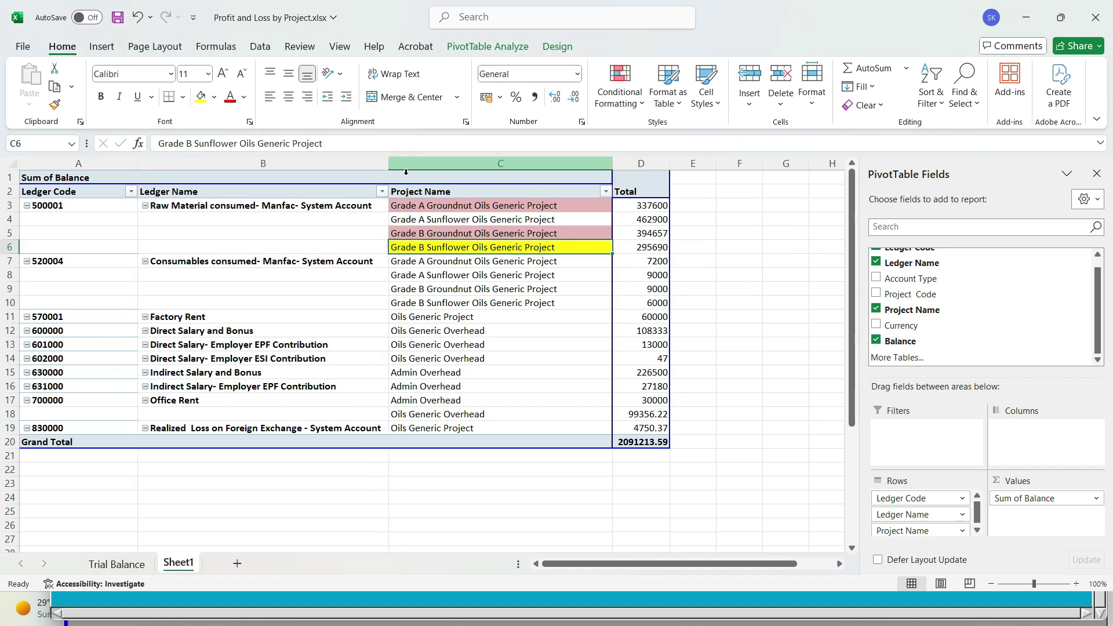
Review the projects listed under the Consumables consumed ledger in rows 7 to 10
{"action": "left_click", "coordinate": [443, 265]}
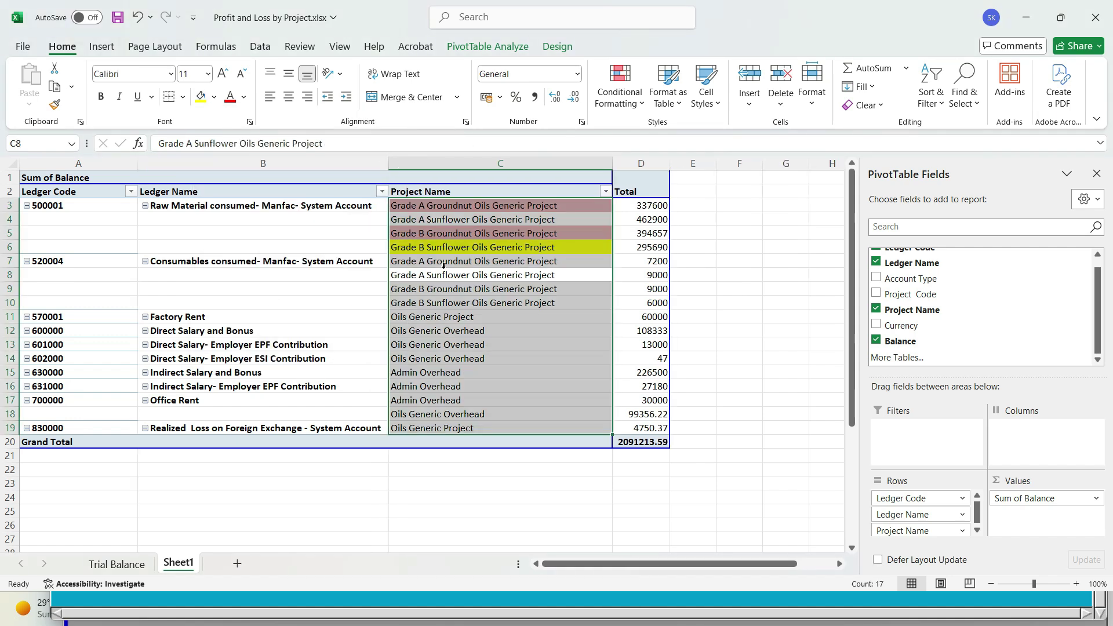
{"action": "key", "text": "Down"}
{"action": "key", "text": "Down"}
{"action": "key", "text": "Down"}
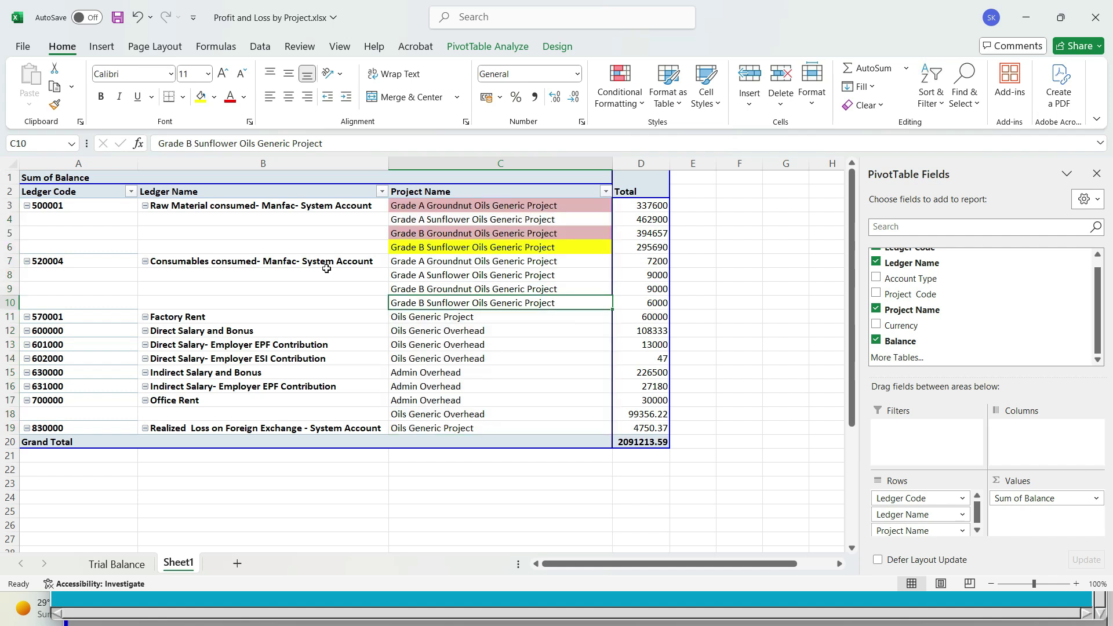
{"action": "left_click", "coordinate": [377, 267]}
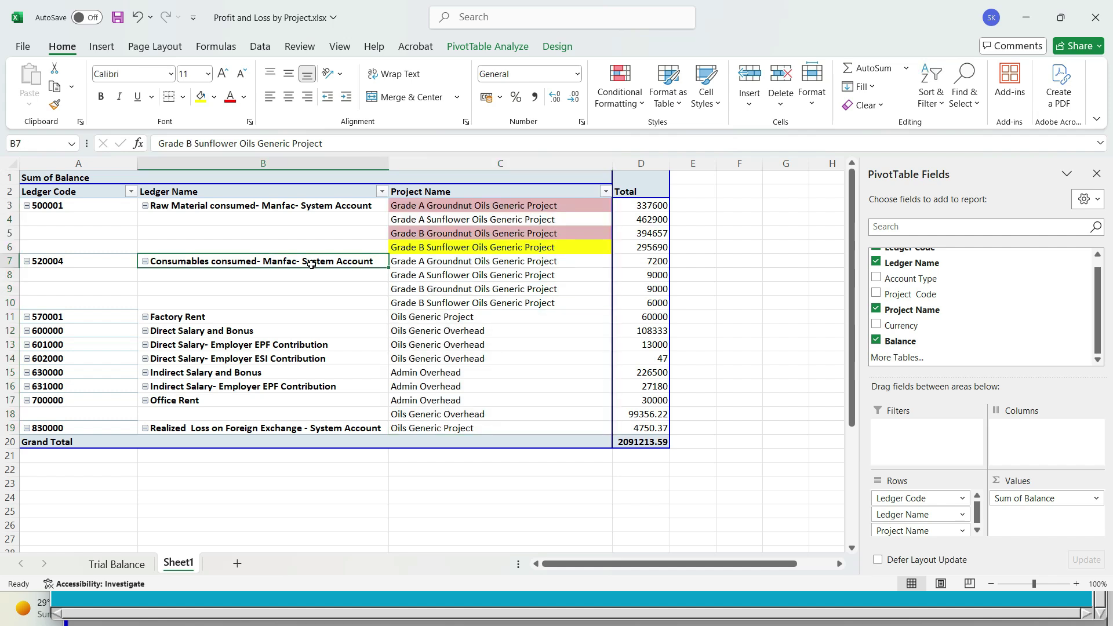
{"action": "left_click", "coordinate": [429, 267]}
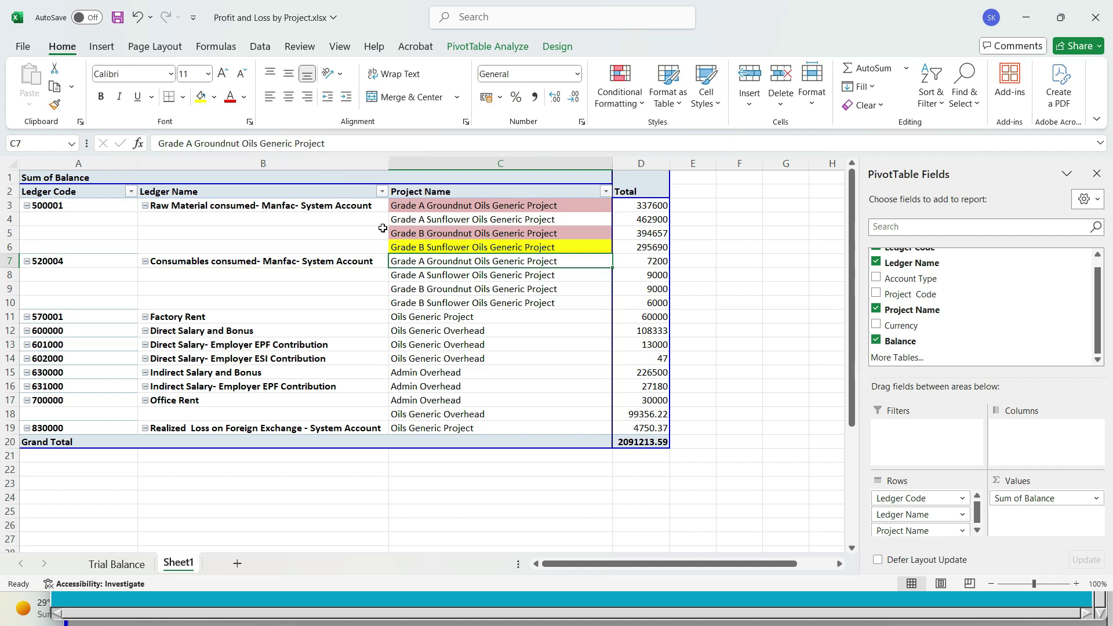
{"action": "left_click", "coordinate": [431, 293]}
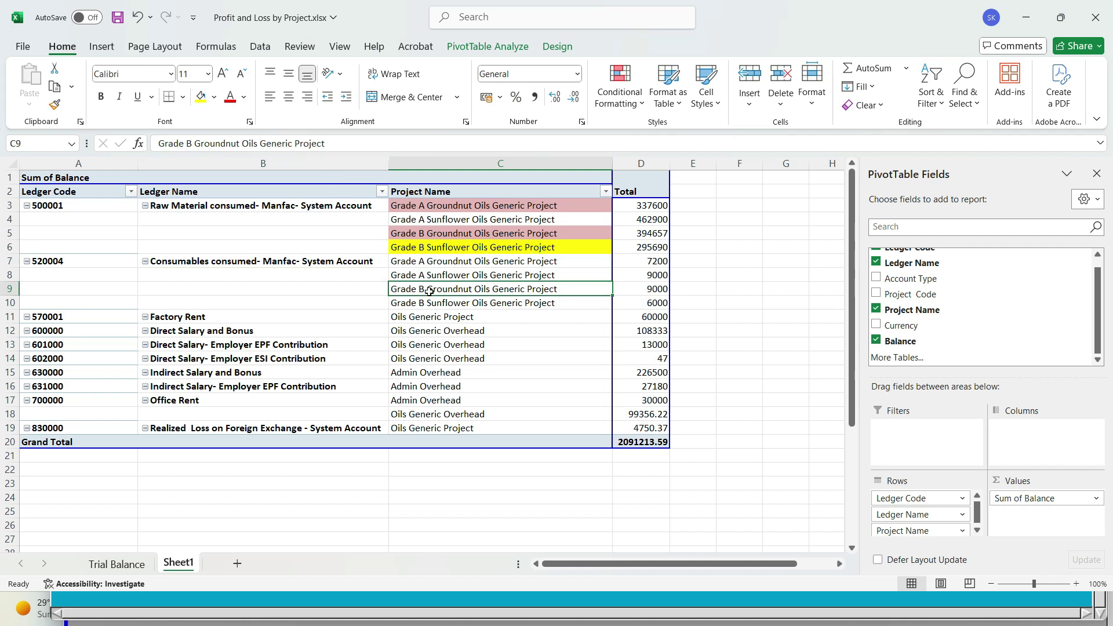
{"action": "left_click", "coordinate": [434, 302]}
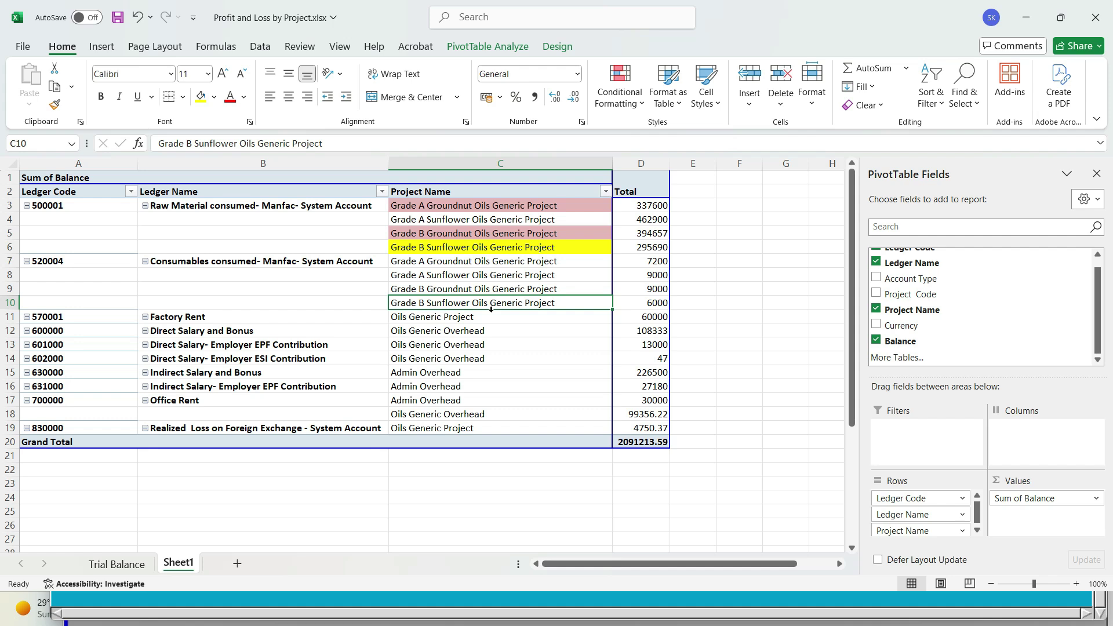
Switch to the Profit and Loss by Project- Working workbook
{"action": "key", "text": "alt+Tab"}
{"action": "key", "text": "alt+shift+Tab"}
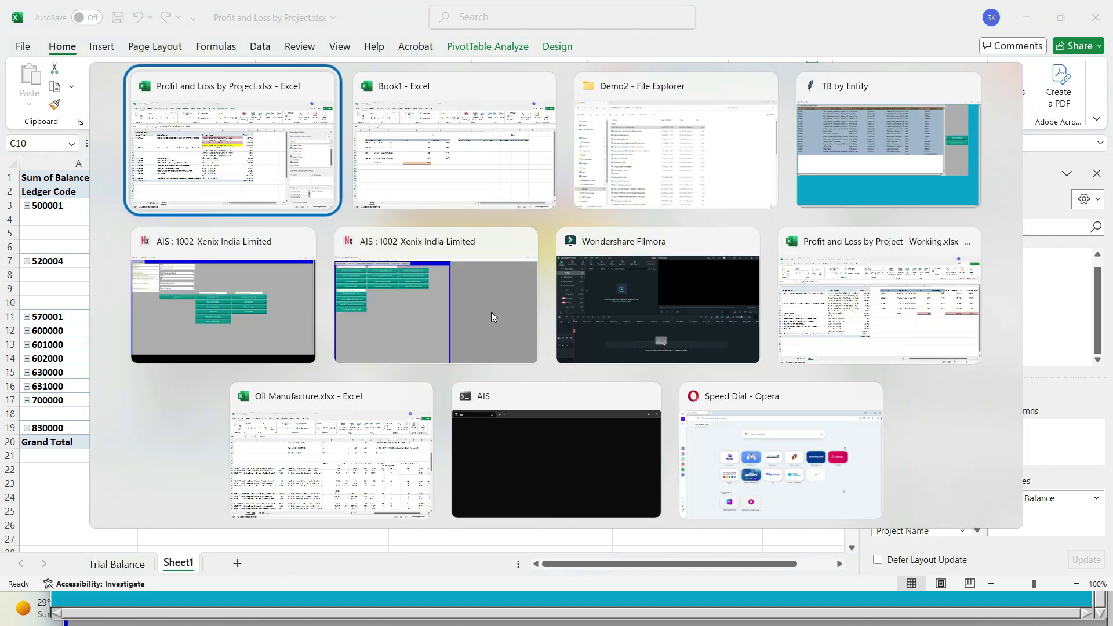
{"action": "key", "text": "alt+Tab"}
{"action": "key", "text": "alt+Tab"}
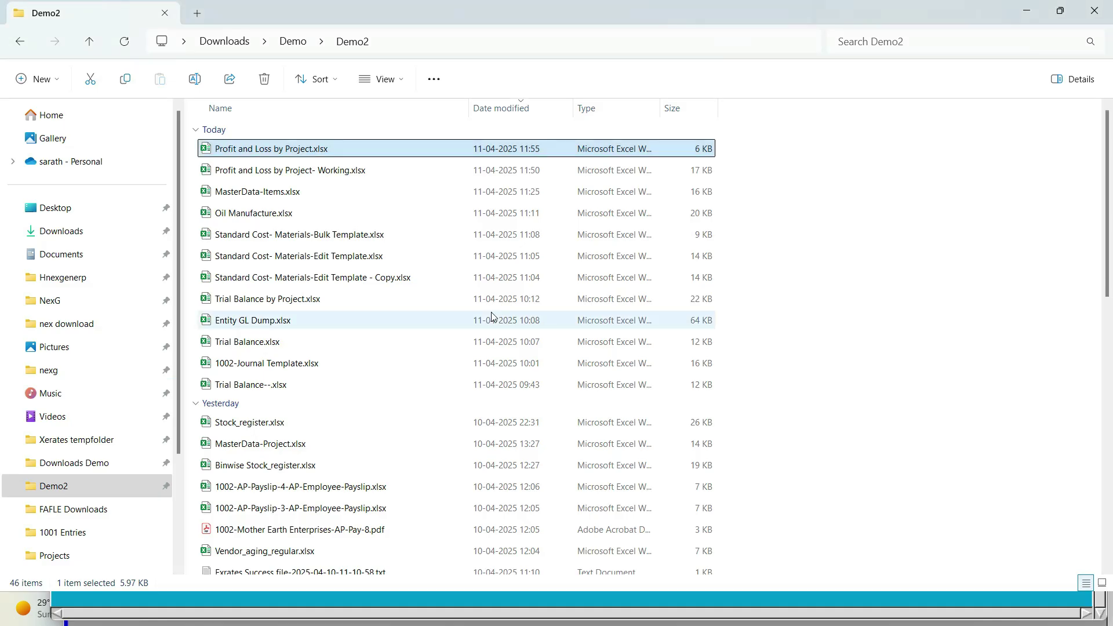
{"action": "key", "text": "Down"}
{"action": "key", "text": "alt+Tab"}
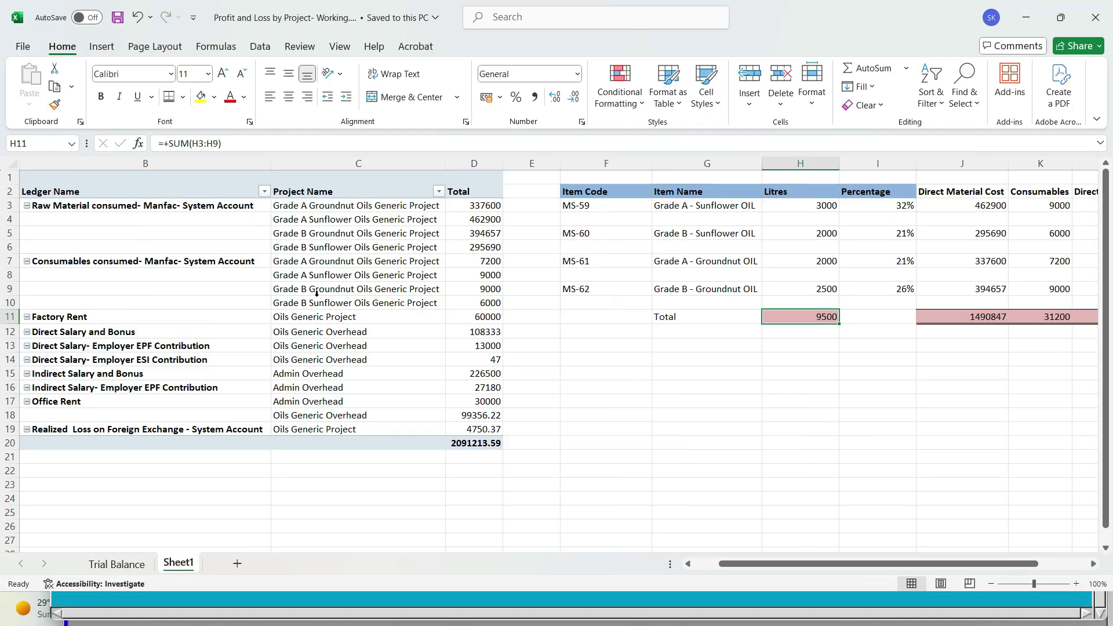
Examine the item codes, litres, percentages and direct material costs in the cost table beside the PivotTable
{"action": "left_click", "coordinate": [544, 345]}
{"action": "key", "text": "Left"}
{"action": "key", "text": "Left"}
{"action": "key", "text": "Left"}
{"action": "key", "text": "Left"}
{"action": "key", "text": "Up"}
{"action": "key", "text": "Up"}
{"action": "key", "text": "Up"}
{"action": "key", "text": "Up"}
{"action": "key", "text": "Right"}
{"action": "key", "text": "Right"}
{"action": "key", "text": "Right"}
{"action": "key", "text": "Right"}
{"action": "key", "text": "Right"}
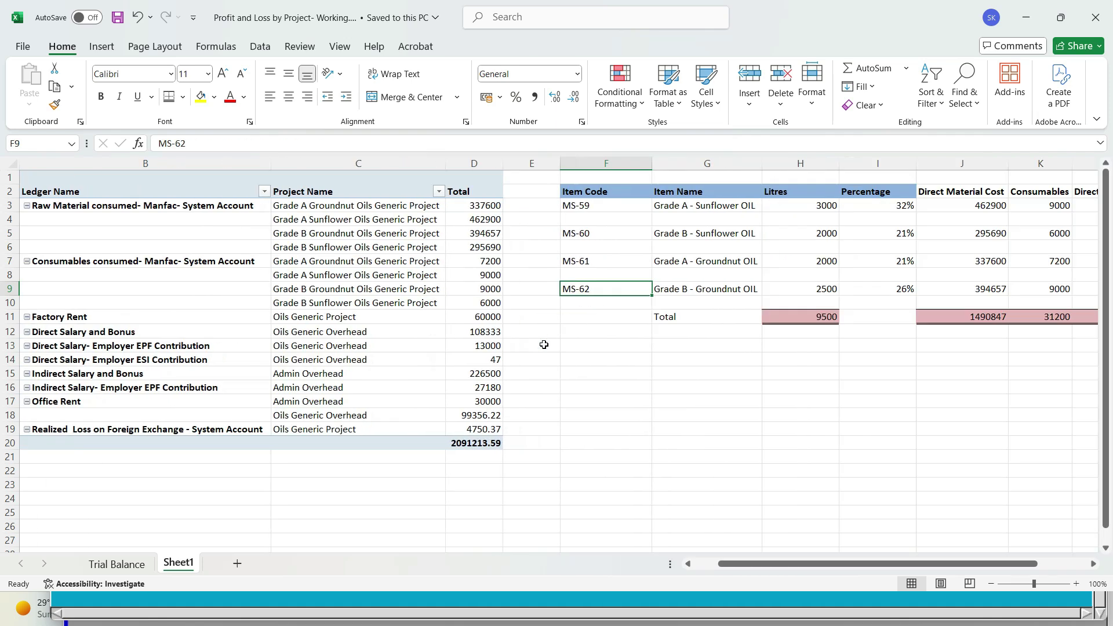
{"action": "key", "text": "Right"}
{"action": "key", "text": "Right"}
{"action": "key", "text": "Up"}
{"action": "key", "text": "Up"}
{"action": "key", "text": "Up"}
{"action": "key", "text": "Up"}
{"action": "key", "text": "Up"}
{"action": "key", "text": "Up"}
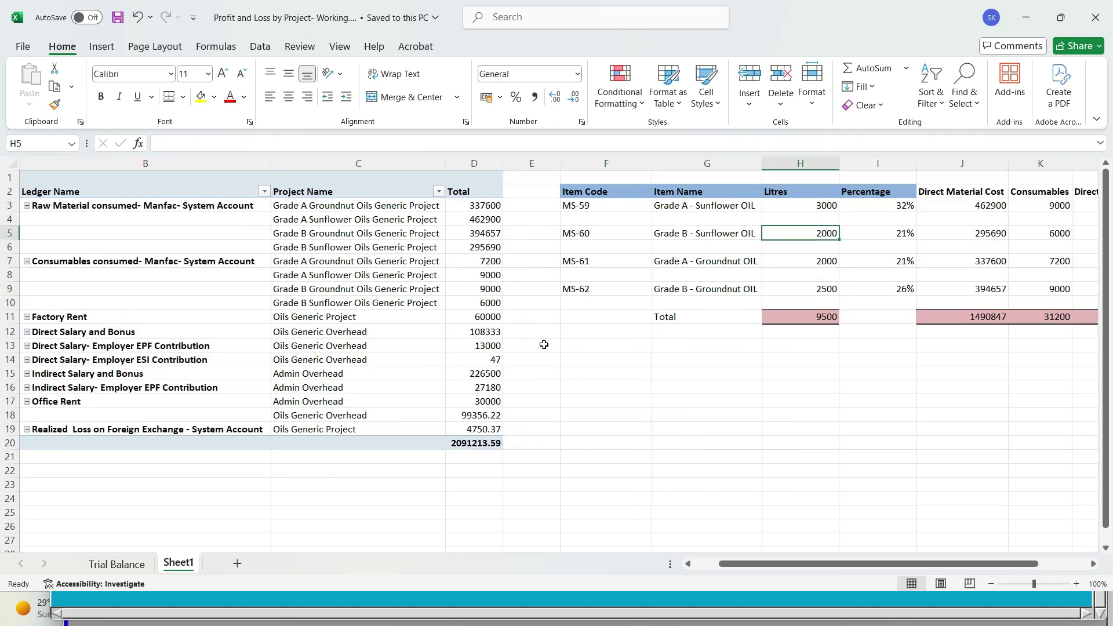
{"action": "key", "text": "Right"}
{"action": "key", "text": "Right"}
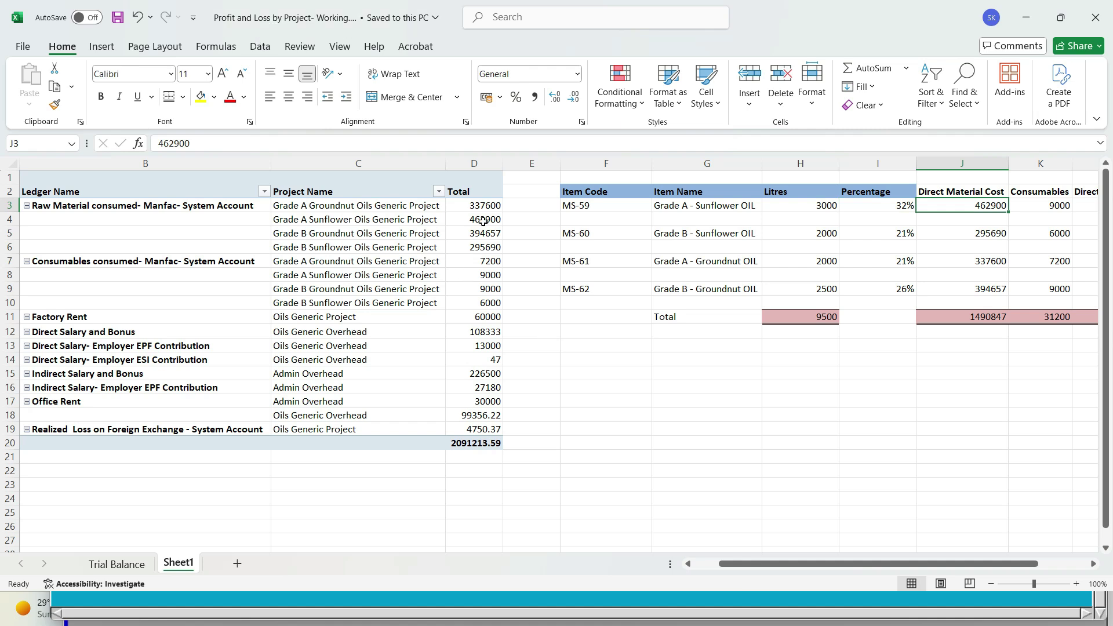
Fill the raw material amounts D3:D6 with yellow and check the Direct Material Cost total in J11
{"action": "left_click_drag", "start_coordinate": [478, 204], "coordinate": [481, 245]}
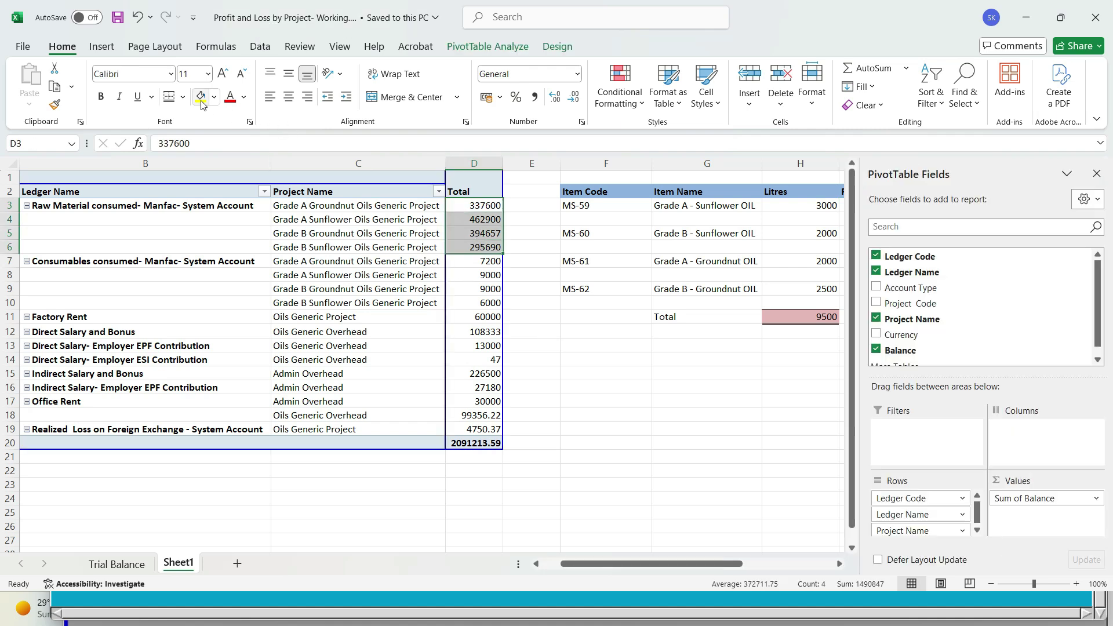
{"action": "left_click", "coordinate": [201, 97]}
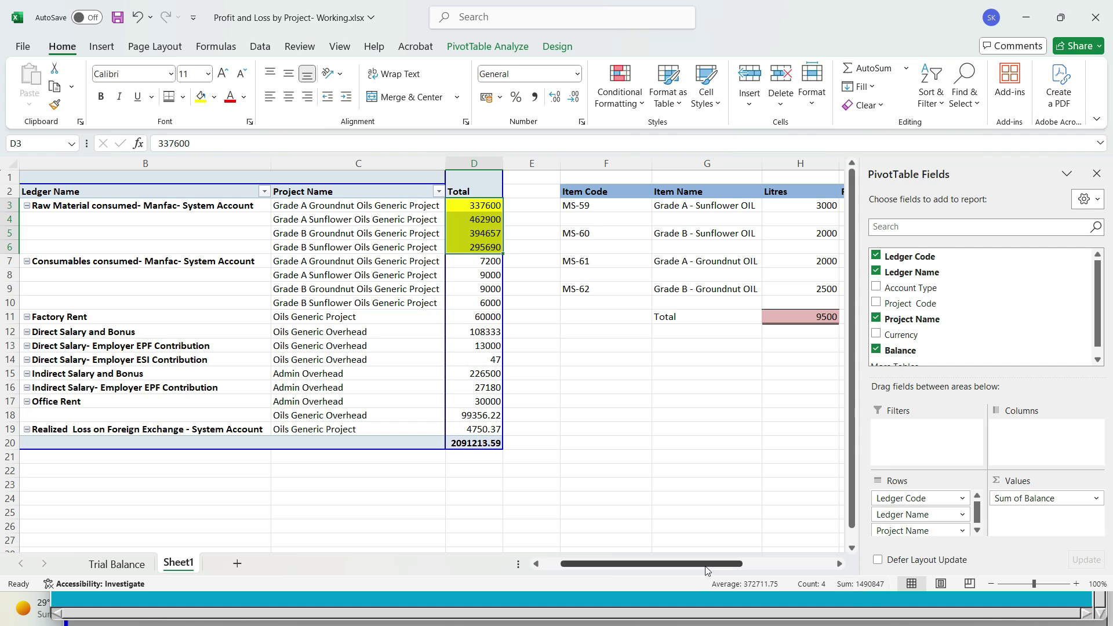
{"action": "left_click_drag", "start_coordinate": [708, 565], "coordinate": [744, 564]}
{"action": "left_click", "coordinate": [560, 327]}
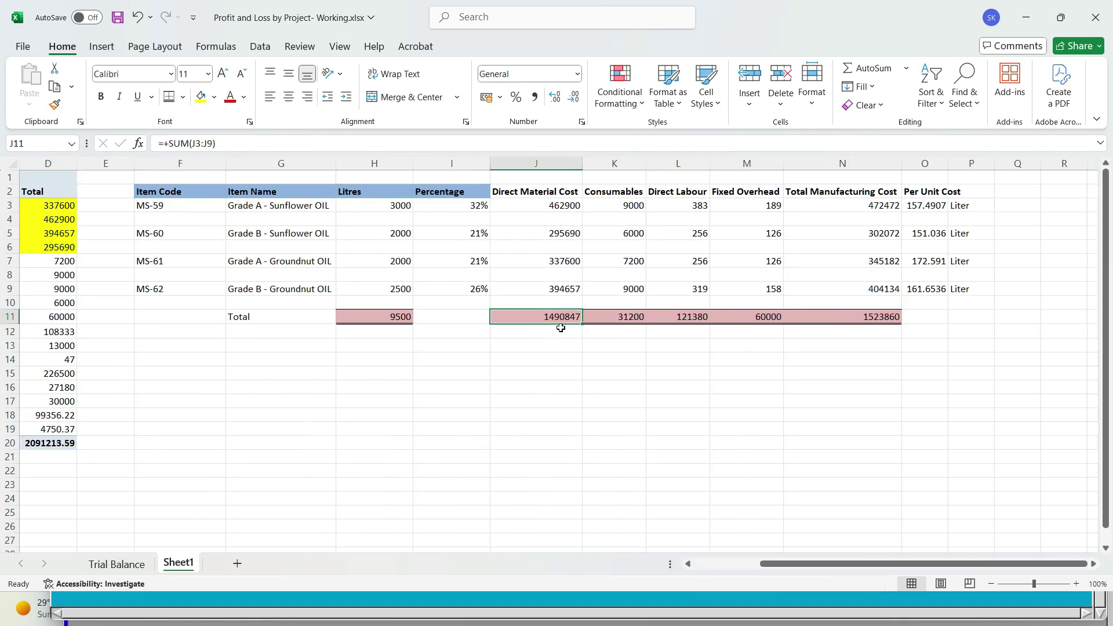
Check the percentage formula in I3 and the sum of the consumables amounts in D7:D10
{"action": "left_click", "coordinate": [623, 200]}
{"action": "key", "text": "Left"}
{"action": "key", "text": "Left"}
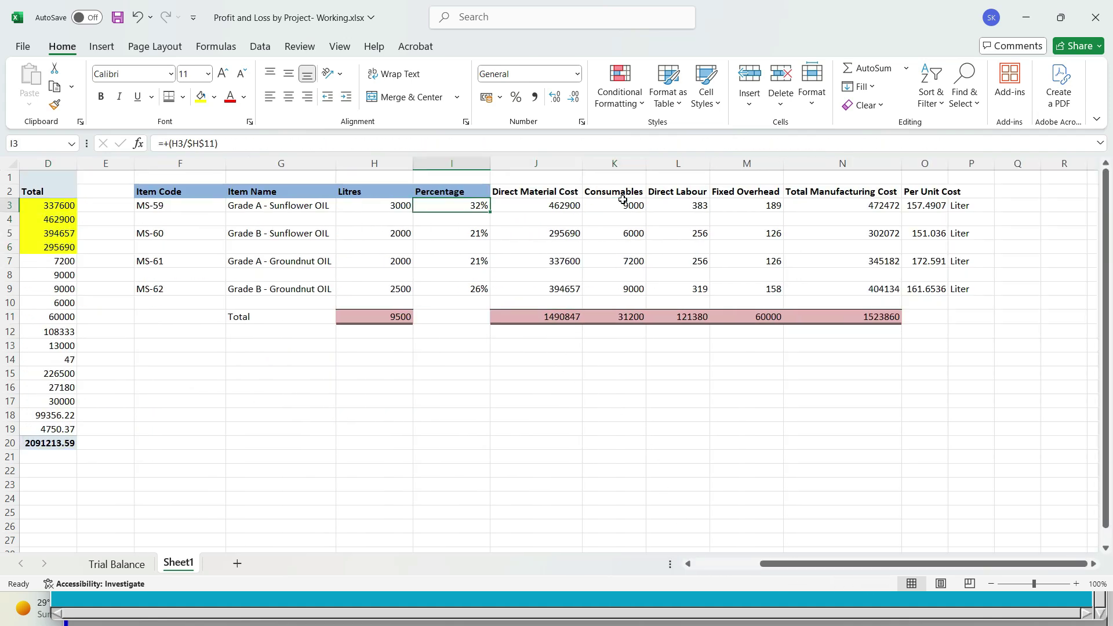
{"action": "key", "text": "Home"}
{"action": "key", "text": "Down"}
{"action": "key", "text": "Down"}
{"action": "key", "text": "Down"}
{"action": "key", "text": "Right"}
{"action": "key", "text": "Right"}
{"action": "key", "text": "Right"}
{"action": "key", "text": "Down"}
{"action": "key", "text": "Down"}
{"action": "key", "text": "Up"}
{"action": "key", "text": "shift+Down"}
{"action": "key", "text": "shift+Down"}
{"action": "key", "text": "shift+Down"}
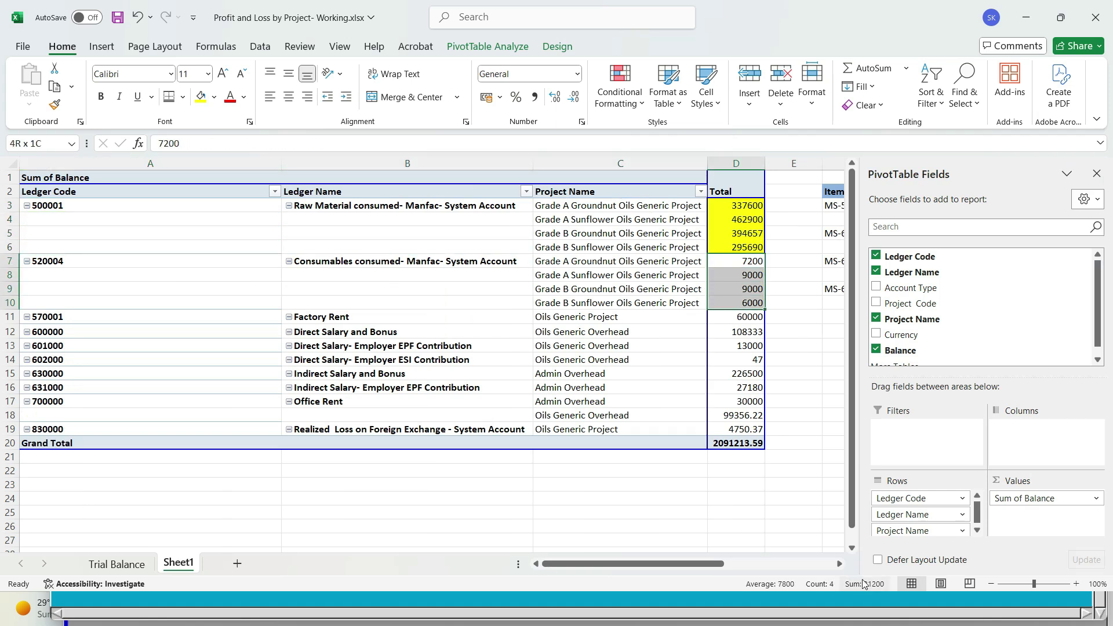
Fill the Grade A Sunflower Oils project cell C8 under Consumables consumed with yellow
{"action": "left_click", "coordinate": [575, 276]}
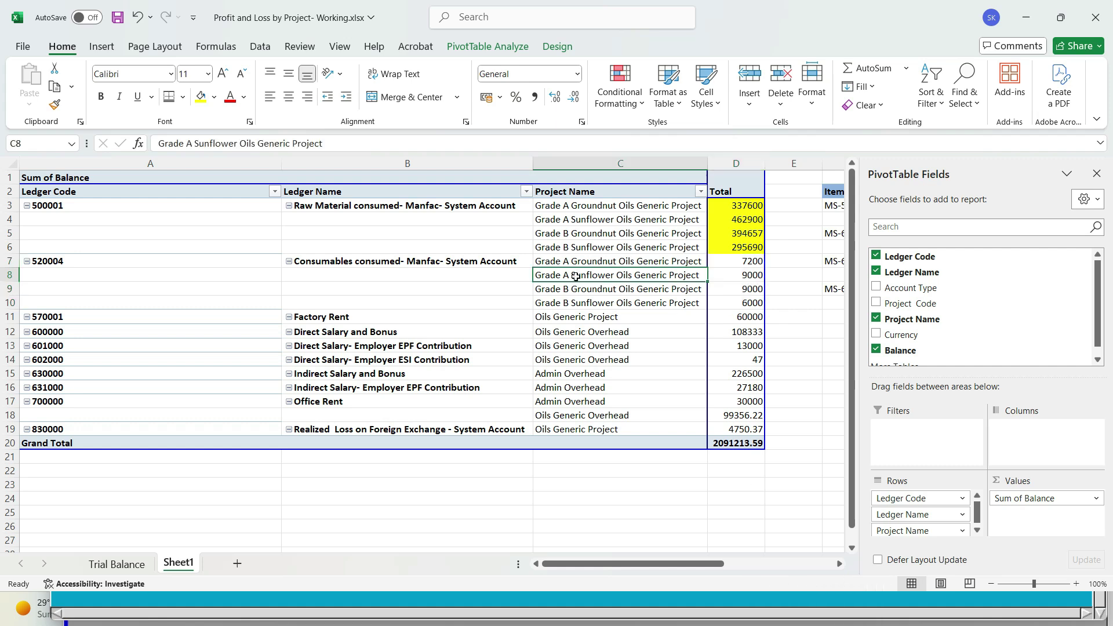
{"action": "left_click", "coordinate": [201, 98]}
Compare the highlighted Grade A Sunflower consumables row with the item rows of the cost table
{"action": "key", "text": "Right"}
{"action": "key", "text": "Right"}
{"action": "key", "text": "Right"}
{"action": "key", "text": "Right"}
{"action": "key", "text": "Right"}
{"action": "key", "text": "Right"}
{"action": "key", "text": "Right"}
{"action": "key", "text": "Right"}
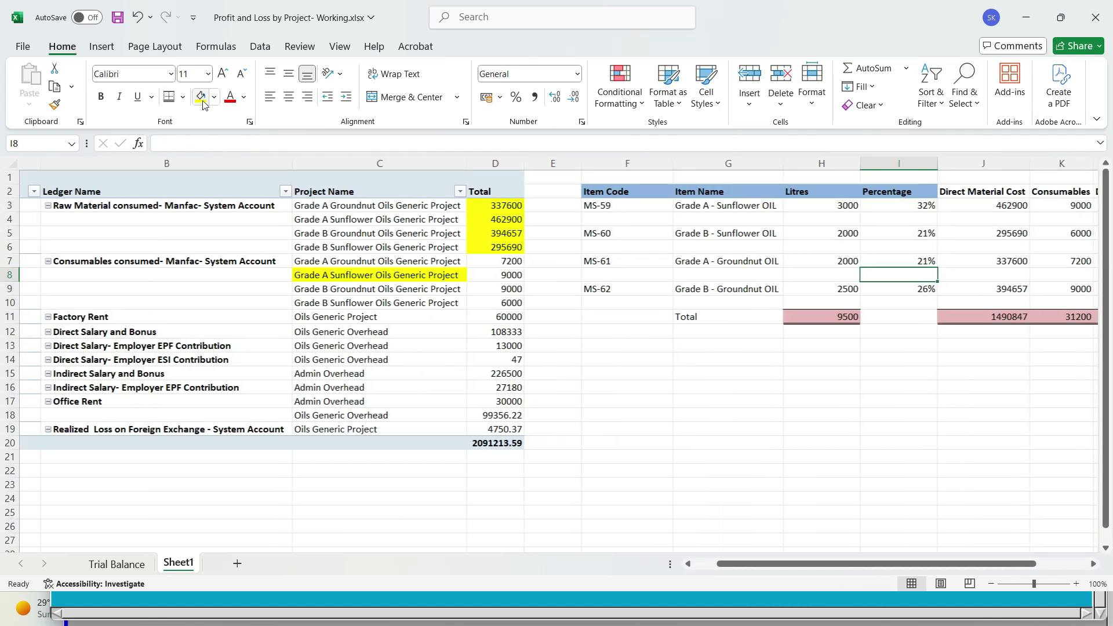
{"action": "key", "text": "Left"}
{"action": "key", "text": "Left"}
{"action": "key", "text": "Left"}
{"action": "key", "text": "Left"}
{"action": "key", "text": "Left"}
{"action": "key", "text": "Left"}
{"action": "key", "text": "Left"}
{"action": "key", "text": "Left"}
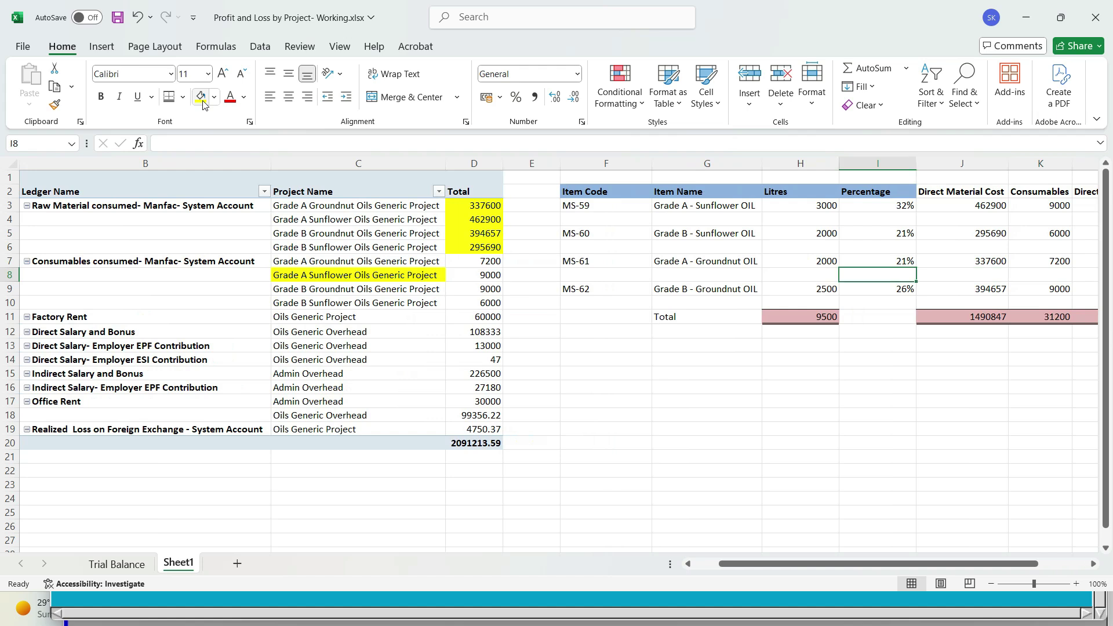
{"action": "key", "text": "Right"}
{"action": "key", "text": "Up"}
{"action": "key", "text": "Up"}
{"action": "key", "text": "Right"}
{"action": "key", "text": "Right"}
{"action": "key", "text": "Right"}
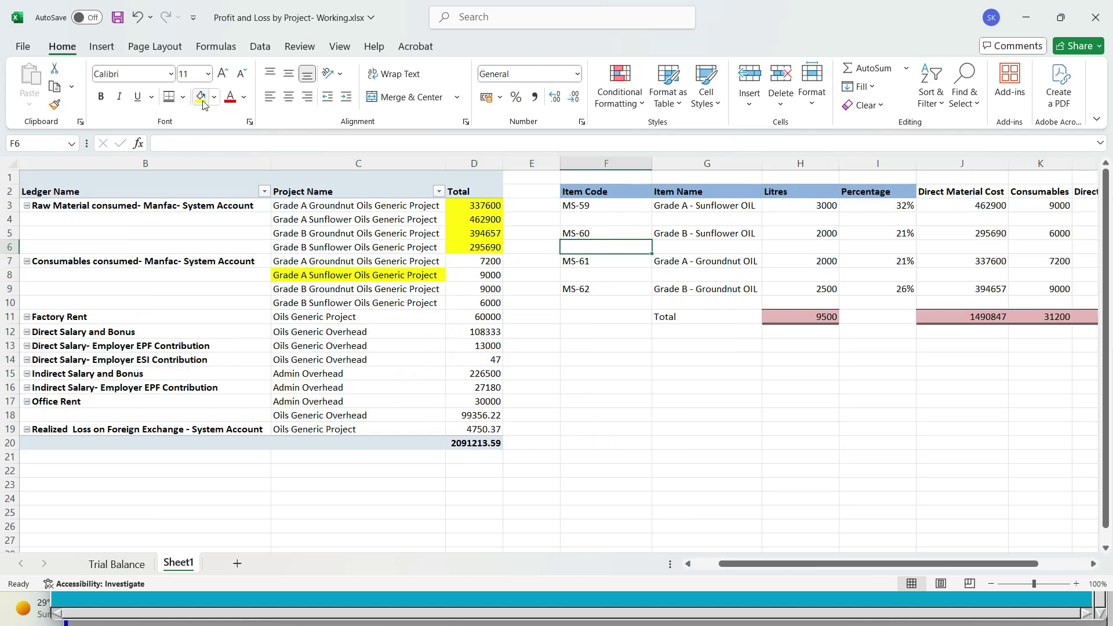
{"action": "key", "text": "Up"}
{"action": "key", "text": "Up"}
{"action": "key", "text": "Up"}
{"action": "key", "text": "Down"}
{"action": "key", "text": "Down"}
{"action": "key", "text": "Down"}
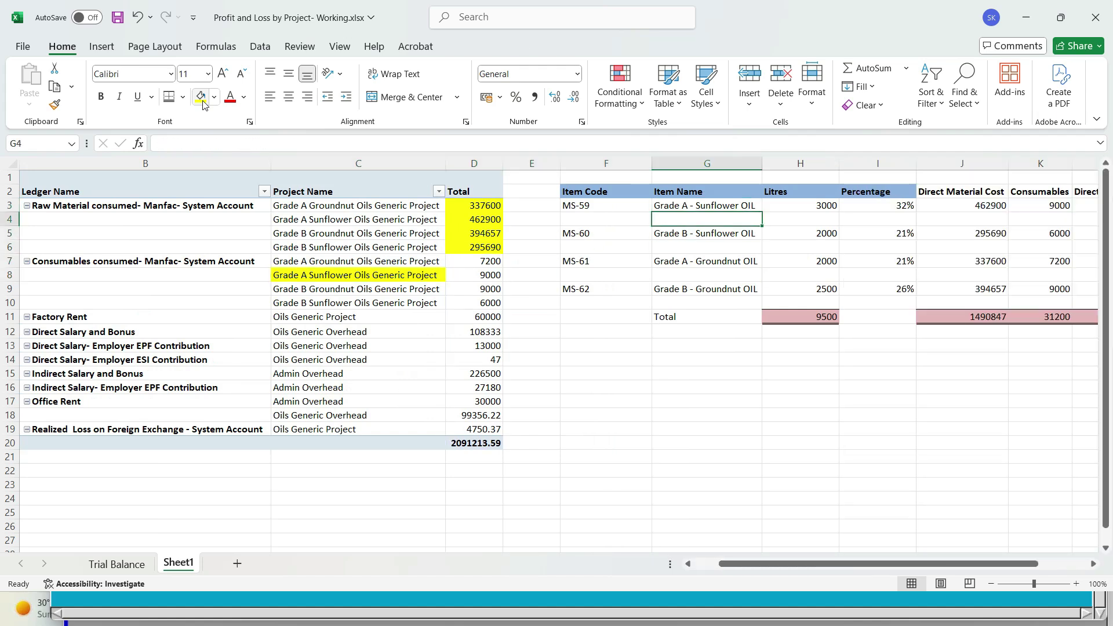
{"action": "key", "text": "Left"}
{"action": "key", "text": "Left"}
{"action": "key", "text": "Left"}
{"action": "key", "text": "Down"}
{"action": "key", "text": "Down"}
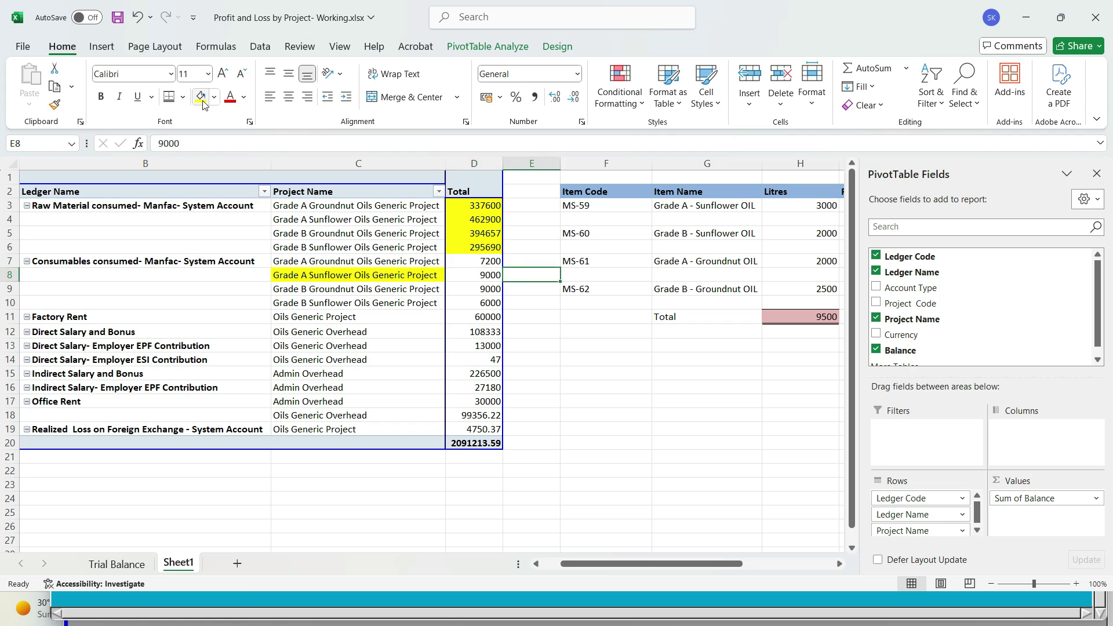
Inspect the Consumables formula for Grade A - Sunflower OIL in K3
{"action": "key", "text": "Right"}
{"action": "key", "text": "Right"}
{"action": "key", "text": "Right"}
{"action": "key", "text": "Right"}
{"action": "key", "text": "Right"}
{"action": "key", "text": "Up"}
{"action": "key", "text": "Up"}
{"action": "key", "text": "Up"}
{"action": "key", "text": "Up"}
{"action": "key", "text": "Right"}
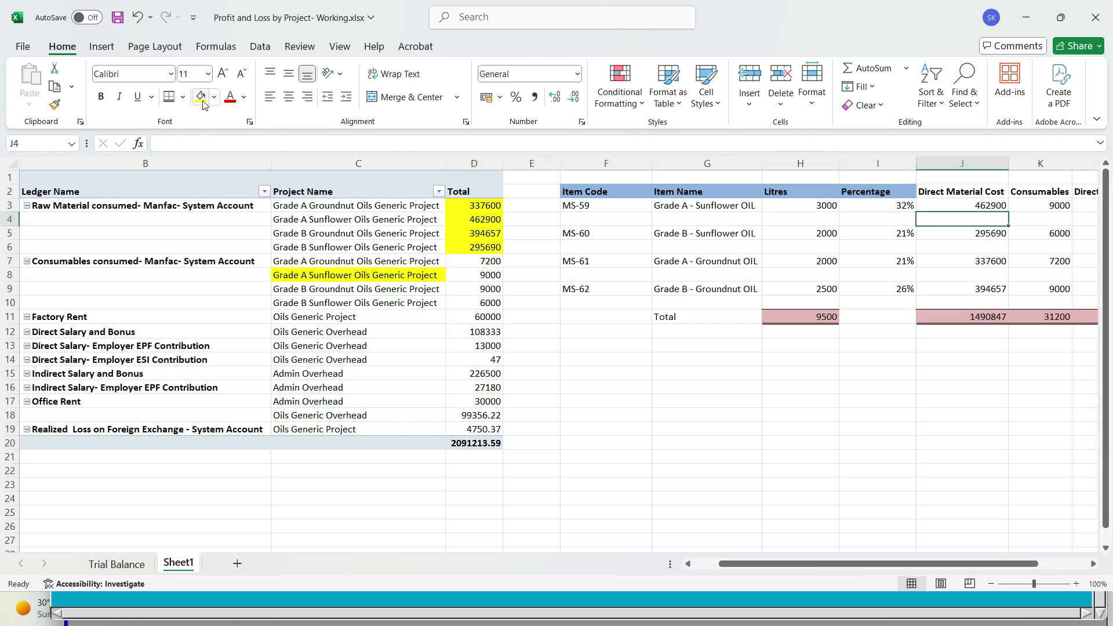
{"action": "key", "text": "Up"}
{"action": "key", "text": "Right"}
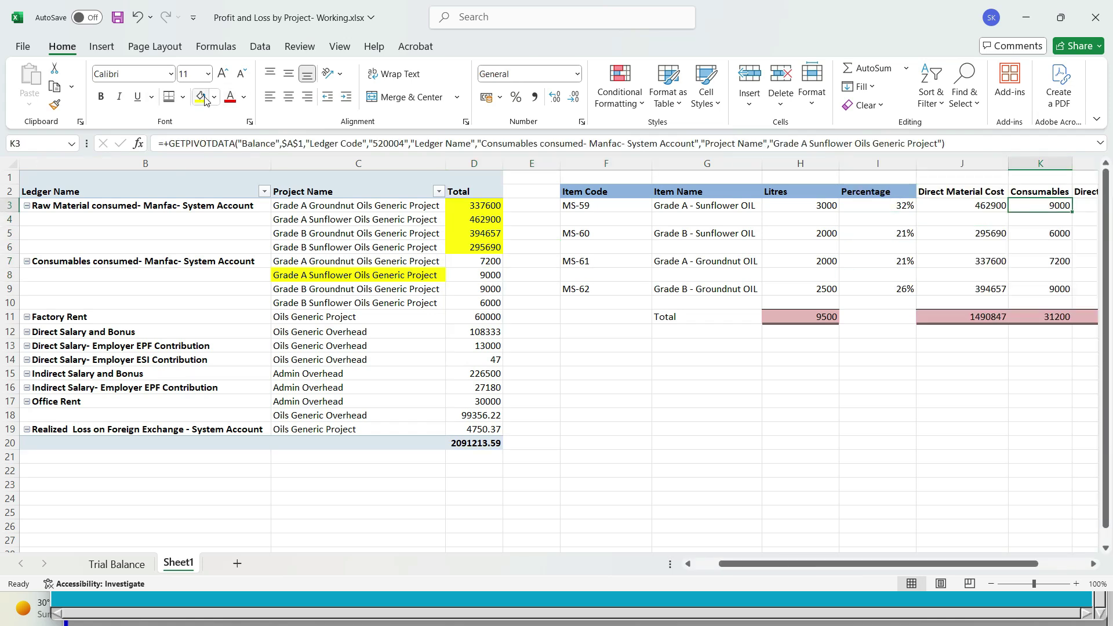
Fill the Consumables cell K3 for Grade A - Sunflower OIL with yellow
{"action": "left_click", "coordinate": [203, 98]}
{"action": "key", "text": "Down"}
{"action": "key", "text": "Down"}
{"action": "key", "text": "Down"}
{"action": "key", "text": "Down"}
{"action": "key", "text": "Down"}
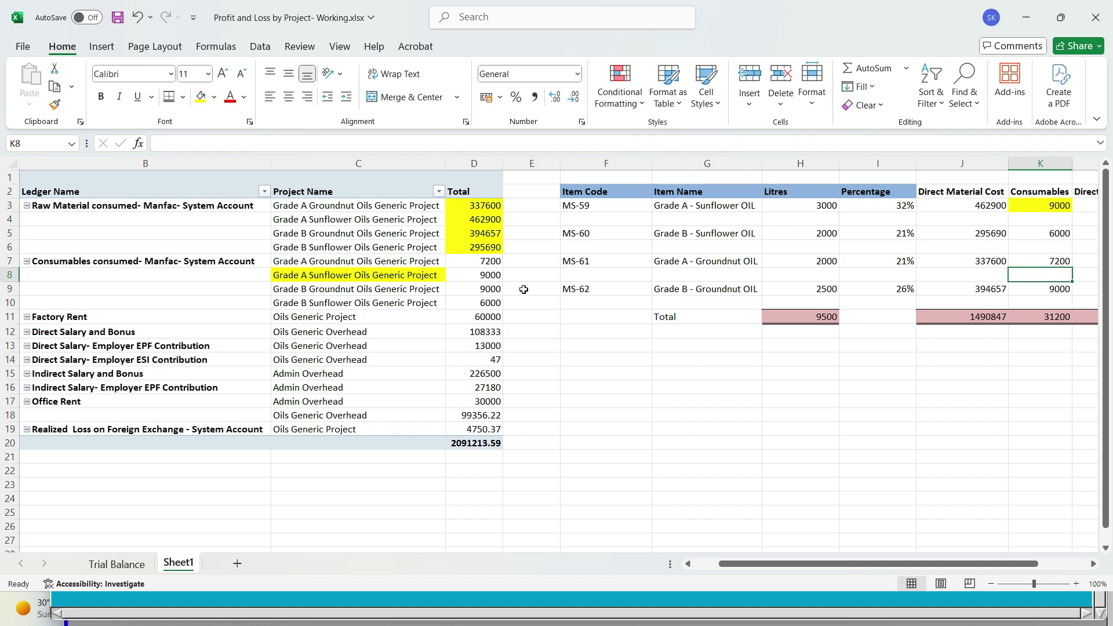
Compare the consumables amounts in the PivotTable with the Consumables and Direct Labour columns of the cost table
{"action": "left_click_drag", "start_coordinate": [489, 265], "coordinate": [488, 296]}
{"action": "left_click", "coordinate": [591, 272]}
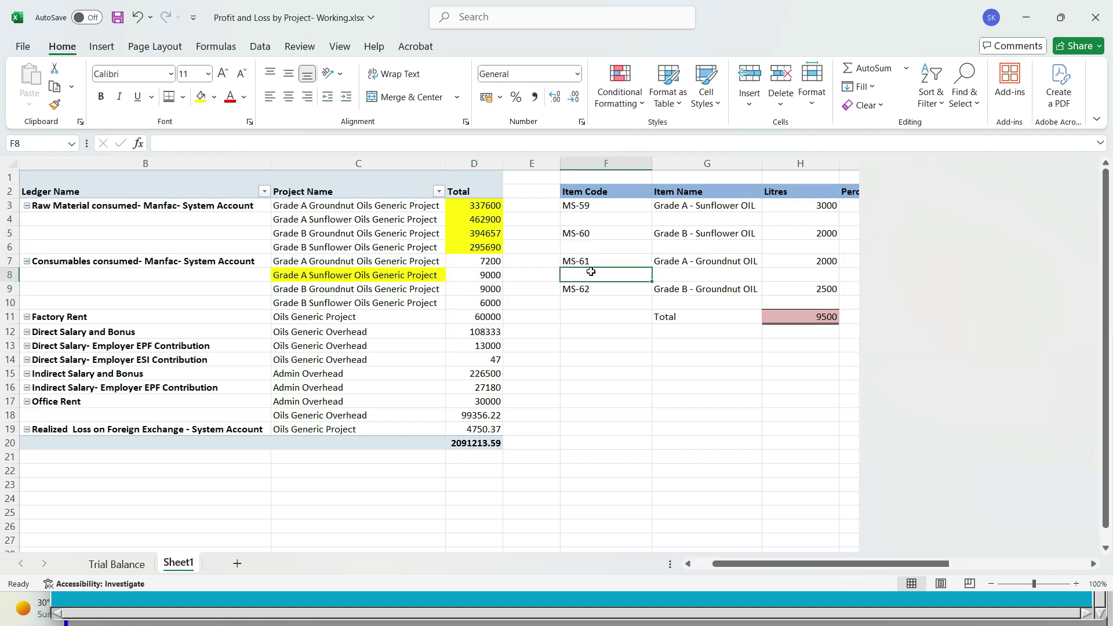
{"action": "key", "text": "Right"}
{"action": "key", "text": "Right"}
{"action": "key", "text": "Right"}
{"action": "key", "text": "Right"}
{"action": "key", "text": "Right"}
{"action": "key", "text": "Right"}
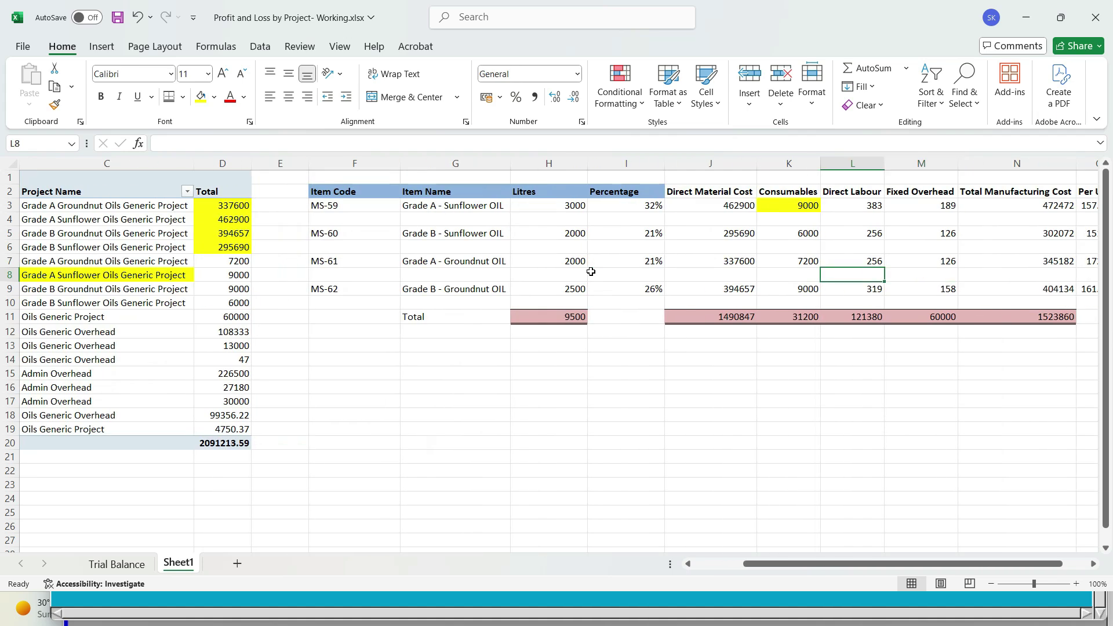
{"action": "key", "text": "Down"}
{"action": "key", "text": "Down"}
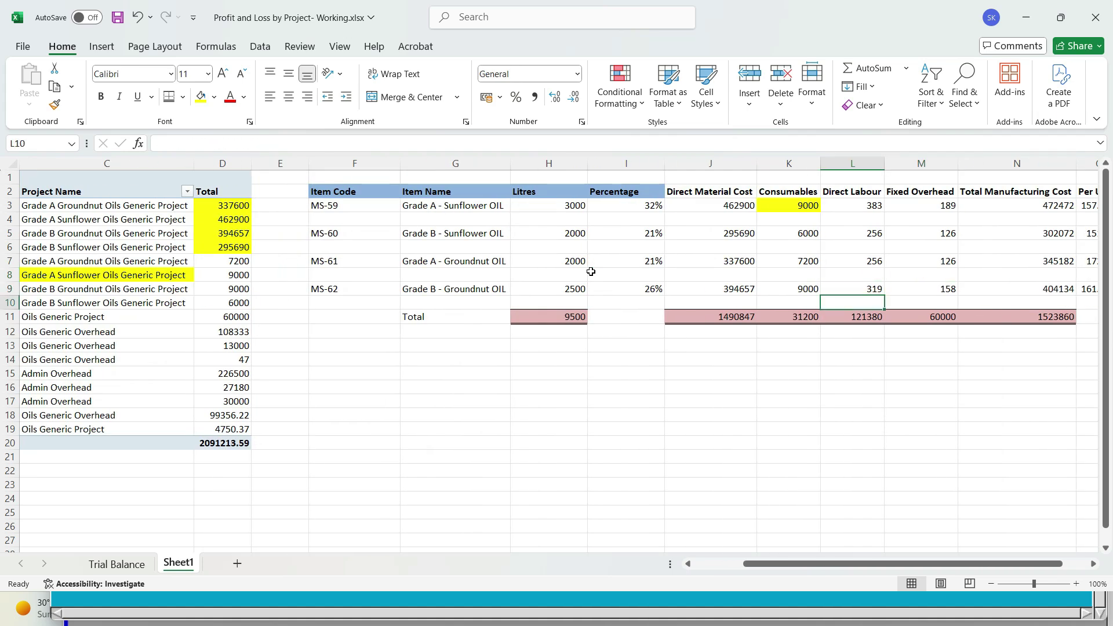
Check the sum of the three Oils Generic Overhead direct salary amounts in D12:D14
{"action": "key", "text": "Left"}
{"action": "key", "text": "Left"}
{"action": "key", "text": "Home"}
{"action": "key", "text": "Right"}
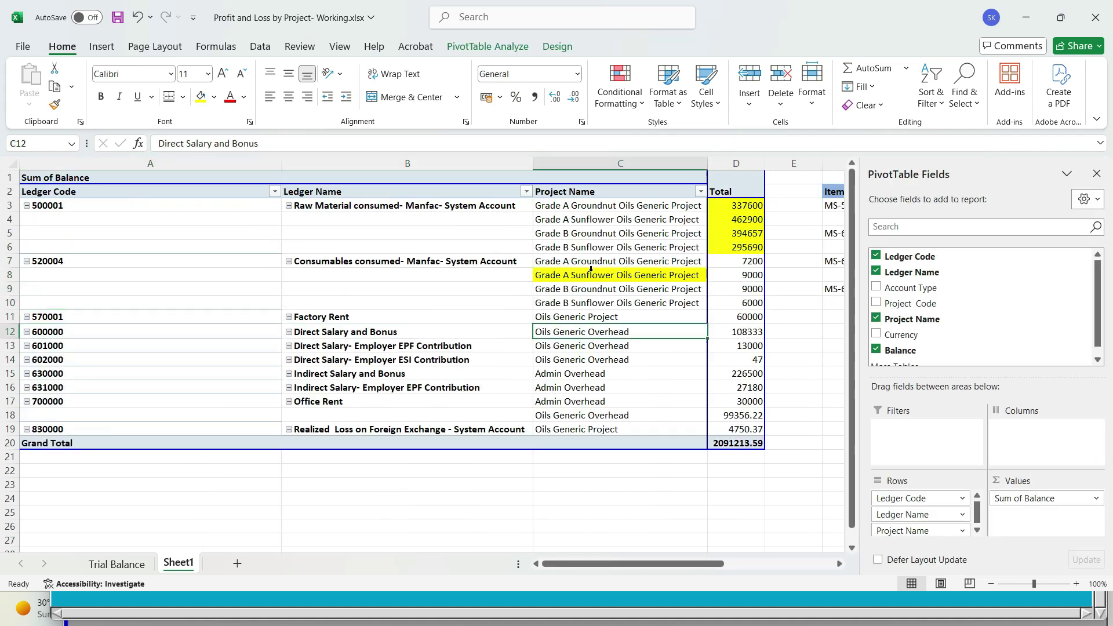
{"action": "key", "text": "Right"}
{"action": "key", "text": "shift+Down"}
{"action": "key", "text": "shift+Down"}
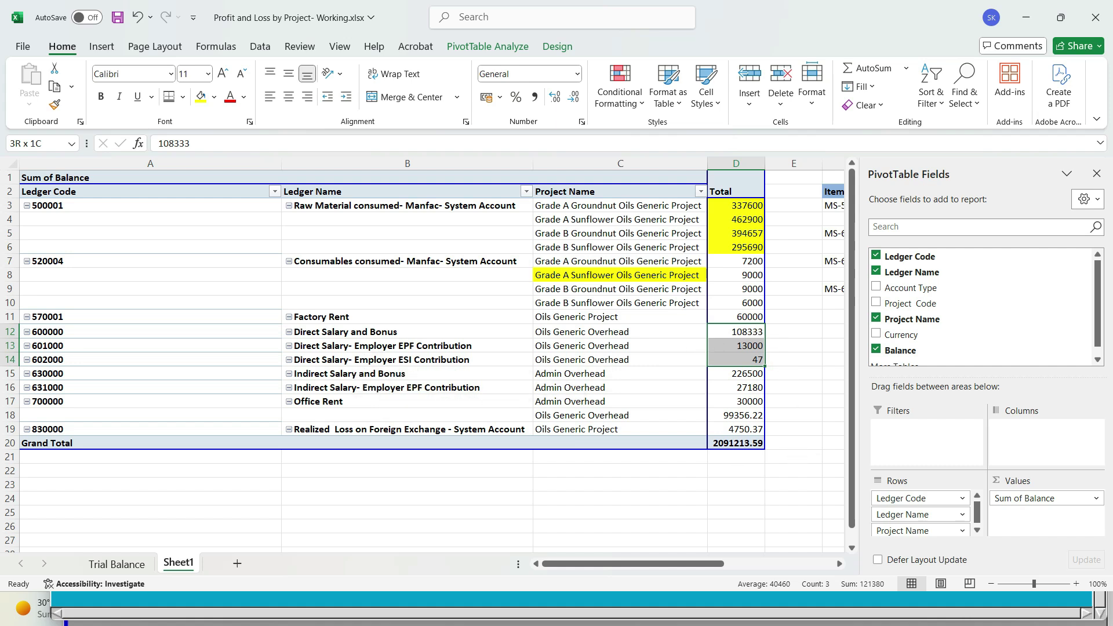
Fill the Direct Labour total cell L11 in the cost table with yellow
{"action": "left_click_drag", "start_coordinate": [671, 563], "coordinate": [759, 565]}
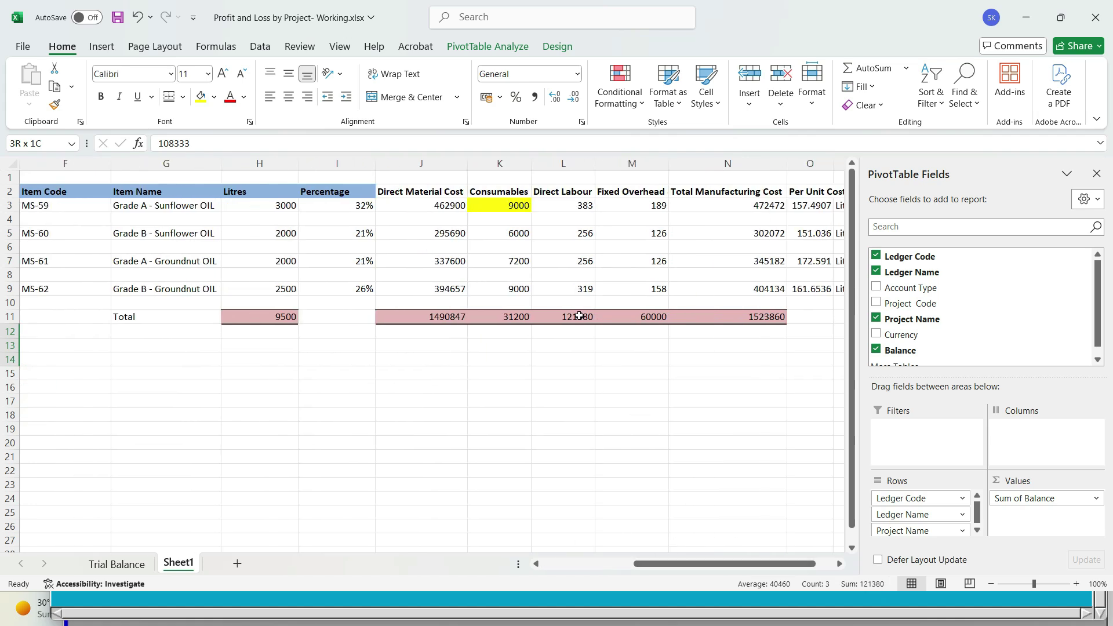
{"action": "left_click", "coordinate": [579, 316]}
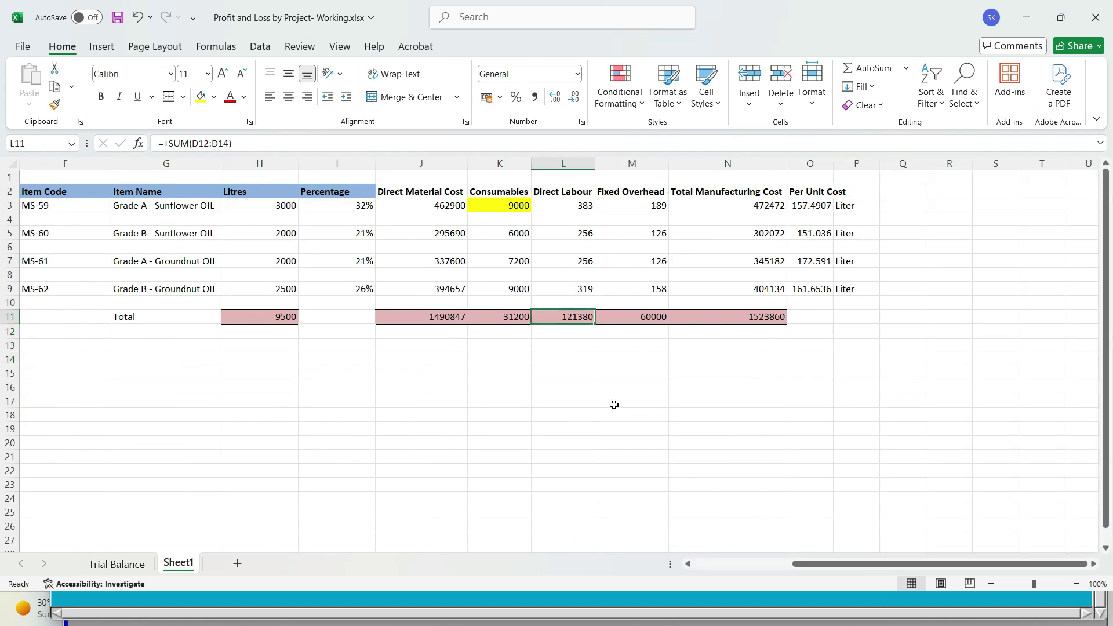
{"action": "left_click", "coordinate": [201, 96]}
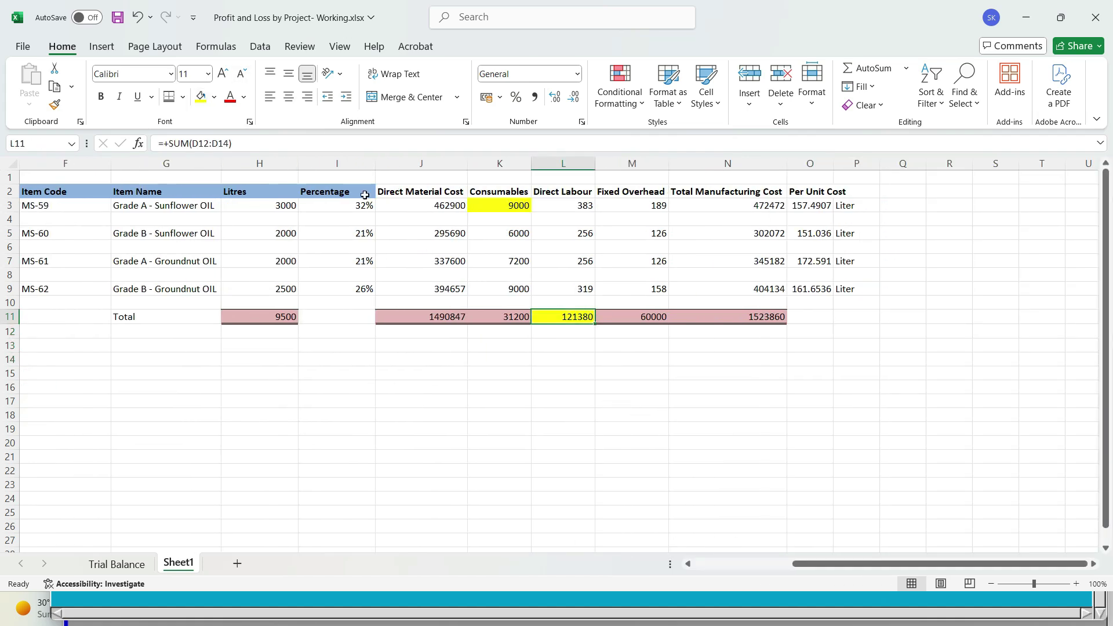
Inspect the Litres total in H11 and the Direct Labour allocation formula for Grade A - Sunflower OIL in L3
{"action": "key", "text": "Left"}
{"action": "key", "text": "Left"}
{"action": "key", "text": "Left"}
{"action": "key", "text": "Left"}
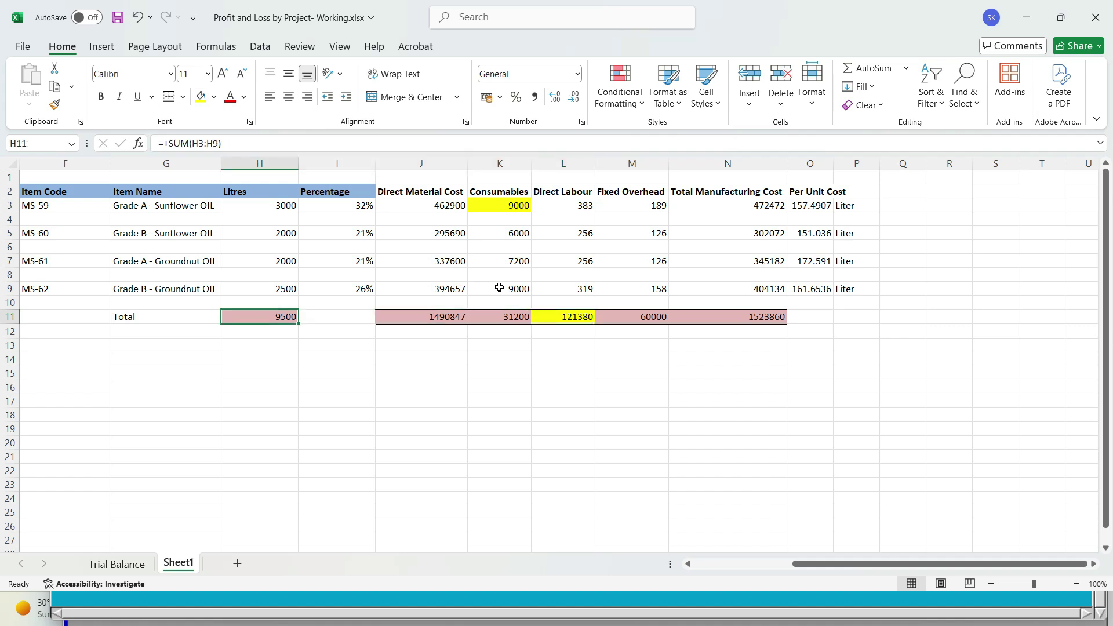
{"action": "left_click", "coordinate": [593, 207]}
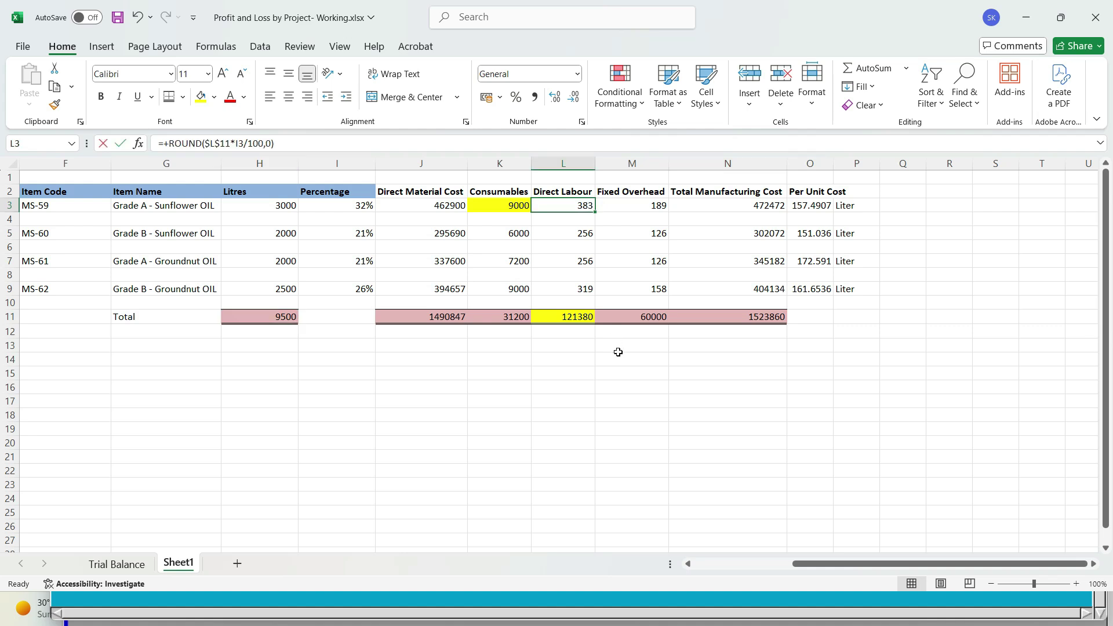
{"action": "key", "text": "F2"}
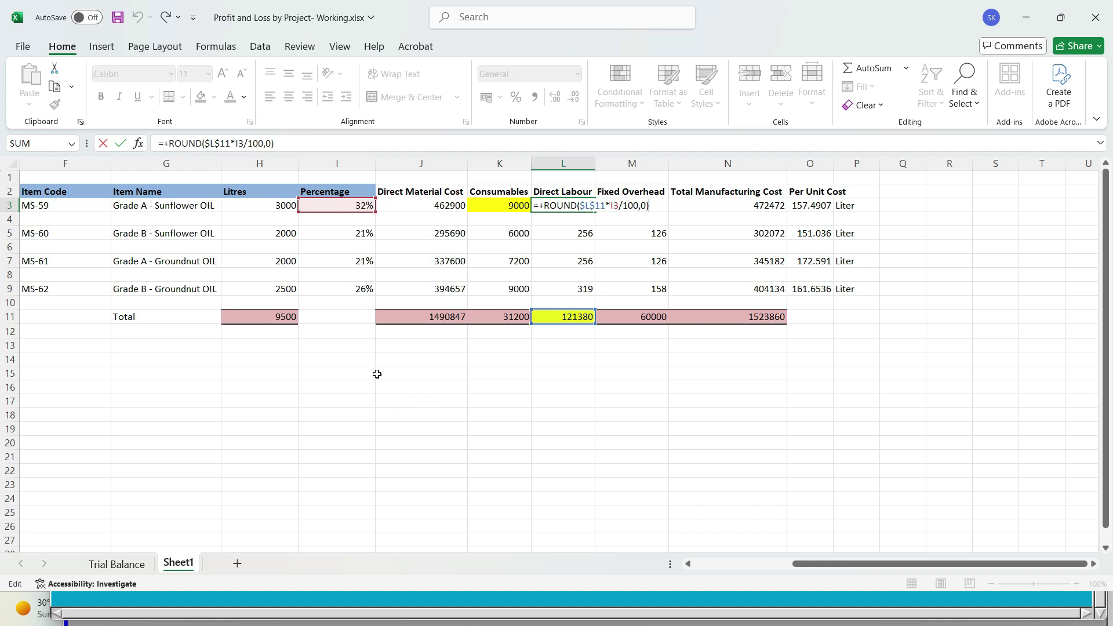
{"action": "left_click", "coordinate": [344, 381]}
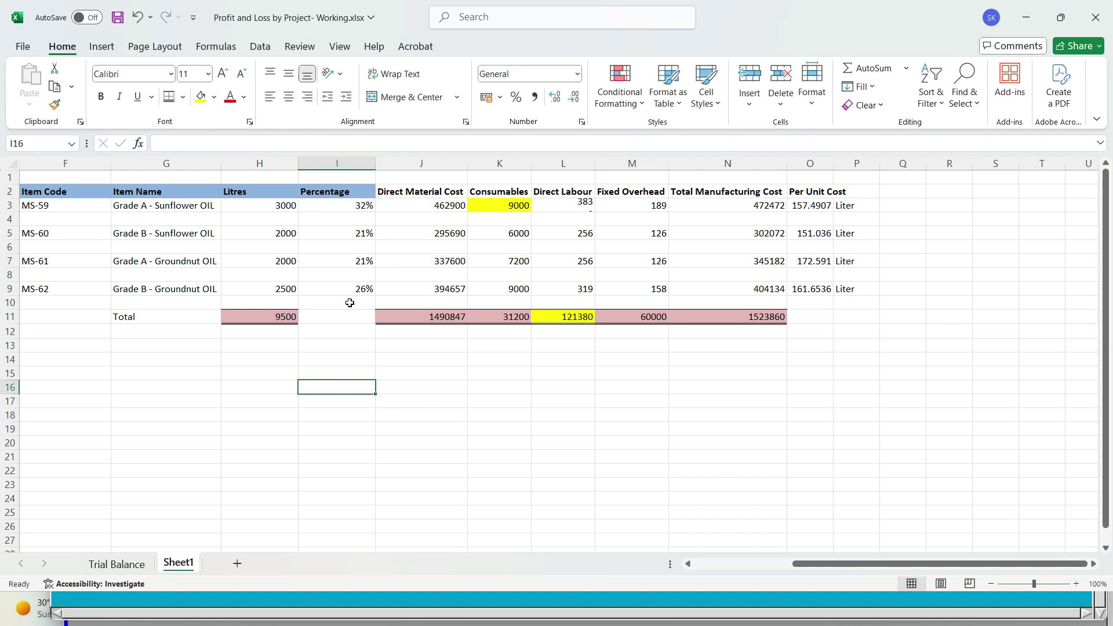
Inspect the percentages in I3 and I5 and the Direct Labour allocation formulas in L5, L7 and L9
{"action": "left_click", "coordinate": [360, 206]}
{"action": "left_click", "coordinate": [358, 237]}
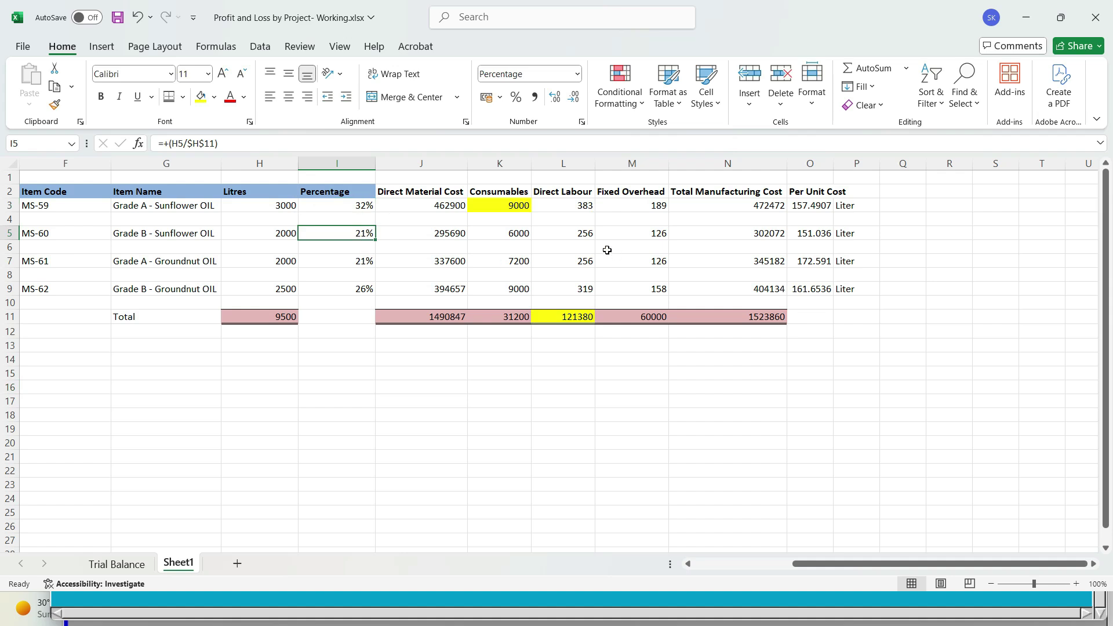
{"action": "left_click", "coordinate": [579, 233]}
{"action": "key", "text": "F2"}
{"action": "left_click", "coordinate": [586, 270]}
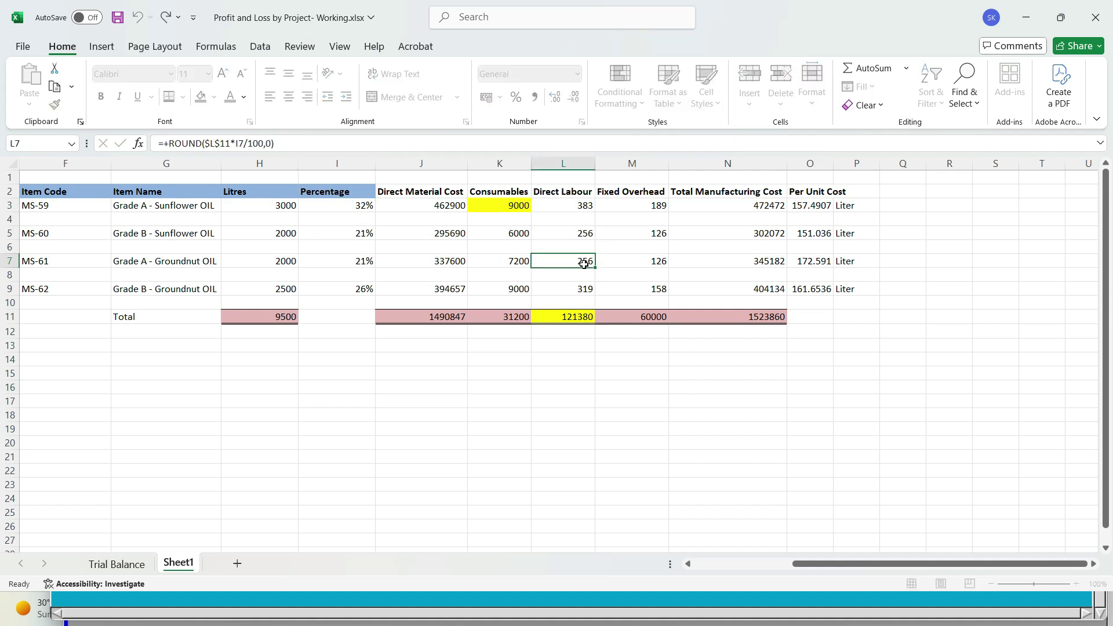
{"action": "key", "text": "F2"}
{"action": "left_click", "coordinate": [583, 383]}
{"action": "left_click", "coordinate": [587, 290]}
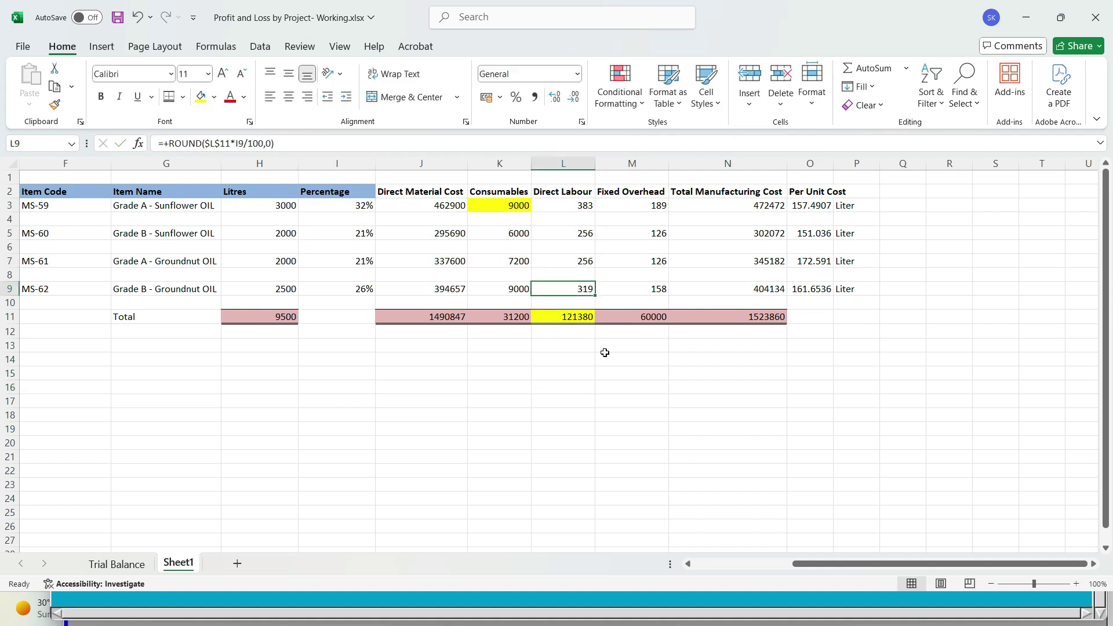
{"action": "key", "text": "F2"}
{"action": "left_click", "coordinate": [598, 415]}
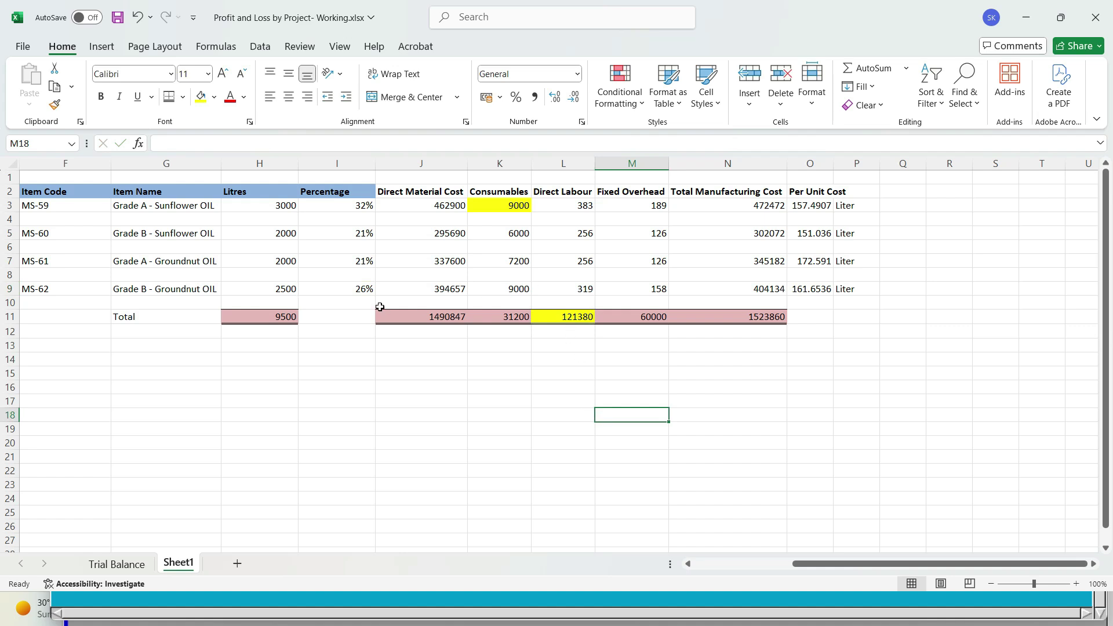
Trace the Fixed Overhead total in M11 to the PivotTable's Factory Rent amount and fill that cell D11 with yellow
{"action": "left_click", "coordinate": [630, 317]}
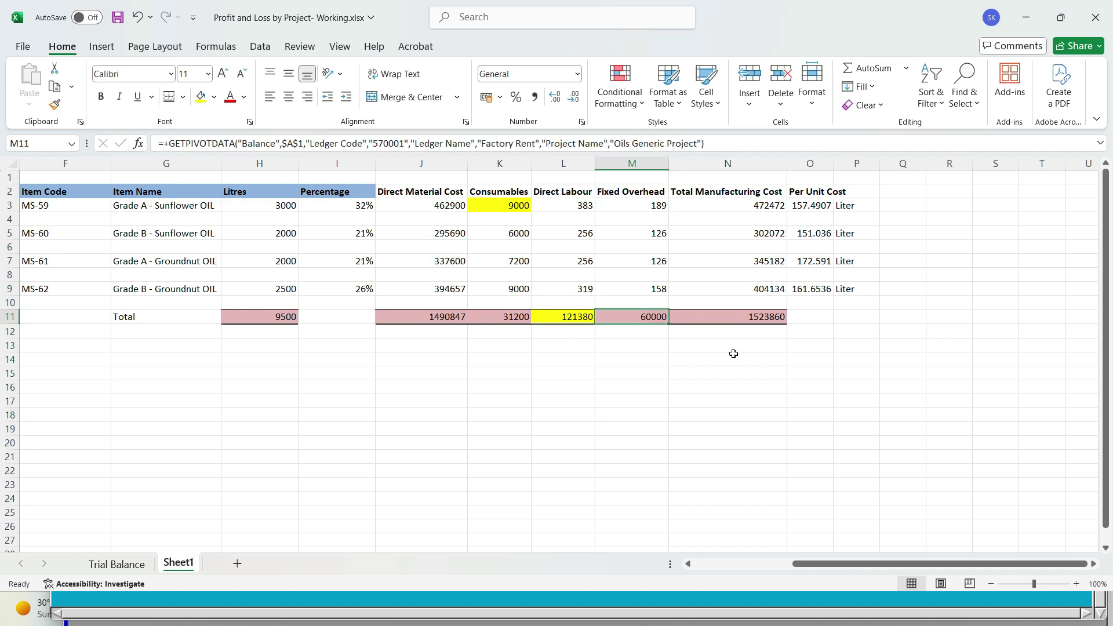
{"action": "key", "text": "Left"}
{"action": "key", "text": "Left"}
{"action": "key", "text": "Left"}
{"action": "key", "text": "Left"}
{"action": "key", "text": "Left"}
{"action": "key", "text": "Left"}
{"action": "key", "text": "Left"}
{"action": "key", "text": "Left"}
{"action": "key", "text": "Left"}
{"action": "key", "text": "Left"}
{"action": "key", "text": "Left"}
{"action": "key", "text": "Left"}
{"action": "key", "text": "Right"}
{"action": "key", "text": "Right"}
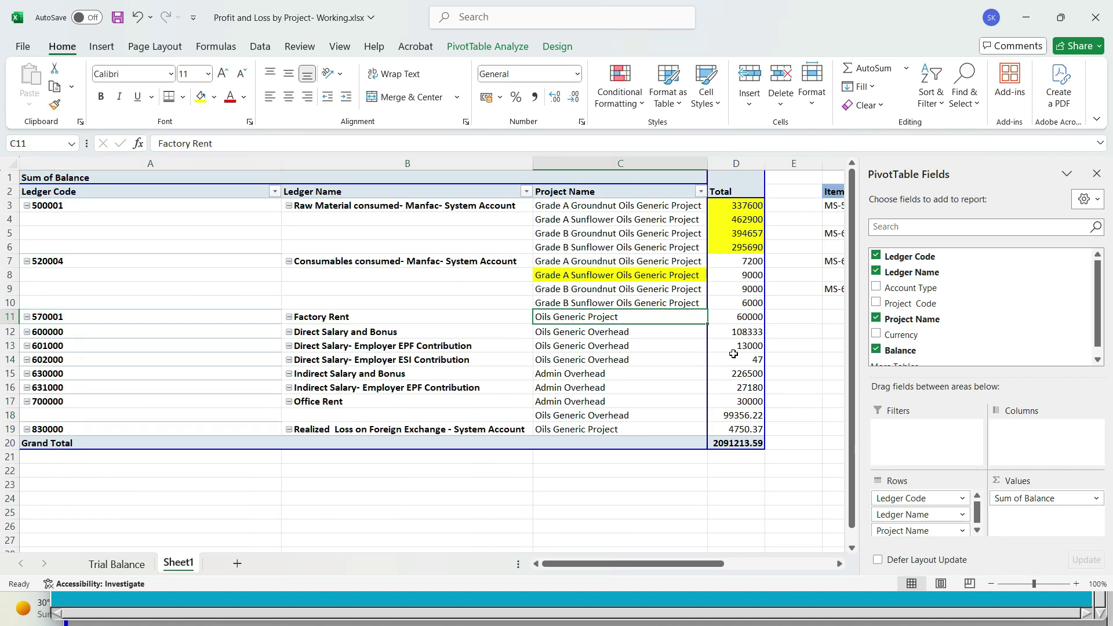
{"action": "key", "text": "Right"}
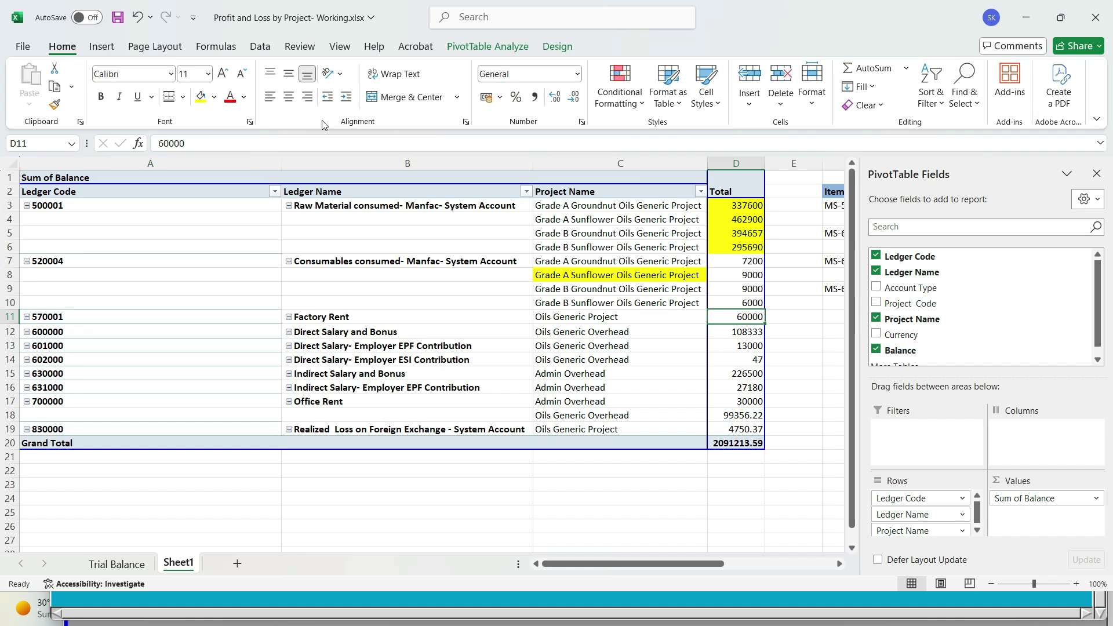
{"action": "left_click", "coordinate": [196, 102]}
Return to the Fixed Overhead total in M11 and save the workbook
{"action": "key", "text": "Right"}
{"action": "key", "text": "Right"}
{"action": "key", "text": "Right"}
{"action": "key", "text": "Right"}
{"action": "key", "text": "Right"}
{"action": "key", "text": "Right"}
{"action": "key", "text": "Right"}
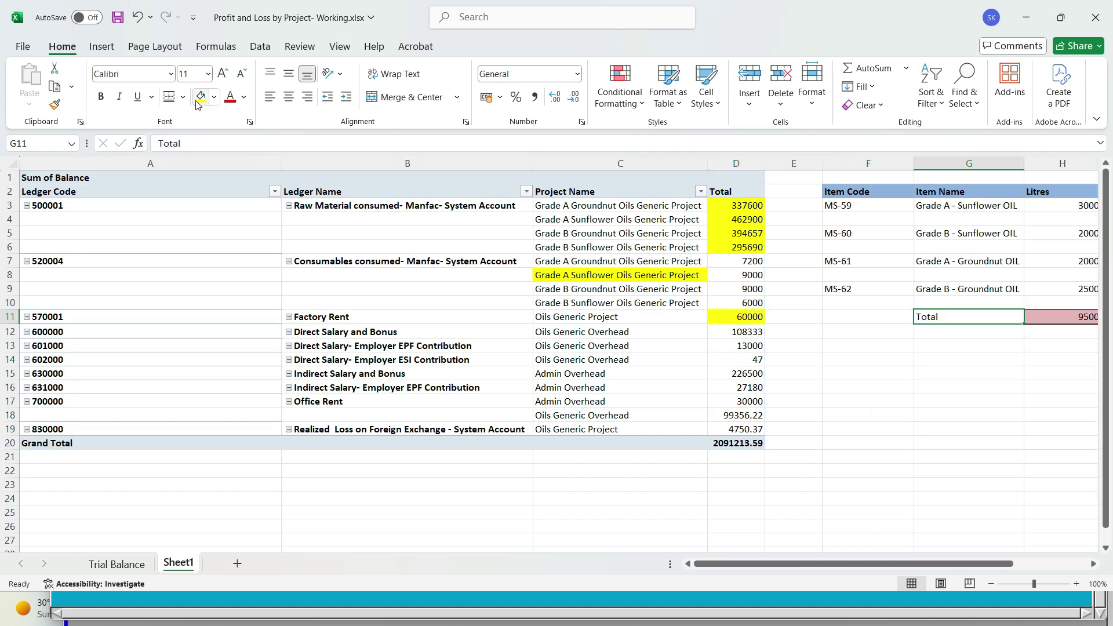
{"action": "key", "text": "Right"}
{"action": "key", "text": "Right"}
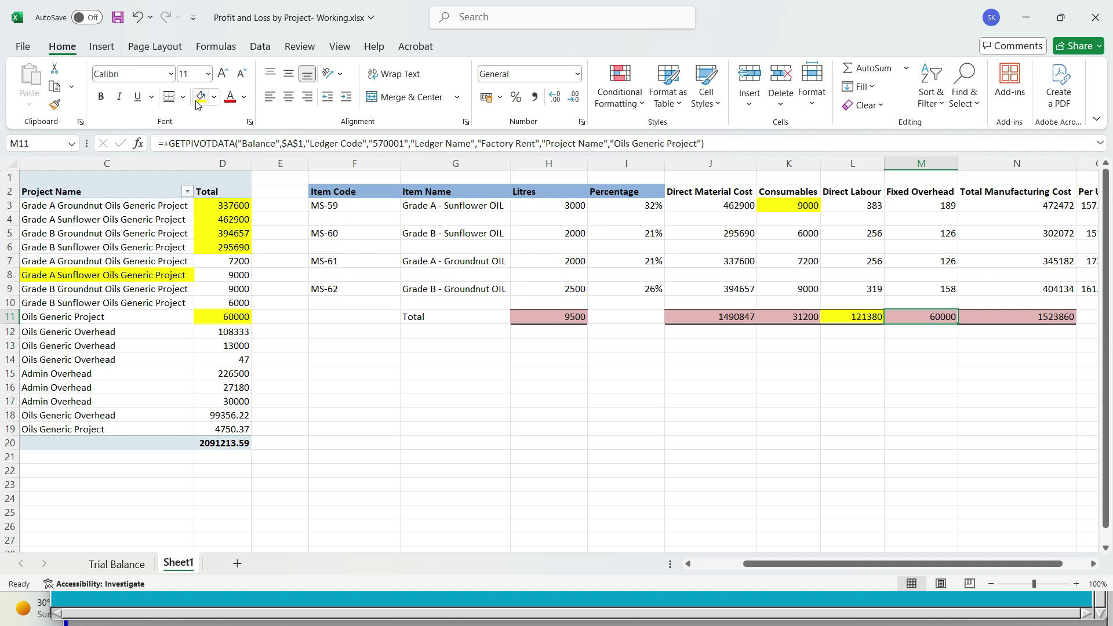
{"action": "key", "text": "ctrl+s"}
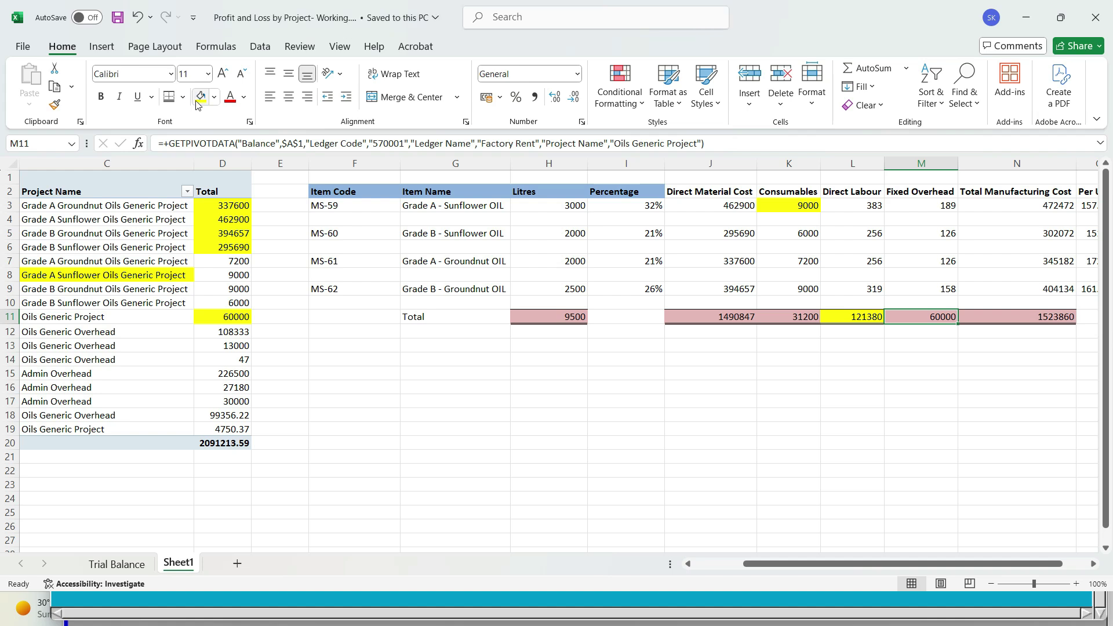
Review the cost table's totals row from Litres in H11 through Total Manufacturing Cost in N11
{"action": "key", "text": "Left"}
{"action": "key", "text": "Left"}
{"action": "key", "text": "Left"}
{"action": "key", "text": "Left"}
{"action": "key", "text": "Left"}
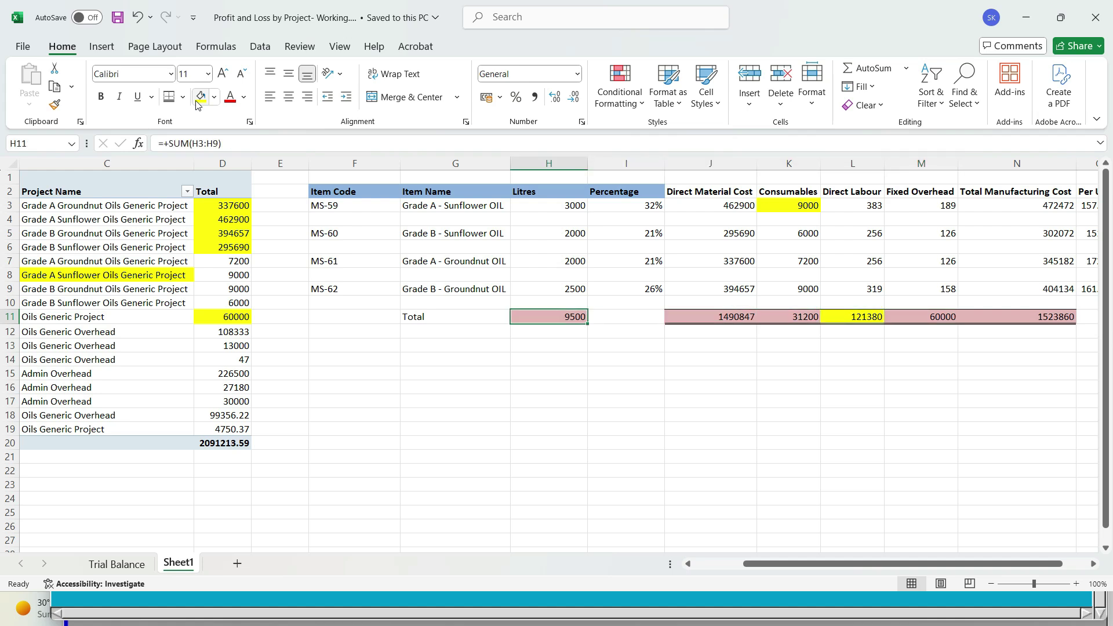
{"action": "key", "text": "Right"}
{"action": "key", "text": "Right"}
{"action": "key", "text": "Right"}
{"action": "key", "text": "Right"}
{"action": "key", "text": "Right"}
{"action": "key", "text": "Right"}
{"action": "key", "text": "Right"}
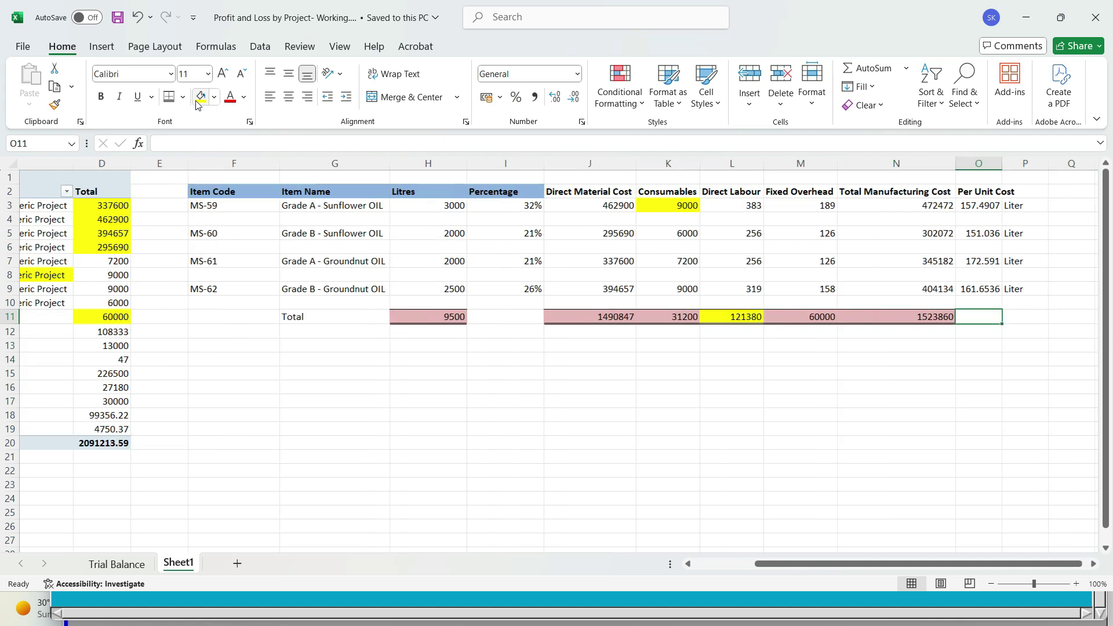
{"action": "key", "text": "Left"}
{"action": "key", "text": "Left"}
{"action": "key", "text": "Left"}
{"action": "key", "text": "Right"}
{"action": "key", "text": "Left"}
{"action": "key", "text": "Left"}
{"action": "key", "text": "Left"}
{"action": "key", "text": "Up"}
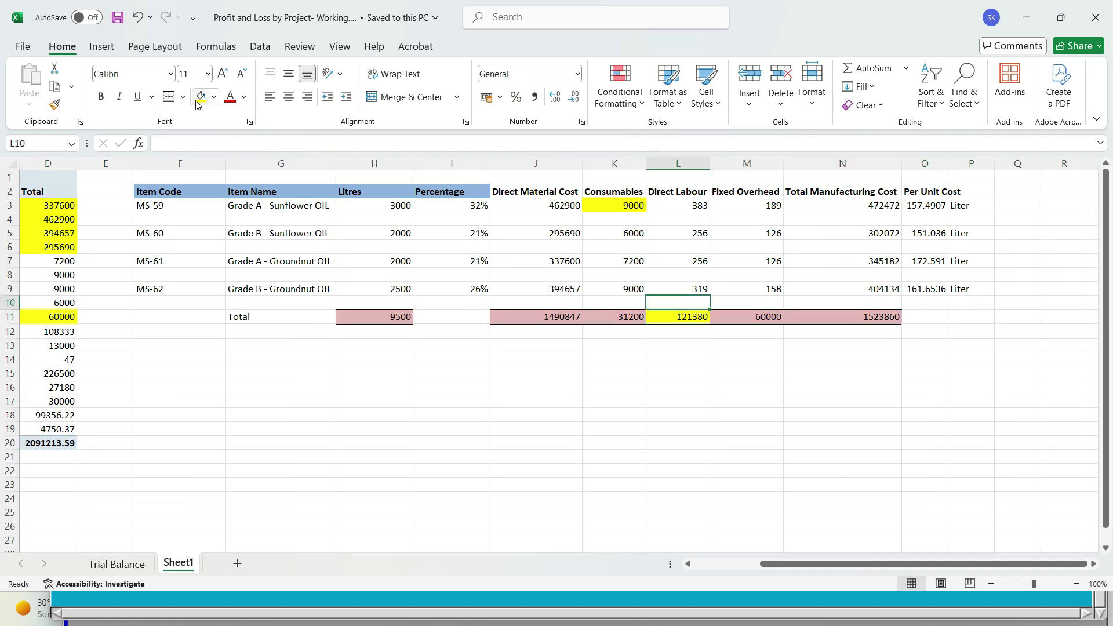
Review the allocation percentages of the oil items in column I, starting from I3
{"action": "key", "text": "Left"}
{"action": "key", "text": "Up"}
{"action": "key", "text": "Up"}
{"action": "key", "text": "Up"}
{"action": "key", "text": "Up"}
{"action": "key", "text": "Up"}
{"action": "key", "text": "Up"}
{"action": "key", "text": "Up"}
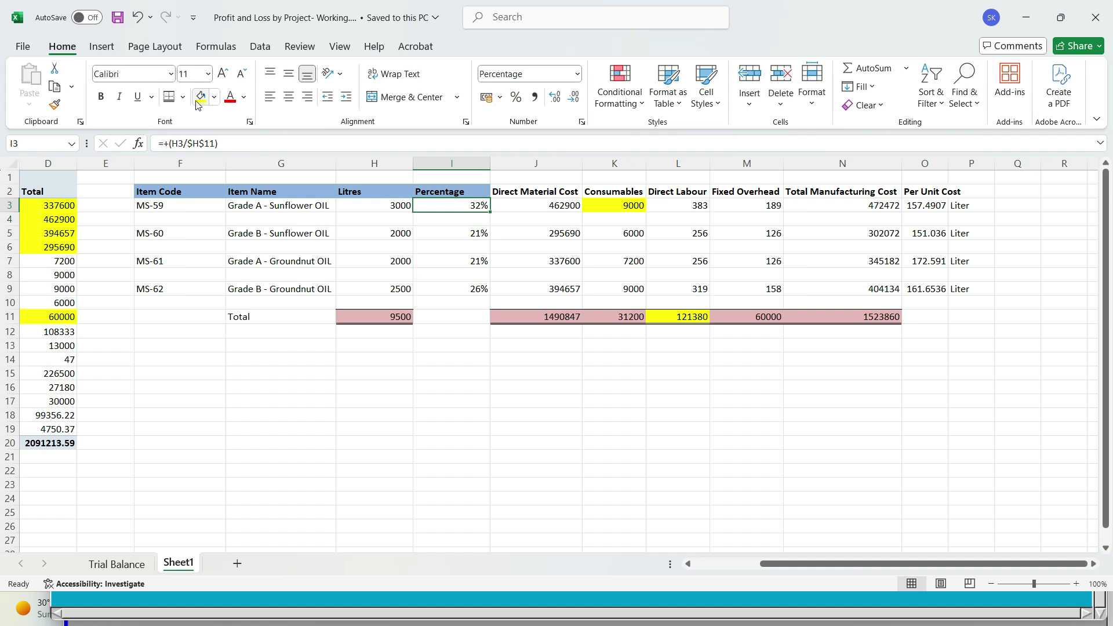
{"action": "key", "text": "Down"}
{"action": "key", "text": "Down"}
{"action": "key", "text": "Down"}
{"action": "key", "text": "Down"}
{"action": "key", "text": "Down"}
{"action": "key", "text": "Down"}
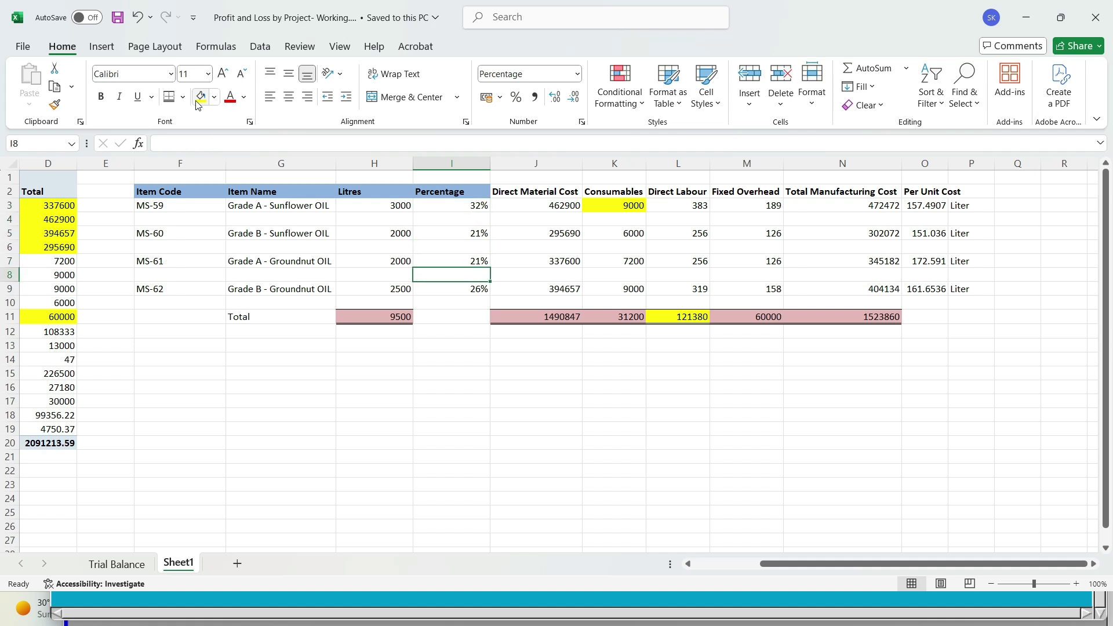
Inspect the Total Manufacturing Cost formulas of the four oil items in column N
{"action": "key", "text": "Right"}
{"action": "key", "text": "Right"}
{"action": "key", "text": "Right"}
{"action": "key", "text": "Right"}
{"action": "key", "text": "Up"}
{"action": "key", "text": "Up"}
{"action": "key", "text": "Up"}
{"action": "key", "text": "Up"}
{"action": "key", "text": "Right"}
{"action": "key", "text": "Up"}
{"action": "key", "text": "Up"}
{"action": "key", "text": "F2"}
{"action": "key", "text": "Return"}
{"action": "key", "text": "Down"}
{"action": "key", "text": "F2"}
{"action": "key", "text": "Return"}
{"action": "key", "text": "Down"}
{"action": "key", "text": "F2"}
{"action": "key", "text": "Return"}
{"action": "key", "text": "Down"}
{"action": "key", "text": "F2"}
{"action": "key", "text": "Return"}
{"action": "key", "text": "Up"}
{"action": "key", "text": "Up"}
{"action": "key", "text": "Up"}
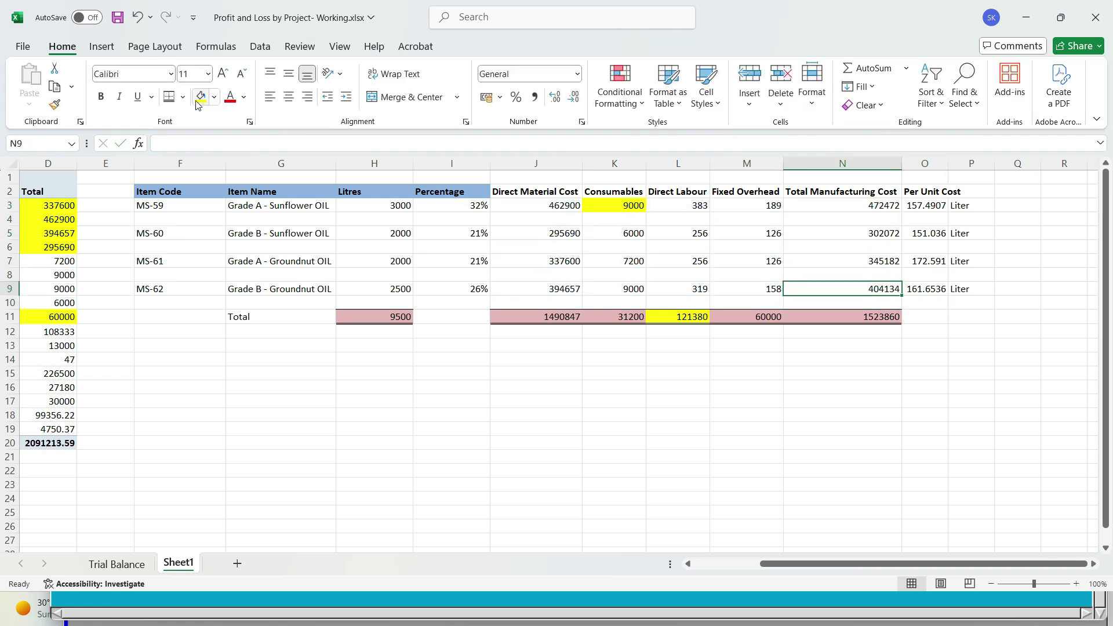
Inspect the Per Unit Cost formula for Grade A - Sunflower OIL in O3 and the cells it references
{"action": "key", "text": "Right"}
{"action": "key", "text": "Up"}
{"action": "key", "text": "Up"}
{"action": "key", "text": "Up"}
{"action": "key", "text": "Up"}
{"action": "key", "text": "F2"}
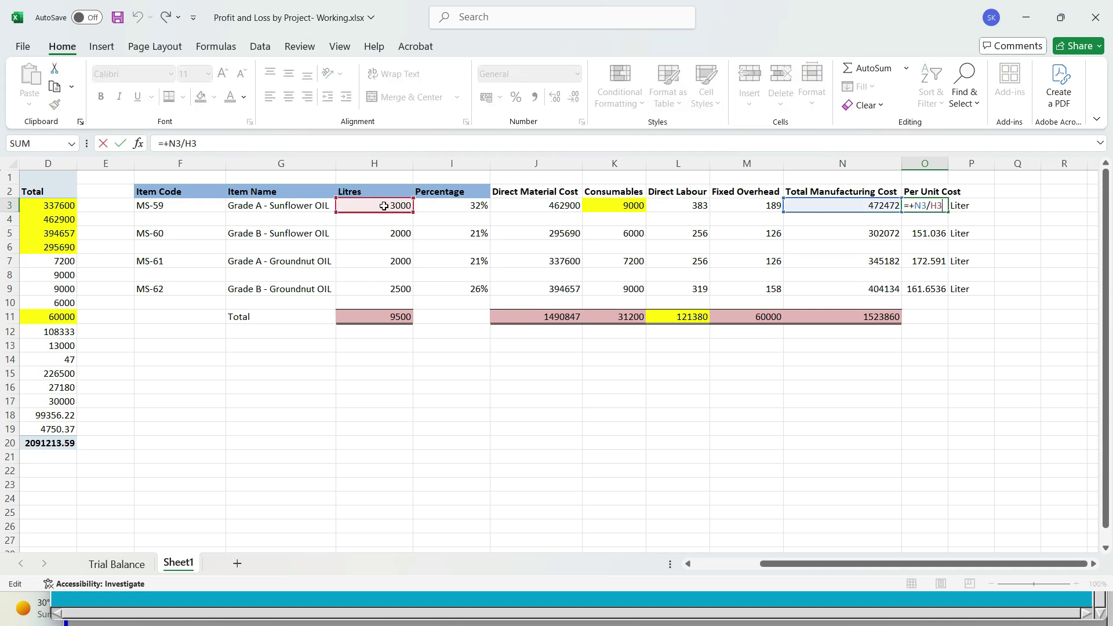
{"action": "left_click", "coordinate": [943, 321]}
Display the Per Unit Cost values in O3:O9 with two decimal places and save the workbook
{"action": "left_click", "coordinate": [925, 206]}
{"action": "left_click_drag", "start_coordinate": [948, 212], "coordinate": [864, 290]}
{"action": "left_click", "coordinate": [573, 97]}
{"action": "left_click", "coordinate": [573, 97]}
{"action": "left_click", "coordinate": [989, 336]}
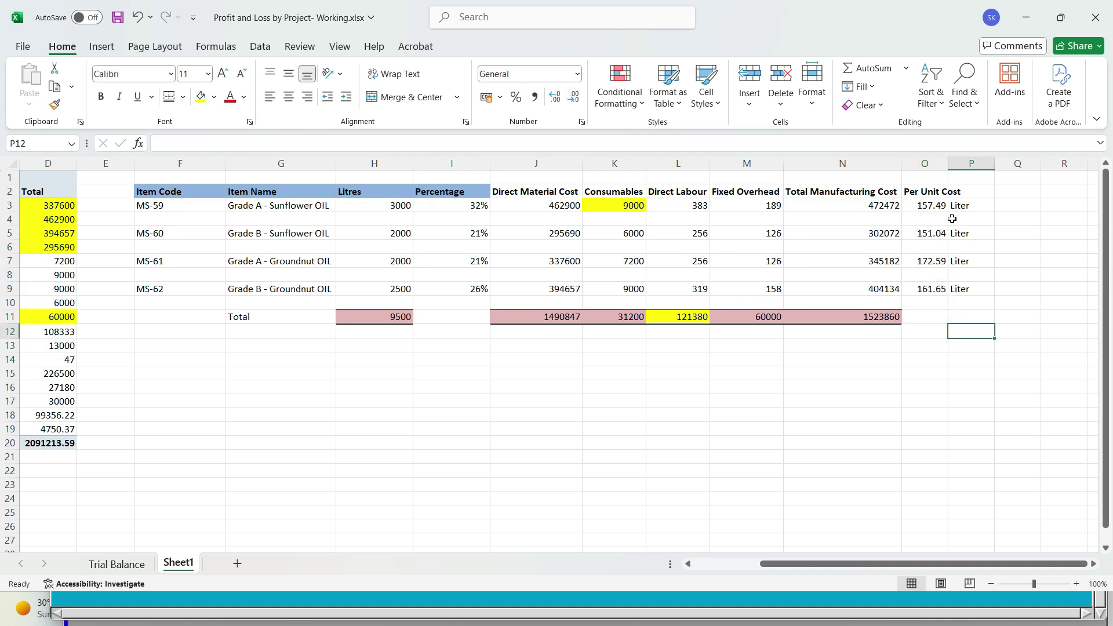
{"action": "key", "text": "ctrl+s"}
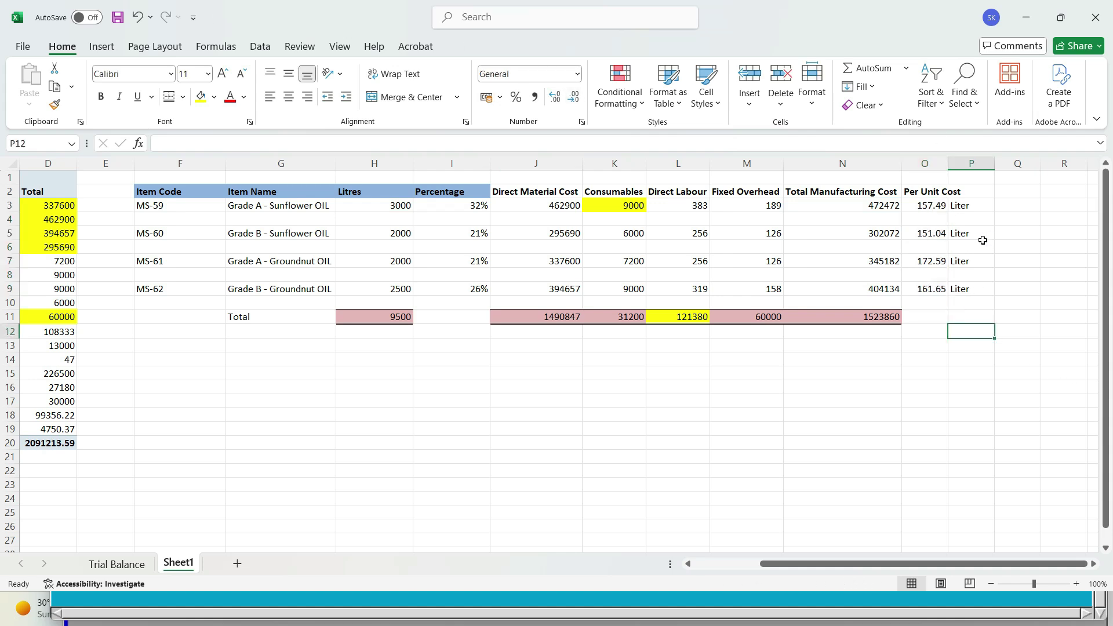
Review the Grade A - Sunflower OIL row from the item name in G3 through the Per Unit Cost in O3
{"action": "left_click", "coordinate": [240, 211]}
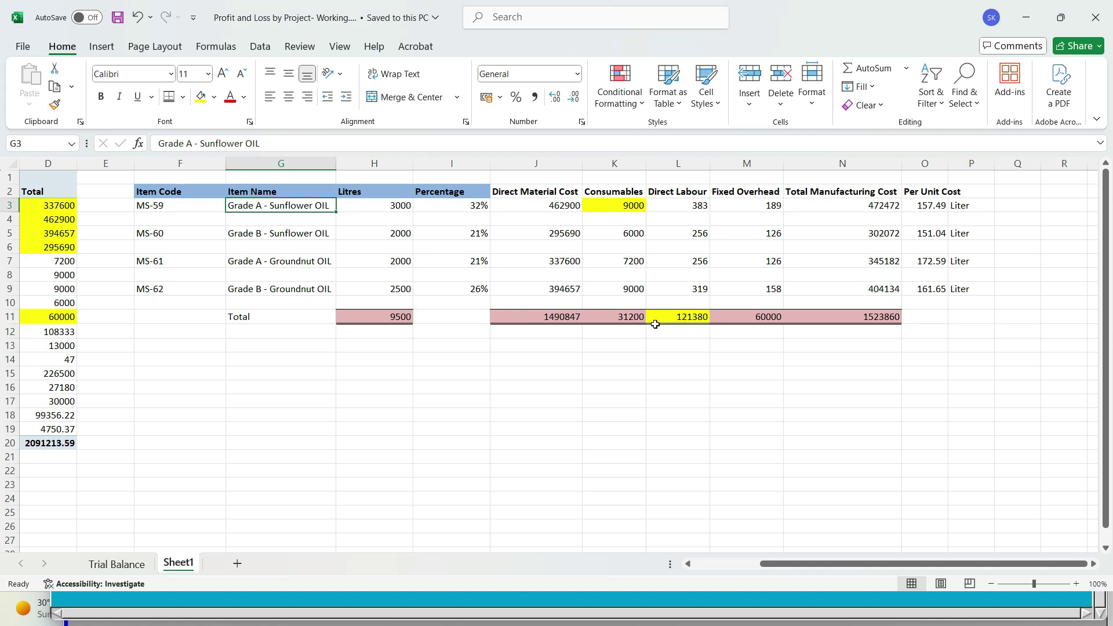
{"action": "key", "text": "Right"}
{"action": "key", "text": "Right"}
{"action": "key", "text": "Right"}
{"action": "key", "text": "Right"}
{"action": "key", "text": "Right"}
{"action": "key", "text": "Right"}
{"action": "key", "text": "Right"}
{"action": "key", "text": "Right"}
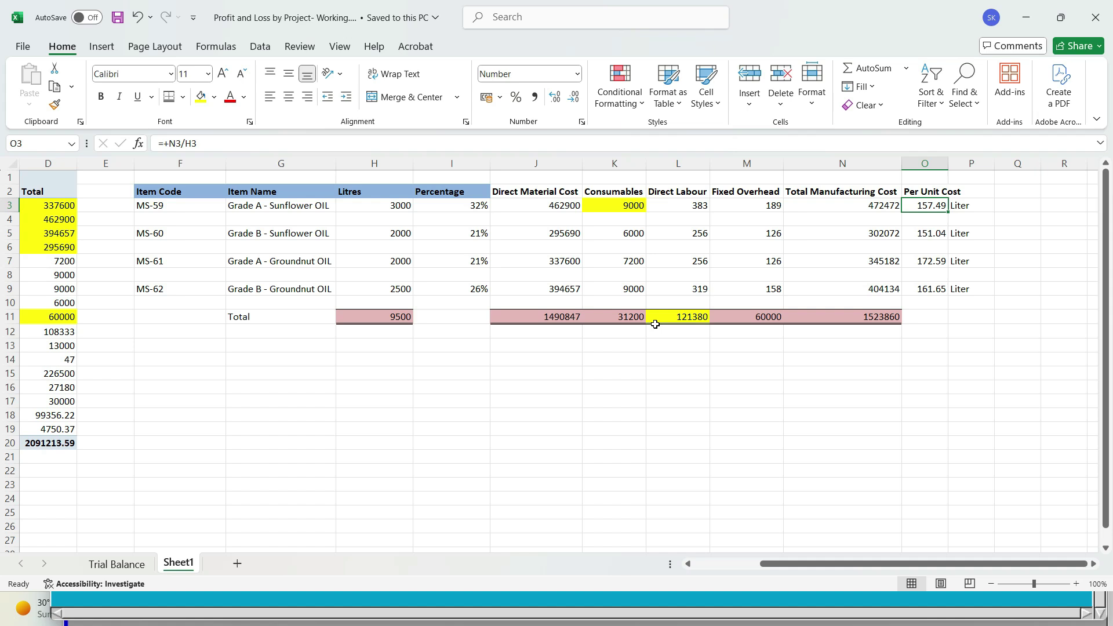
{"action": "key", "text": "Down"}
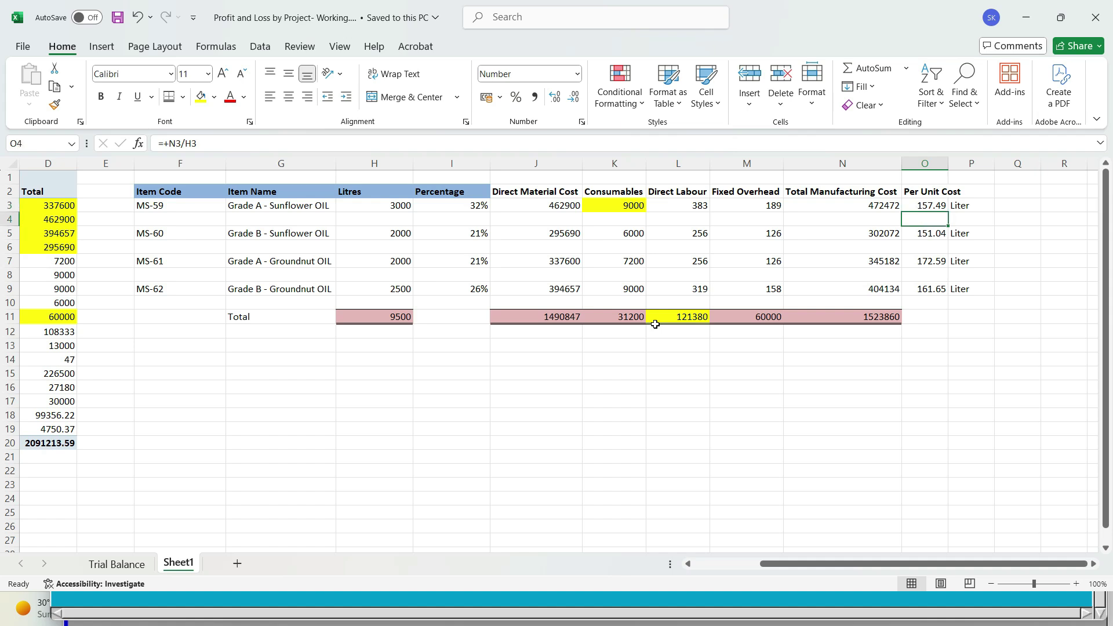
Review the Grade B - Sunflower OIL per-unit cost and the Grade A - Groundnut OIL cost columns in row 7
{"action": "key", "text": "Down"}
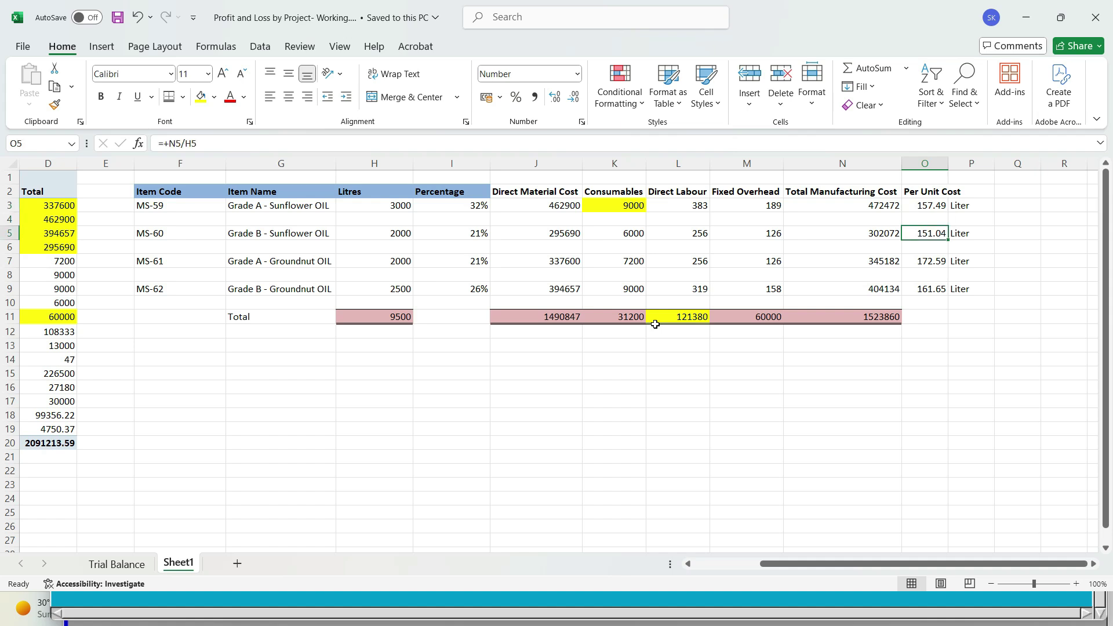
{"action": "key", "text": "Down"}
{"action": "key", "text": "Down"}
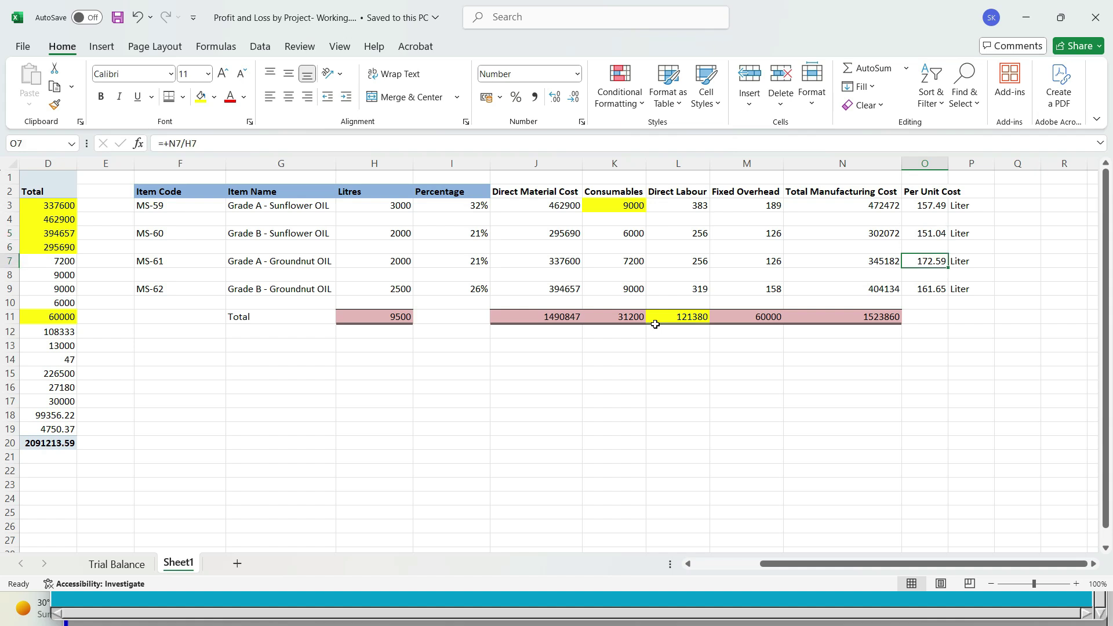
{"action": "key", "text": "Left"}
{"action": "key", "text": "Left"}
{"action": "key", "text": "Left"}
{"action": "key", "text": "Left"}
{"action": "key", "text": "Right"}
{"action": "key", "text": "Right"}
{"action": "key", "text": "Right"}
{"action": "key", "text": "Right"}
Review the Grade B - Groundnut OIL cost columns in row 9 through the Per Unit Cost in O9
{"action": "key", "text": "Down"}
{"action": "key", "text": "Down"}
{"action": "key", "text": "Left"}
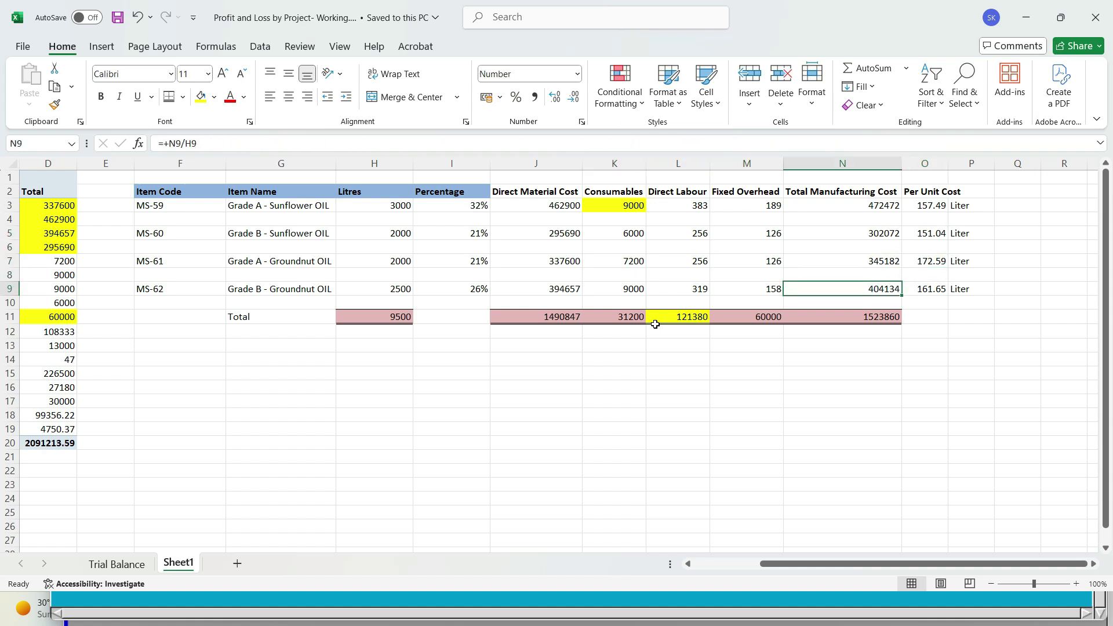
{"action": "key", "text": "Left"}
{"action": "key", "text": "Left"}
{"action": "key", "text": "Left"}
{"action": "key", "text": "Left"}
{"action": "key", "text": "Left"}
{"action": "key", "text": "Right"}
{"action": "key", "text": "Right"}
{"action": "key", "text": "Right"}
{"action": "key", "text": "Right"}
{"action": "key", "text": "Right"}
{"action": "key", "text": "Right"}
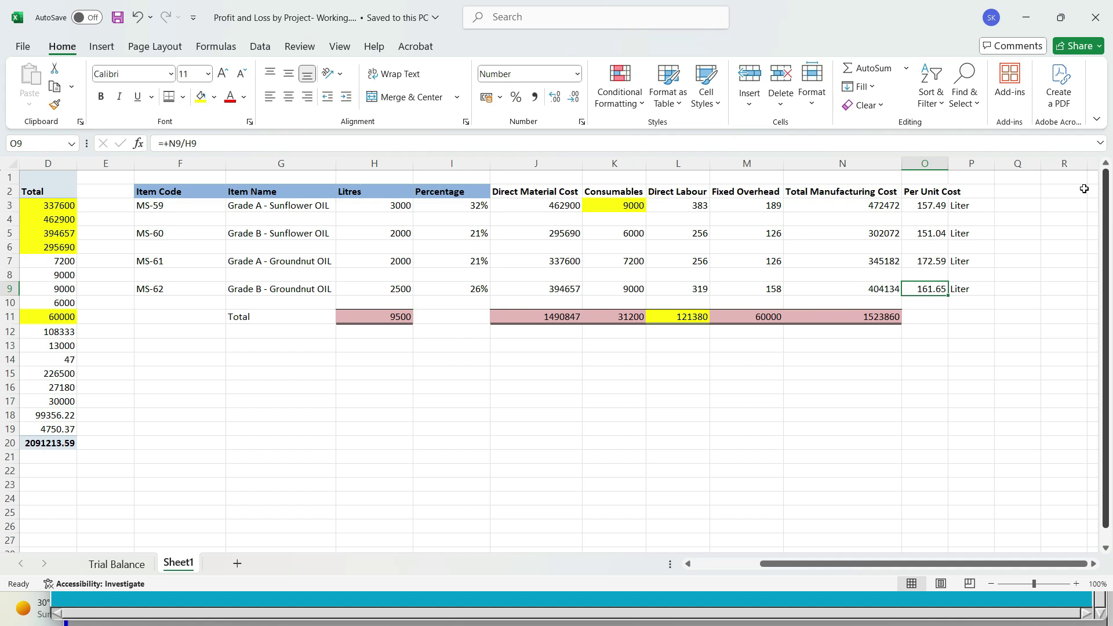
Enter the currency INR in column Q for each of the four oil items, in Q3, Q5, Q7 and Q9, and save the workbook
{"action": "left_click", "coordinate": [1013, 205]}
{"action": "type", "text": "INR"}
{"action": "key", "text": "Return"}
{"action": "key", "text": "Up"}
{"action": "key", "text": "ctrl+c"}
{"action": "key", "text": "Down"}
{"action": "key", "text": "Down"}
{"action": "key", "text": "ctrl+v"}
{"action": "key", "text": "Down"}
{"action": "key", "text": "Down"}
{"action": "key", "text": "ctrl+v"}
{"action": "key", "text": "Down"}
{"action": "key", "text": "Down"}
{"action": "key", "text": "ctrl+v"}
{"action": "key", "text": "ctrl+s"}
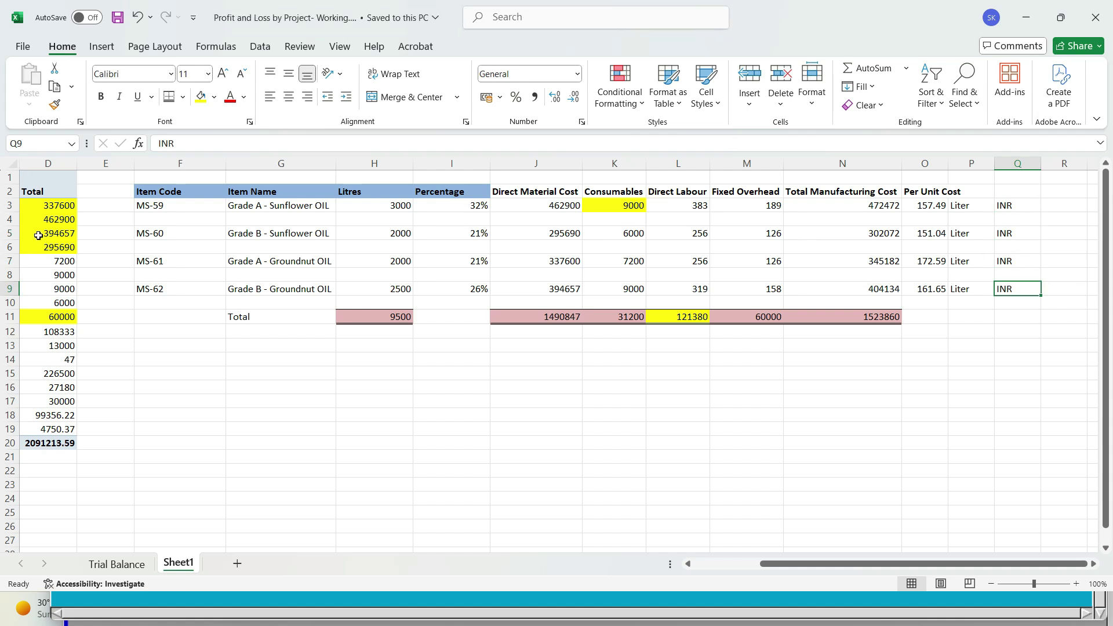
Save a copy of the workbook in the Demo2 folder as "April May 2024 Manufacturing Cost working"
{"action": "left_click", "coordinate": [23, 46]}
{"action": "left_click", "coordinate": [45, 238]}
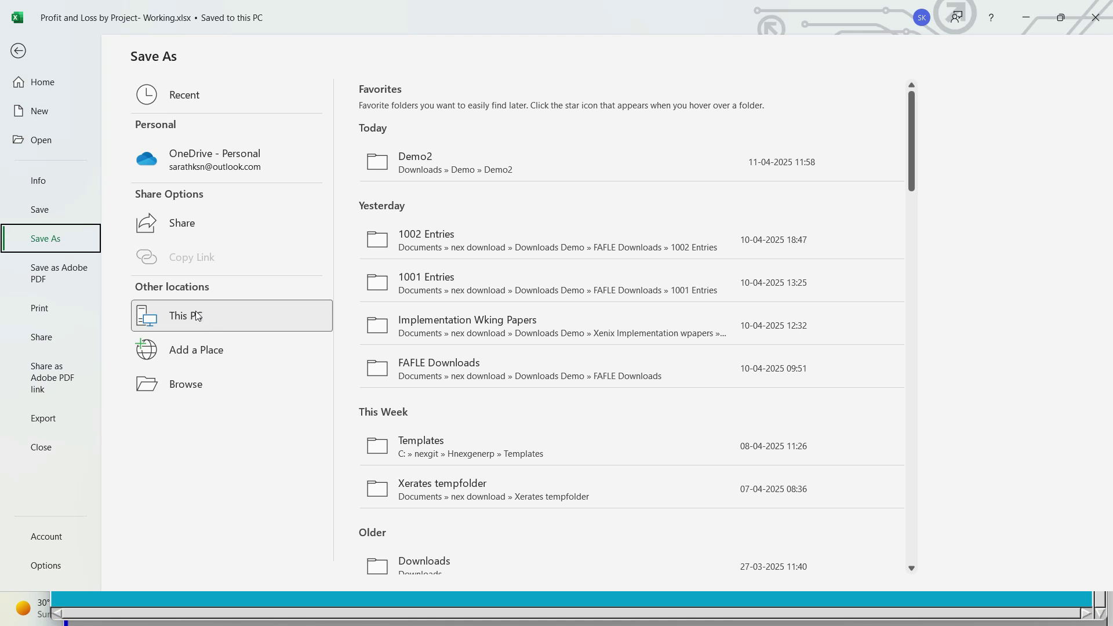
{"action": "left_click", "coordinate": [418, 162]}
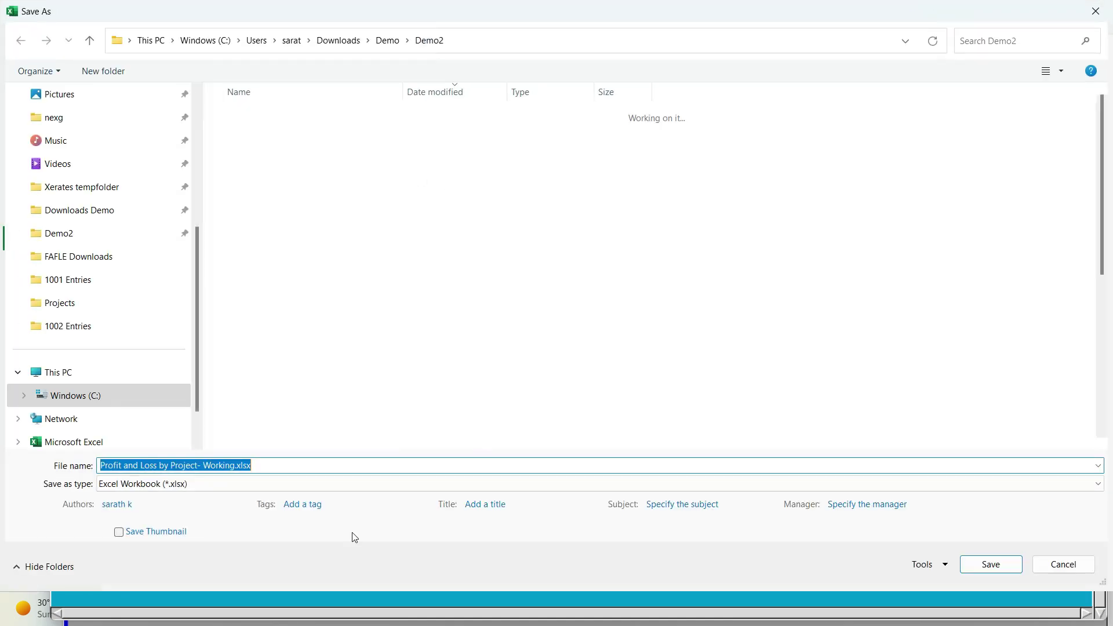
{"action": "type", "text": "April "}
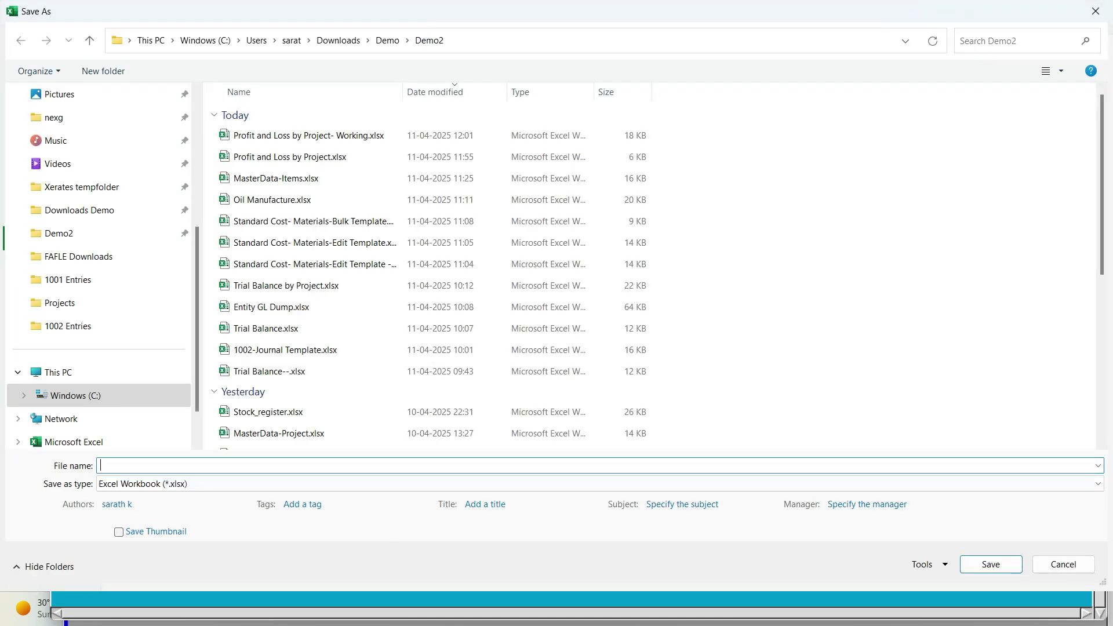
{"action": "type", "text": "May 2024 Manufacturing Cost workin"}
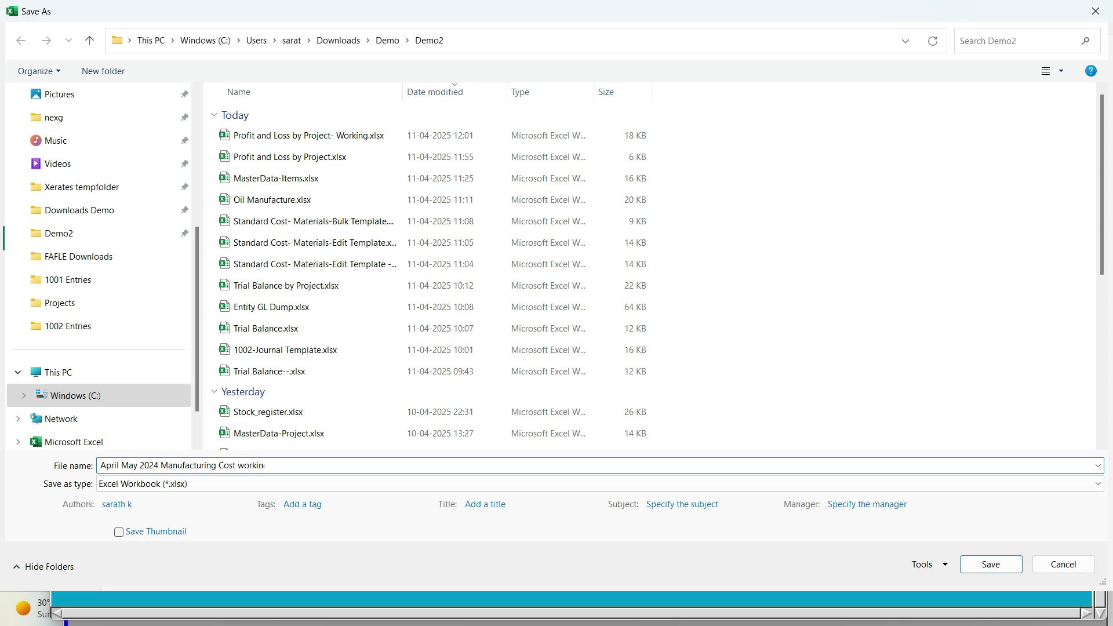
{"action": "type", "text": "g"}
{"action": "key", "text": "Return"}
{"action": "left_click", "coordinate": [366, 428]}
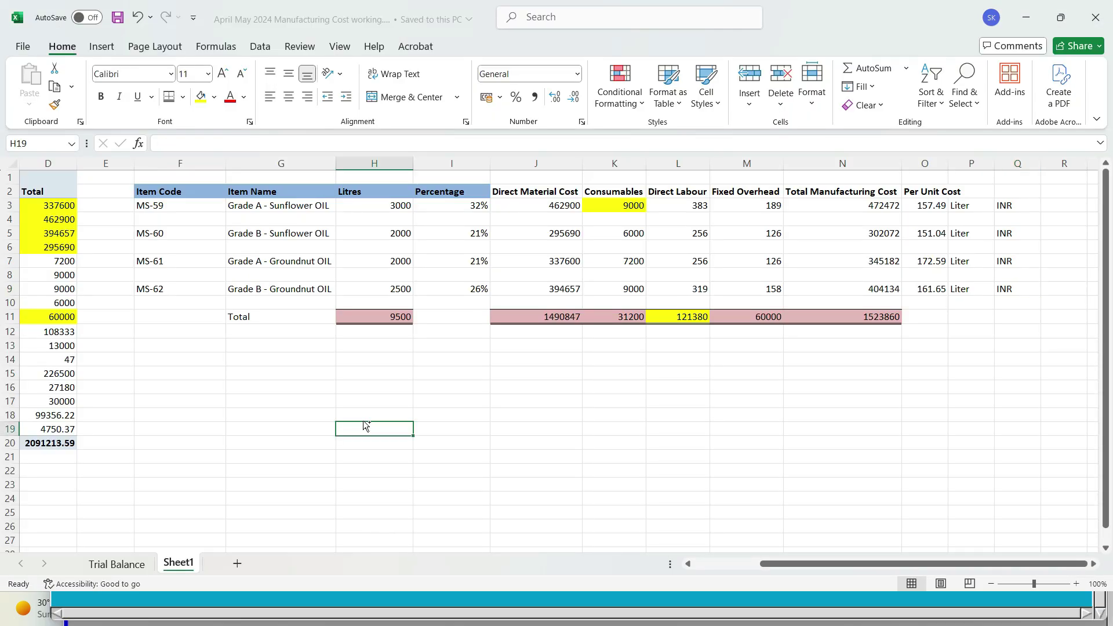
Switch to AIS and open the form for adding a new material standard cost from the Stnd Cost- Material master data
{"action": "key", "text": "alt+Tab"}
{"action": "key", "text": "Down"}
{"action": "key", "text": "Right"}
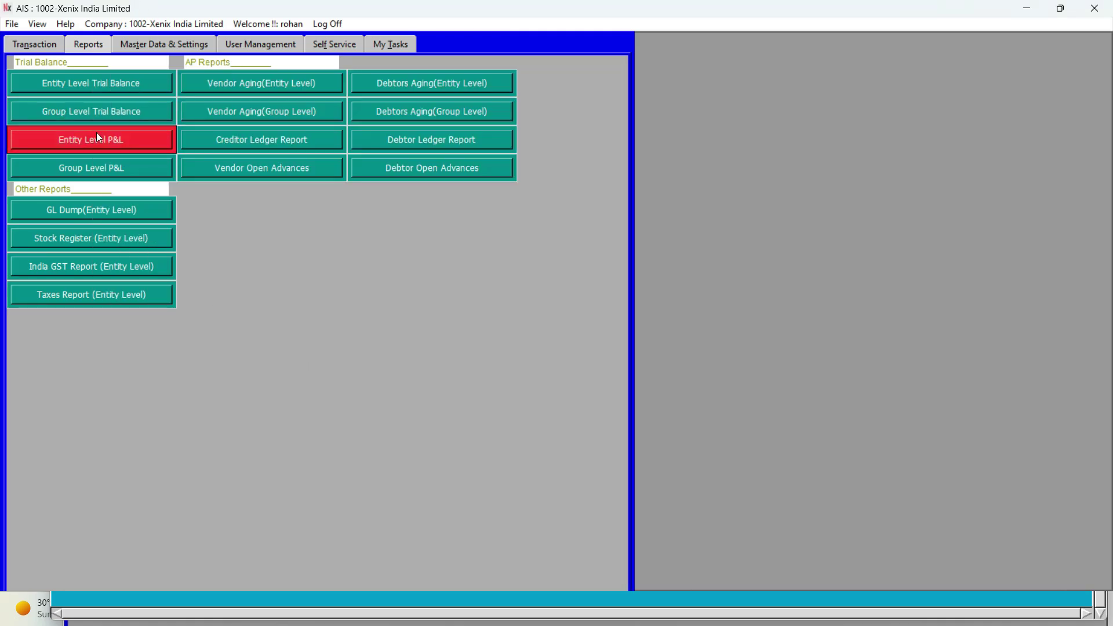
{"action": "left_click", "coordinate": [30, 41]}
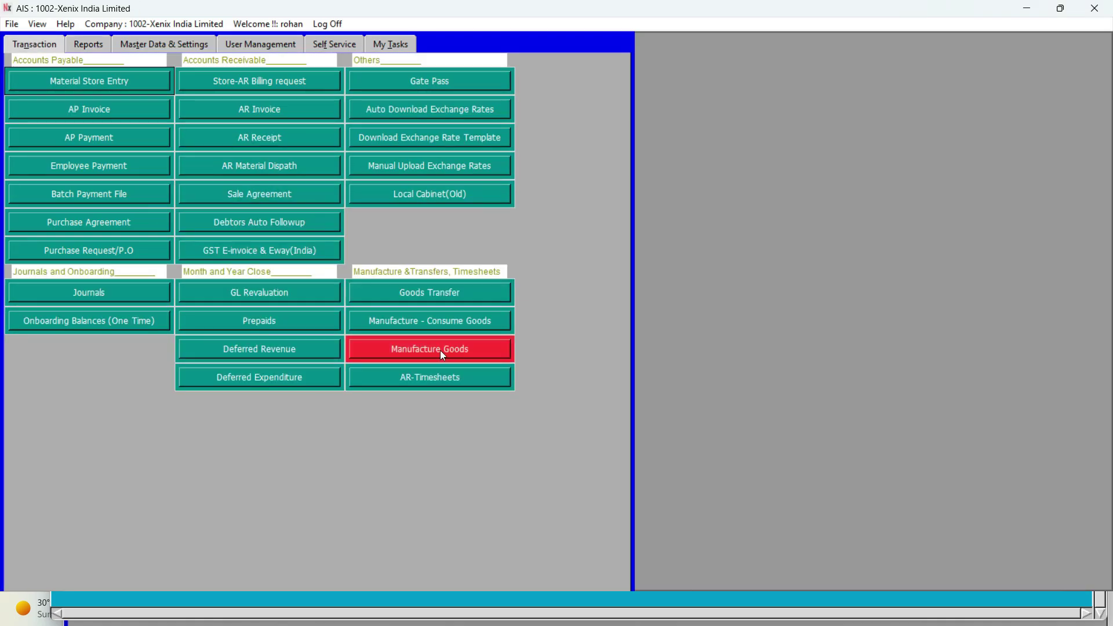
{"action": "left_click", "coordinate": [89, 46]}
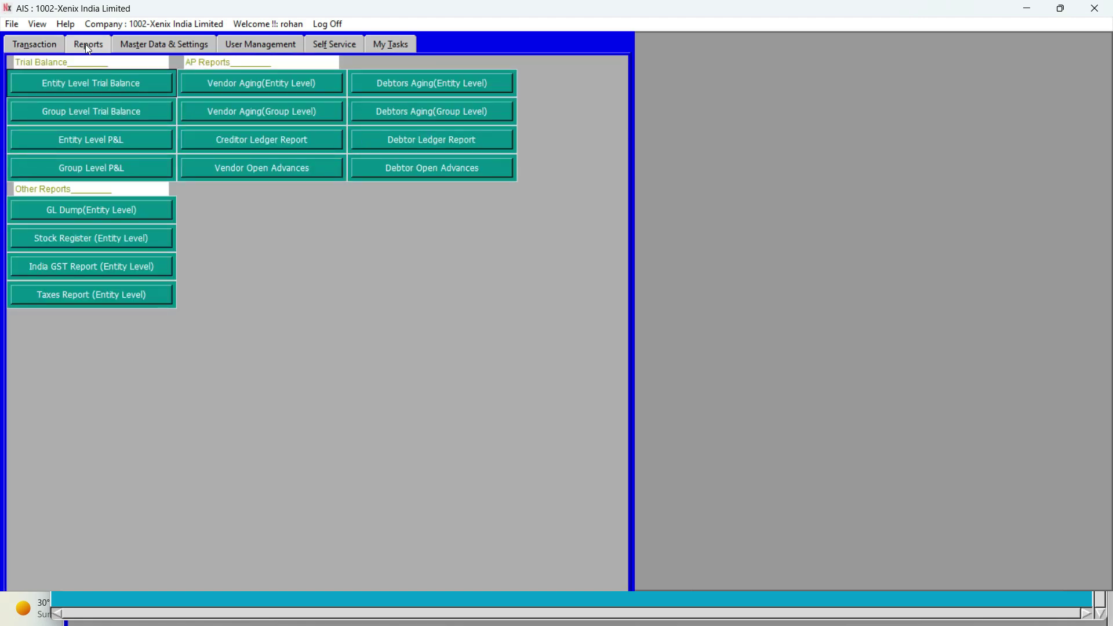
{"action": "left_click", "coordinate": [141, 46]}
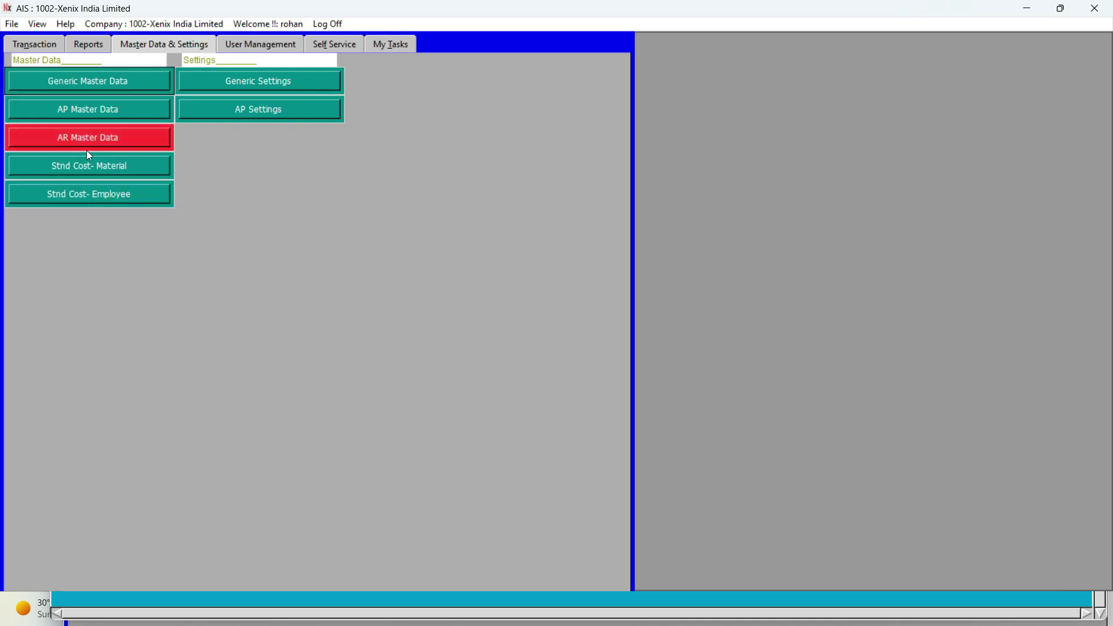
{"action": "left_click", "coordinate": [66, 171]}
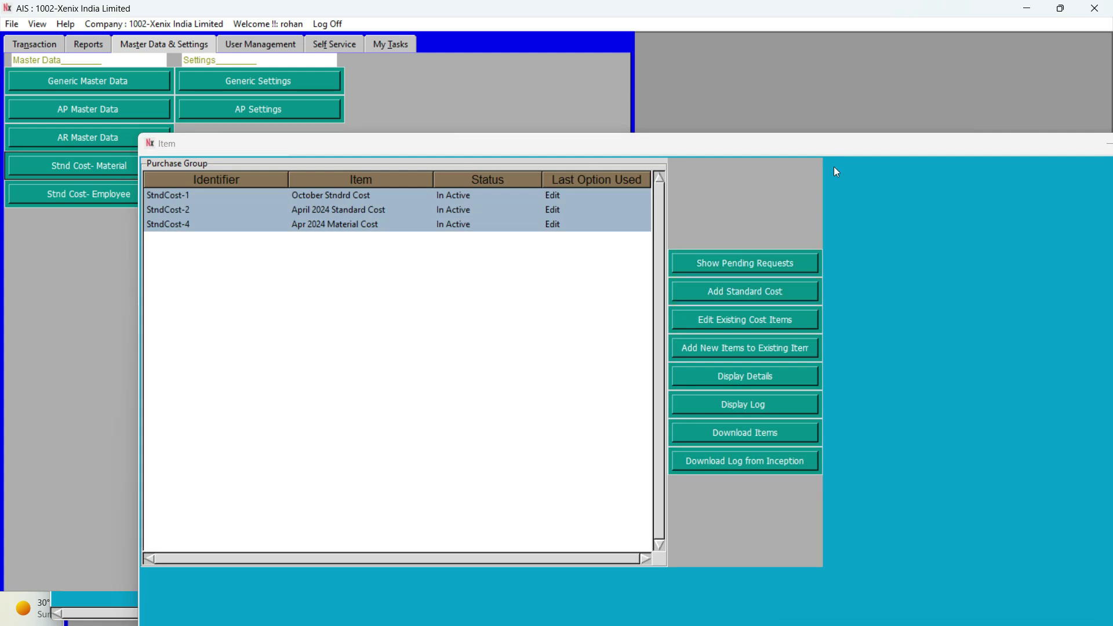
{"action": "double_click", "coordinate": [832, 145]}
{"action": "left_click", "coordinate": [582, 158]}
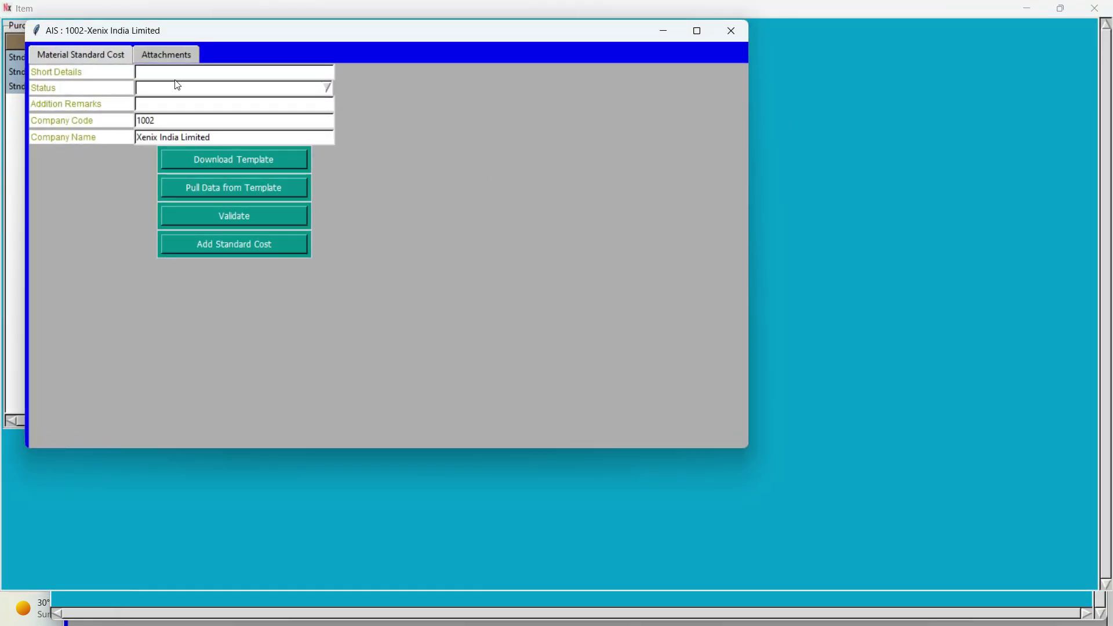
Set the standard cost's Short Details to "April May 24 WIP Cost" and its Status to Active
{"action": "left_click", "coordinate": [177, 78]}
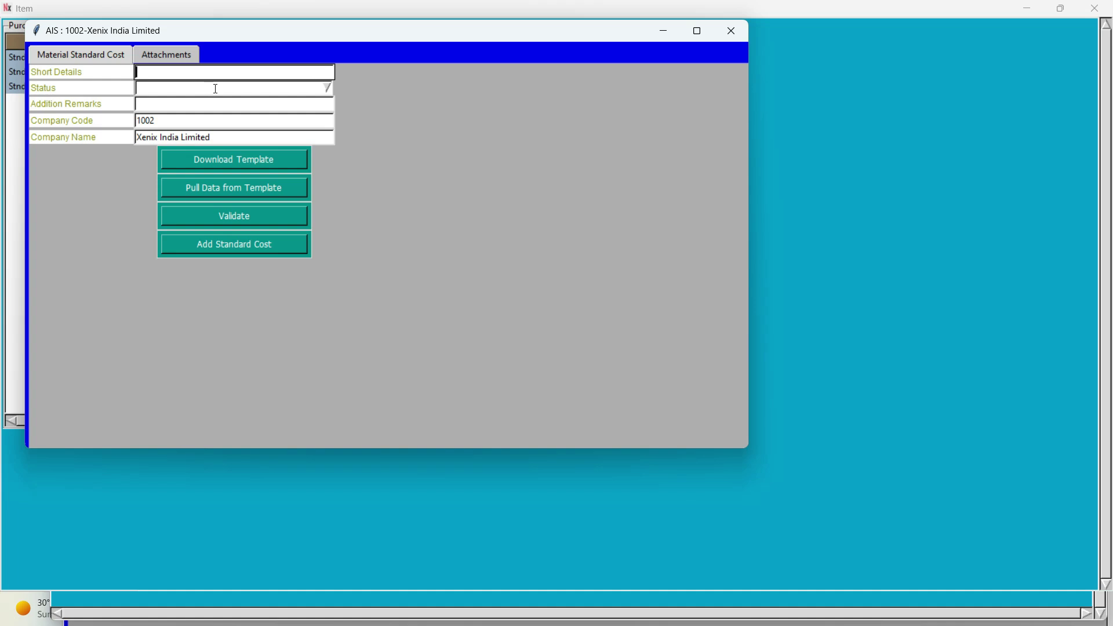
{"action": "type", "text": "April May 24 WIP Cost"}
{"action": "left_click", "coordinate": [216, 89]}
{"action": "key", "text": "Return"}
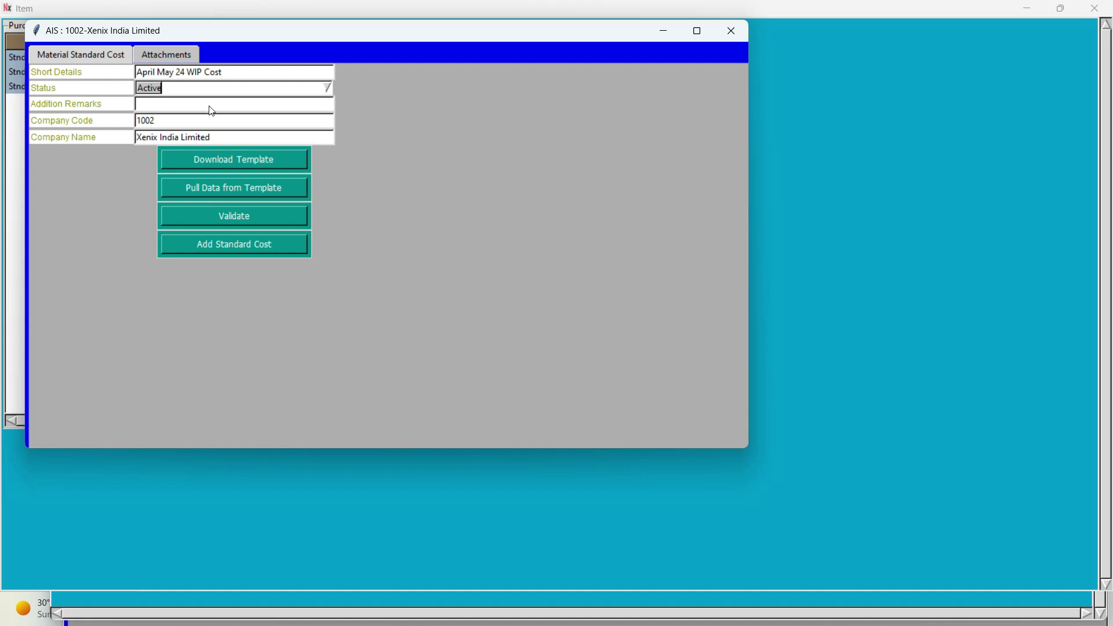
{"action": "left_click", "coordinate": [184, 104]}
Download the material standard cost template, replacing the existing Standard Cost- Materials-Bulk Template.xlsx
{"action": "left_click", "coordinate": [267, 166]}
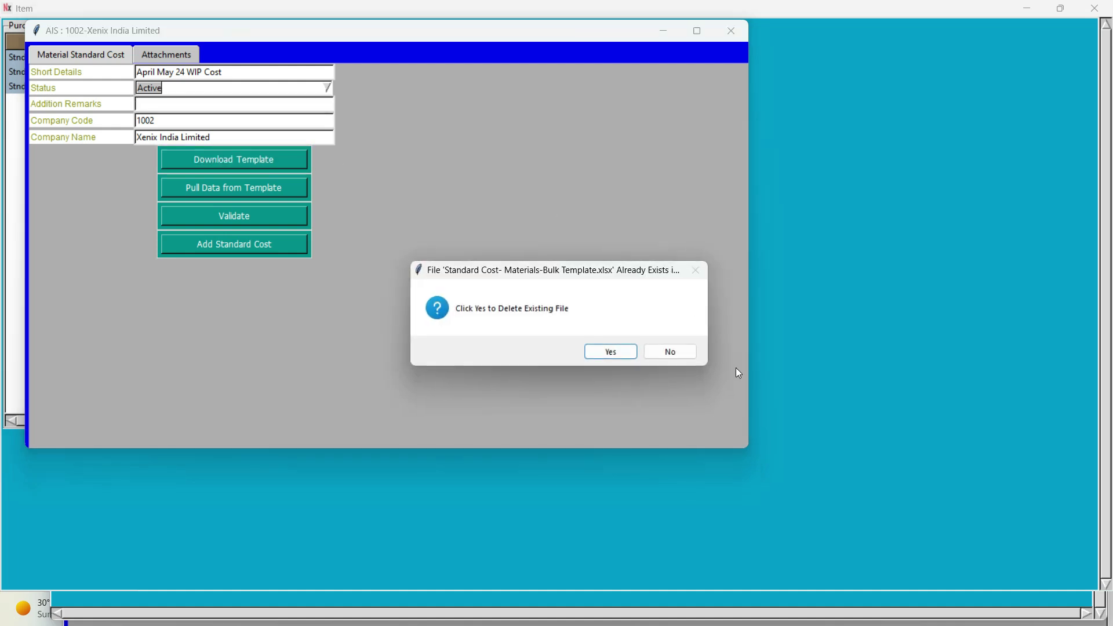
{"action": "left_click", "coordinate": [616, 352]}
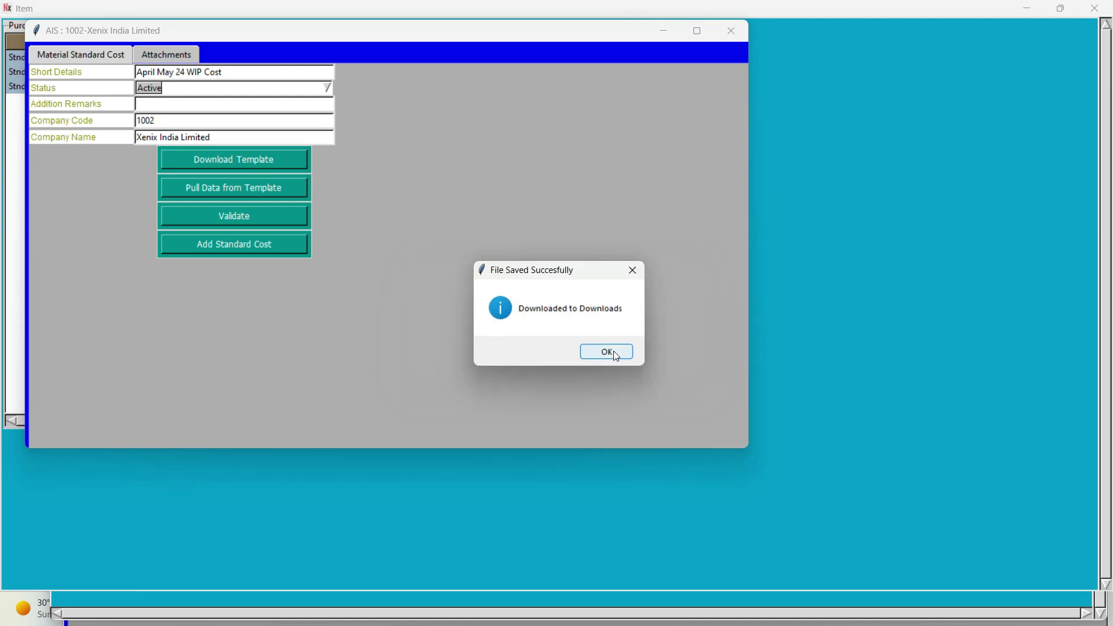
{"action": "left_click", "coordinate": [604, 350]}
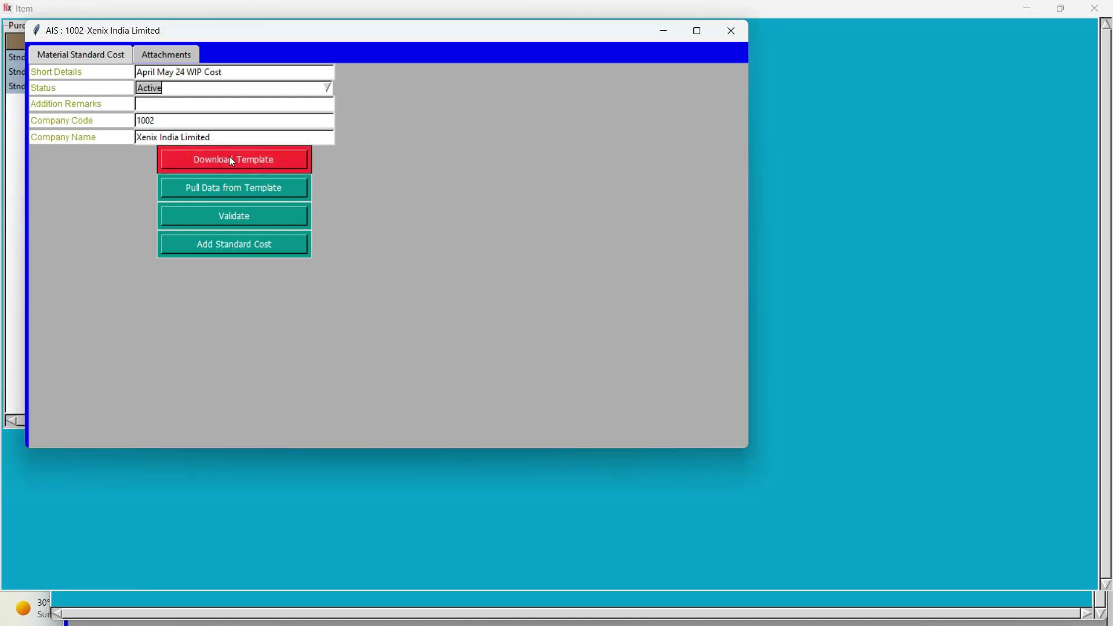
Switch to the Demo2 folder in File Explorer and open Standard Cost- Materials-Bulk Template.xlsx
{"action": "key", "text": "alt+Tab"}
{"action": "key", "text": "Tab"}
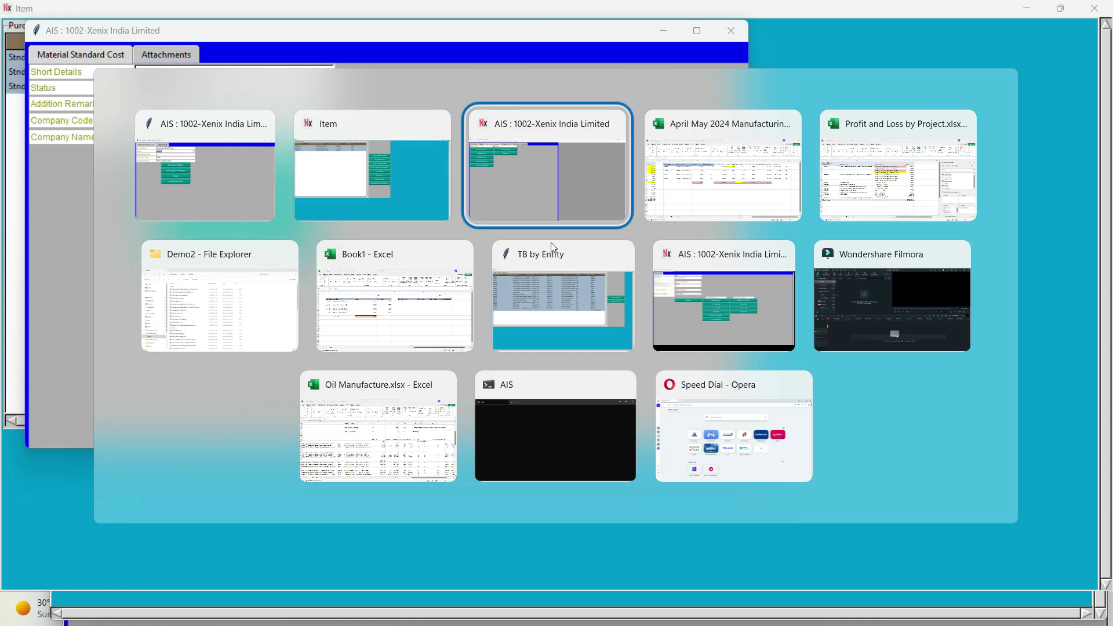
{"action": "key", "text": "Left"}
{"action": "key", "text": "Left"}
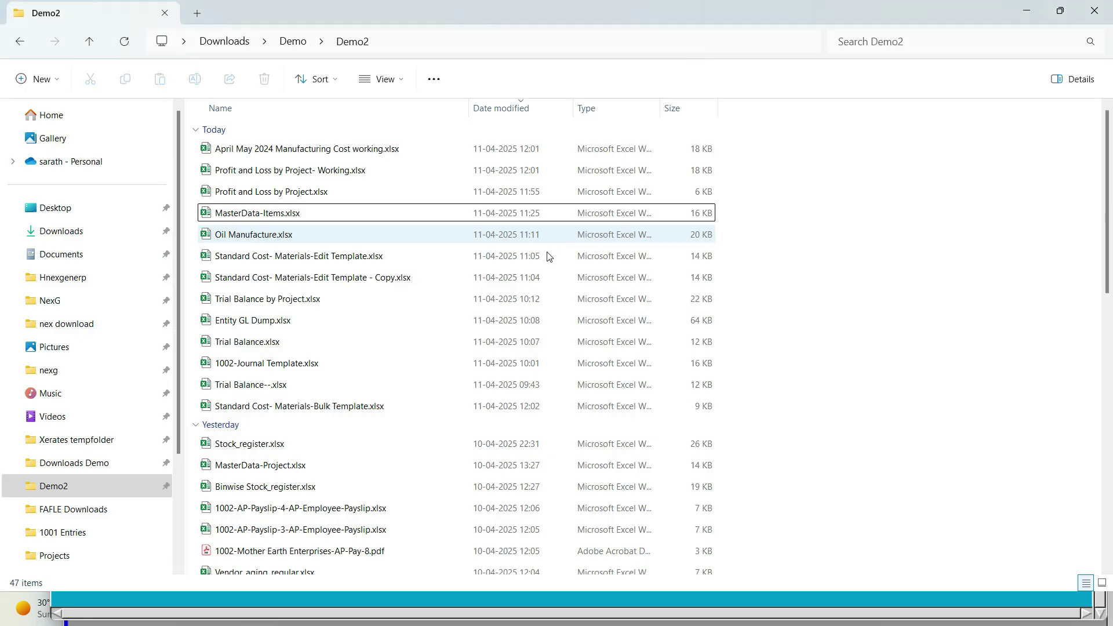
{"action": "left_click", "coordinate": [60, 488]}
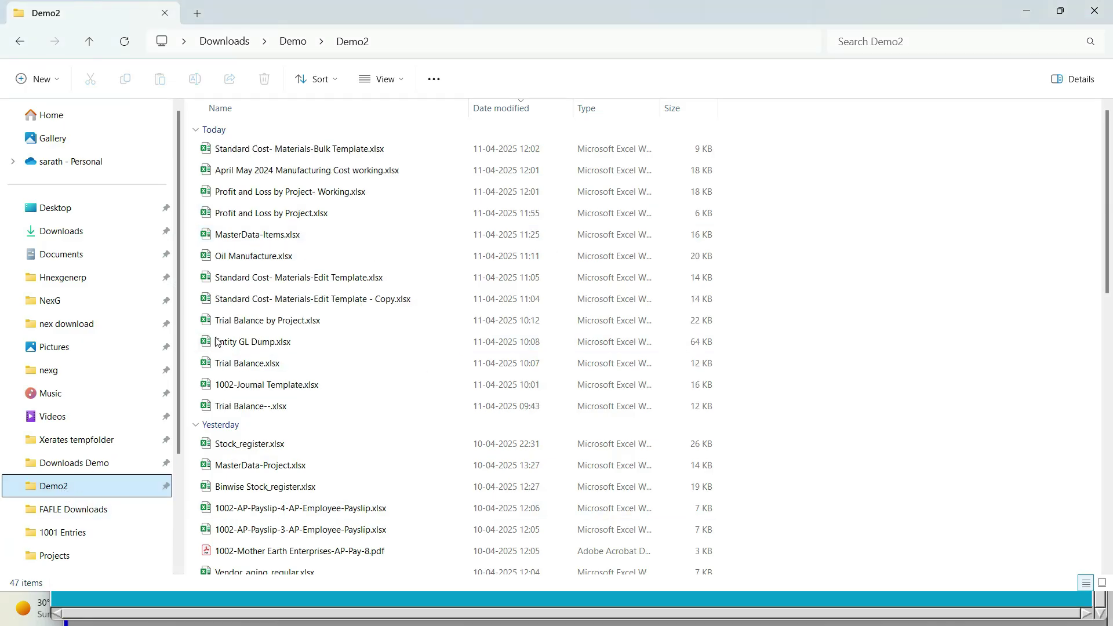
{"action": "double_click", "coordinate": [286, 170]}
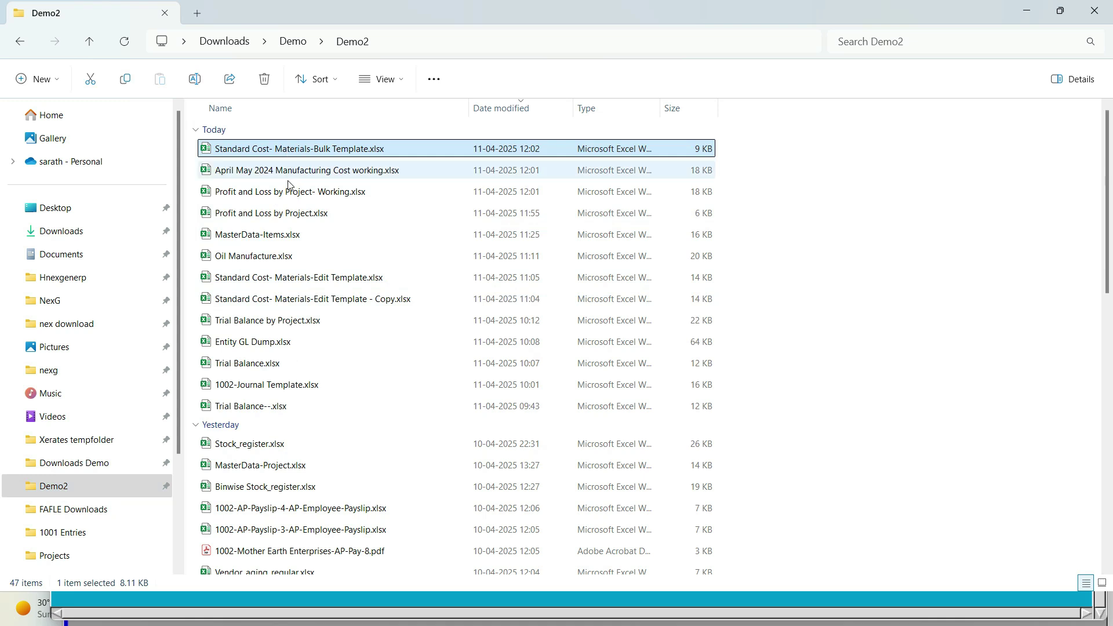
{"action": "left_click", "coordinate": [131, 359]}
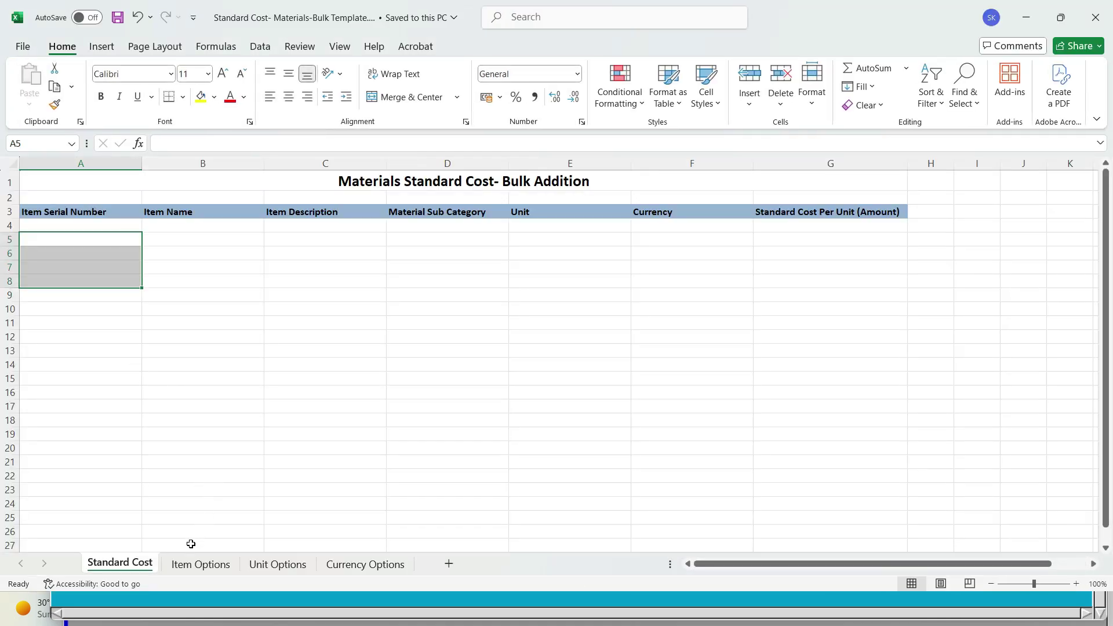
Look over the template's Standard Cost entry area from row 4 and its Item Options list
{"action": "left_click", "coordinate": [167, 334]}
{"action": "key", "text": "ctrl+Home"}
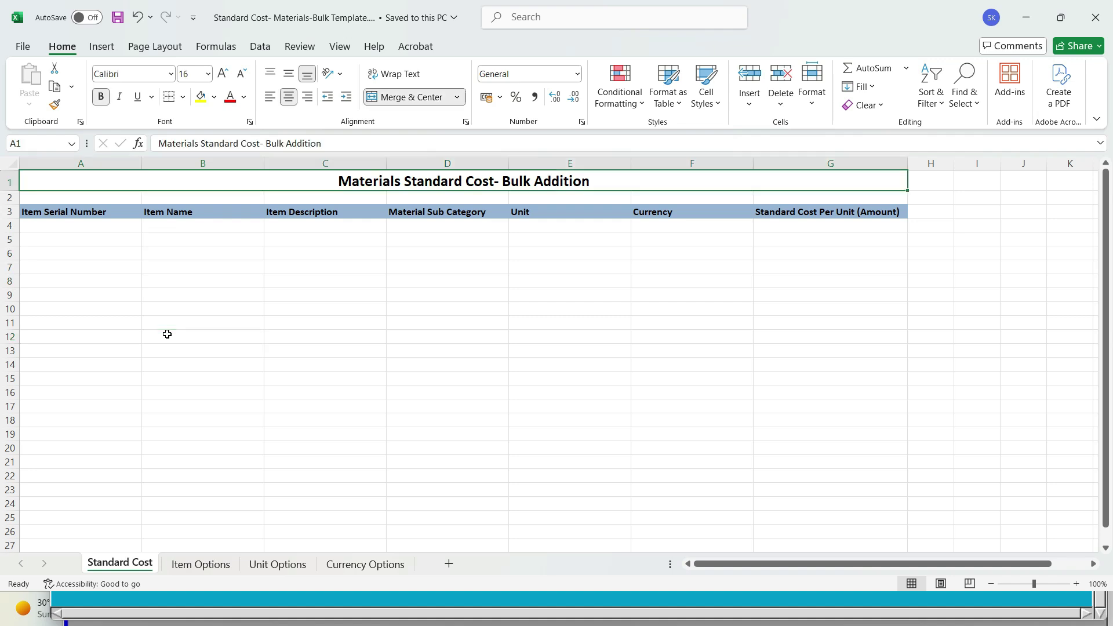
{"action": "key", "text": "Down"}
{"action": "key", "text": "Down"}
{"action": "key", "text": "Down"}
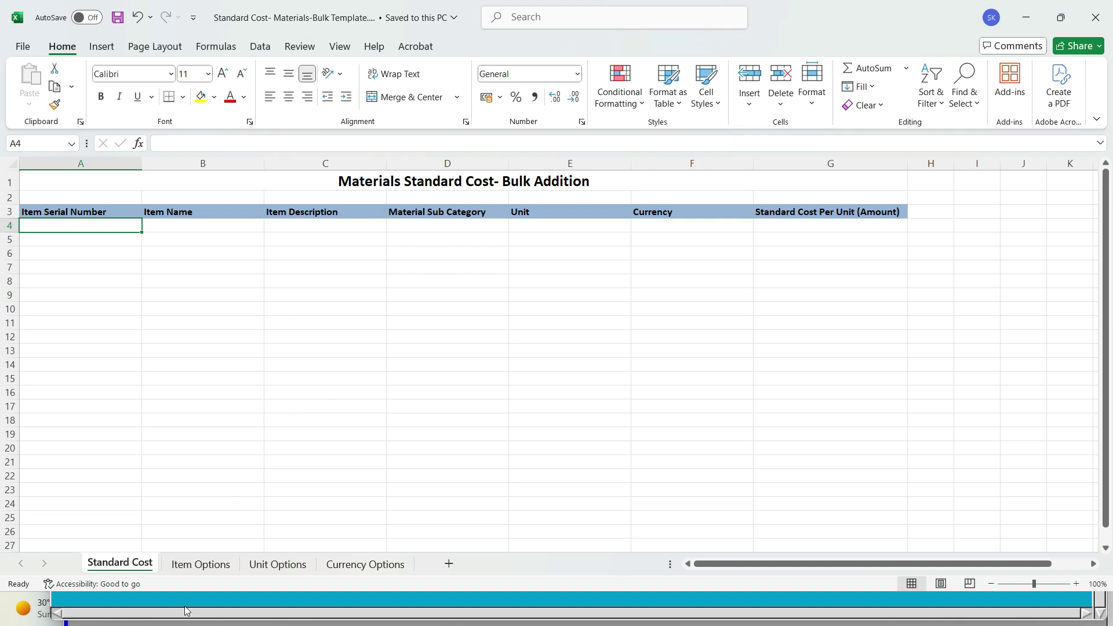
{"action": "left_click", "coordinate": [200, 564]}
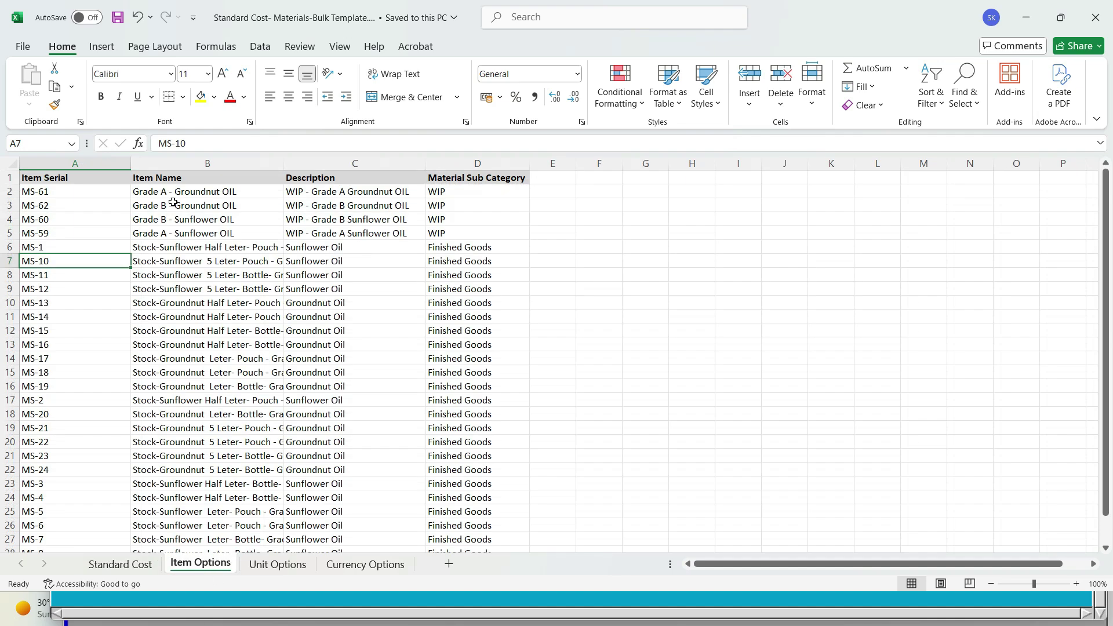
Copy the Grade A - Sunflower OIL item code MS-59 from the manufacturing cost workbook and return to the template's Item Options sheet
{"action": "key", "text": "alt+Tab"}
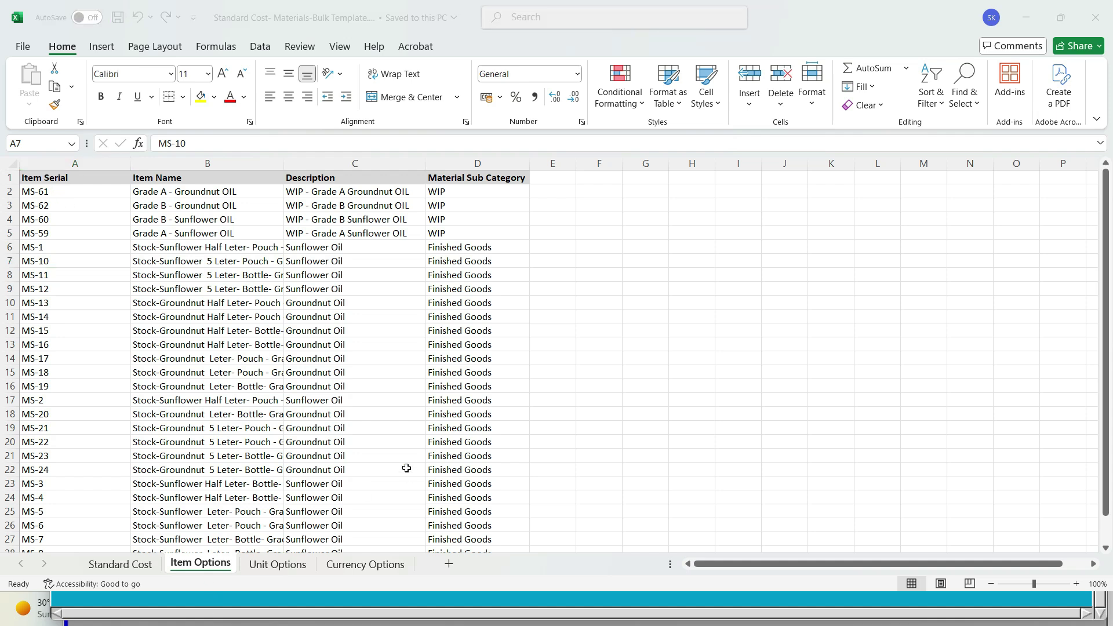
{"action": "left_click", "coordinate": [171, 205]}
{"action": "key", "text": "ctrl+c"}
{"action": "key", "text": "alt+Tab"}
{"action": "left_click", "coordinate": [155, 573]}
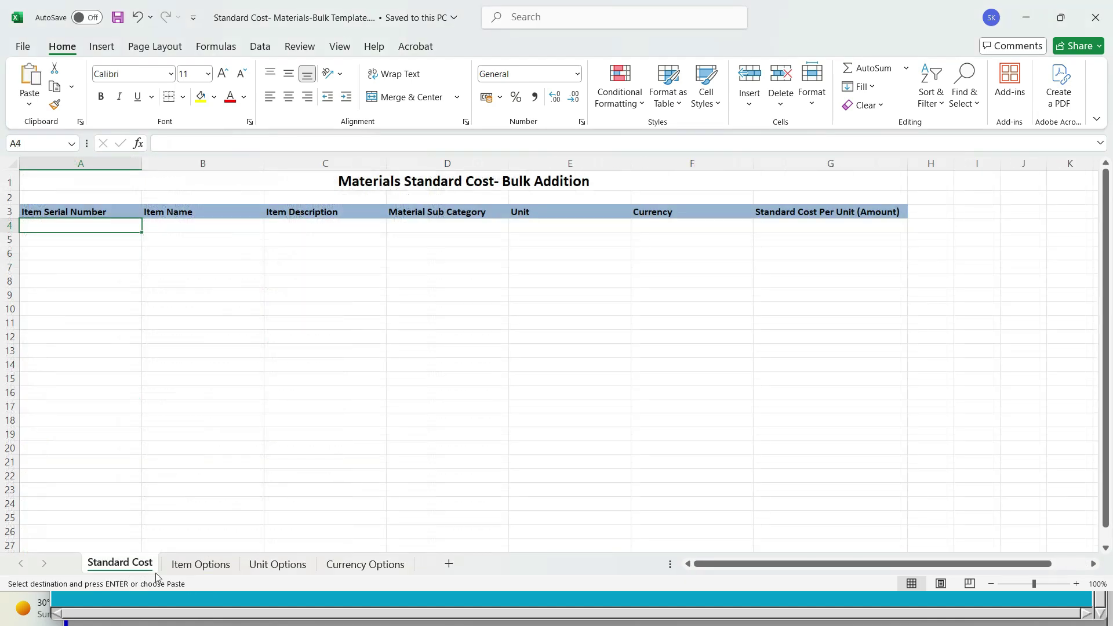
{"action": "left_click", "coordinate": [162, 226]}
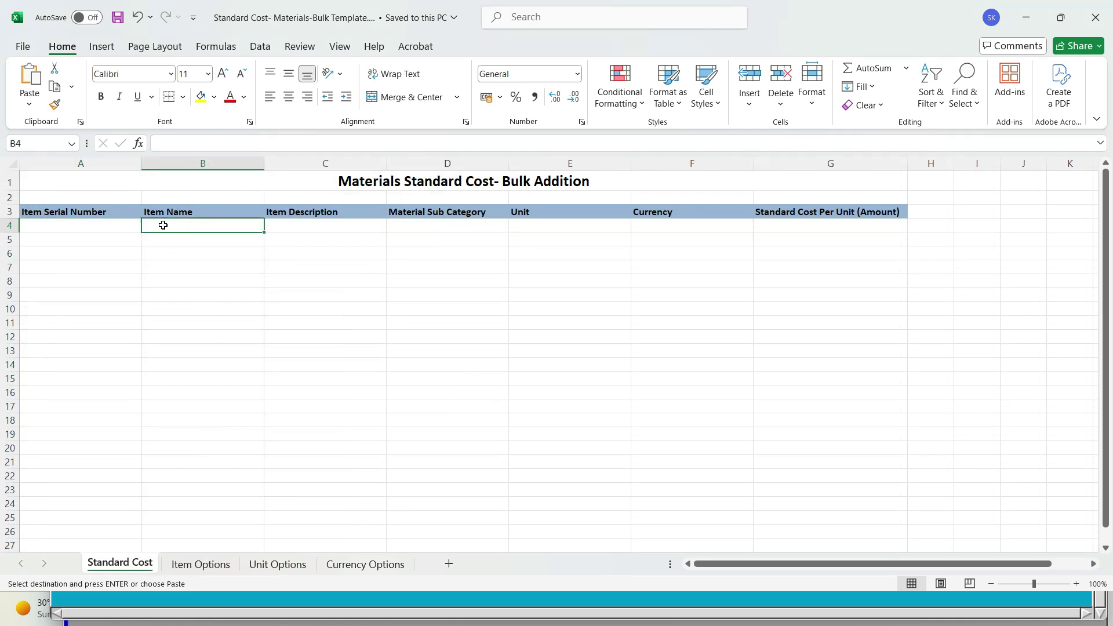
{"action": "left_click", "coordinate": [191, 567]}
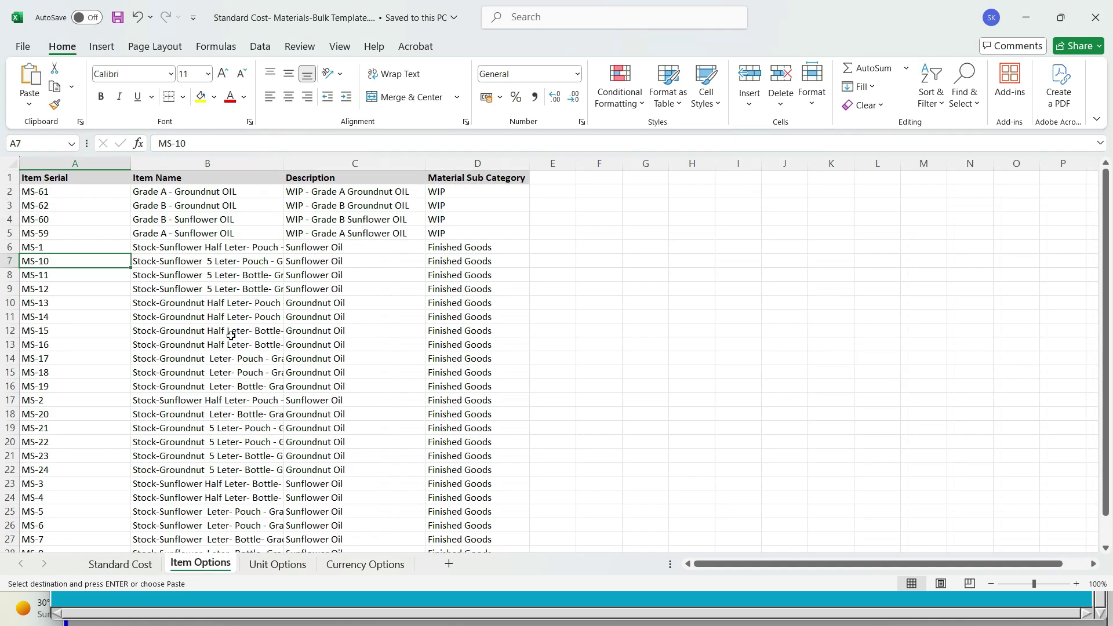
Find MS-59 on the Item Options sheet and copy its serial, name, description and sub category into row 4 of the Standard Cost sheet
{"action": "left_click", "coordinate": [597, 278]}
{"action": "key", "text": "ctrl+f"}
{"action": "type", "text": "MS-59"}
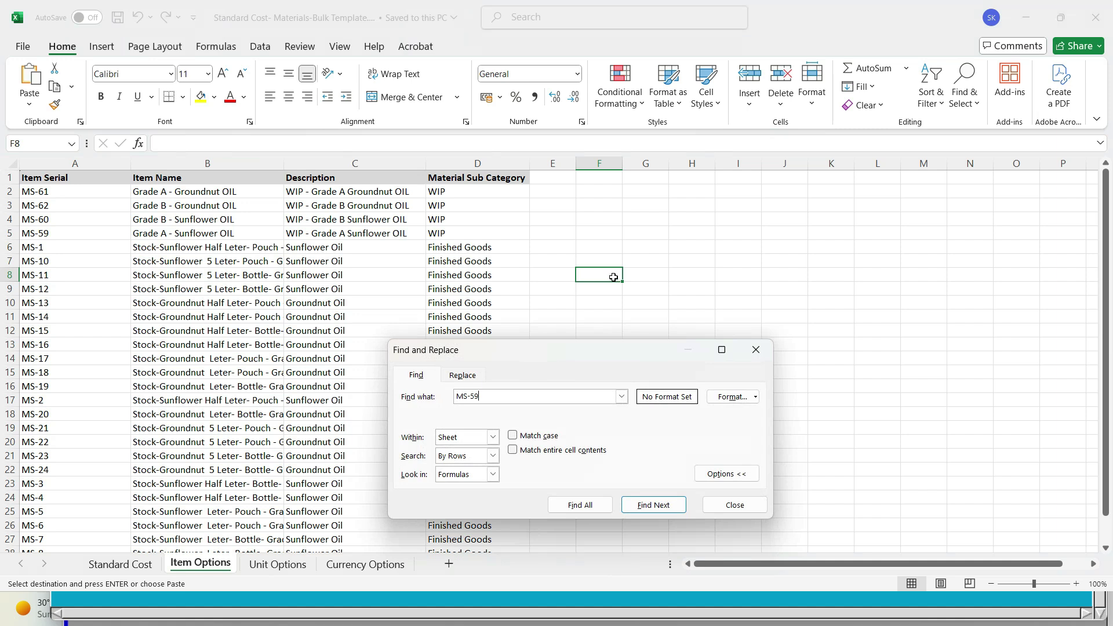
{"action": "key", "text": "Return"}
{"action": "key", "text": "Escape"}
{"action": "key", "text": "shift+Right"}
{"action": "key", "text": "shift+Right"}
{"action": "key", "text": "shift+Right"}
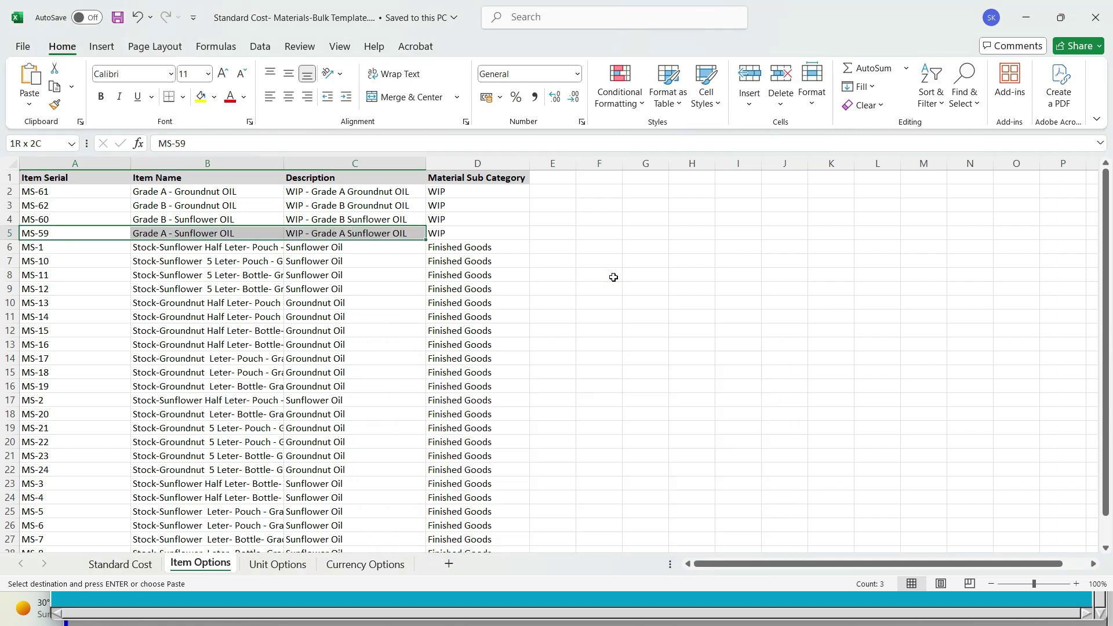
{"action": "key", "text": "ctrl+c"}
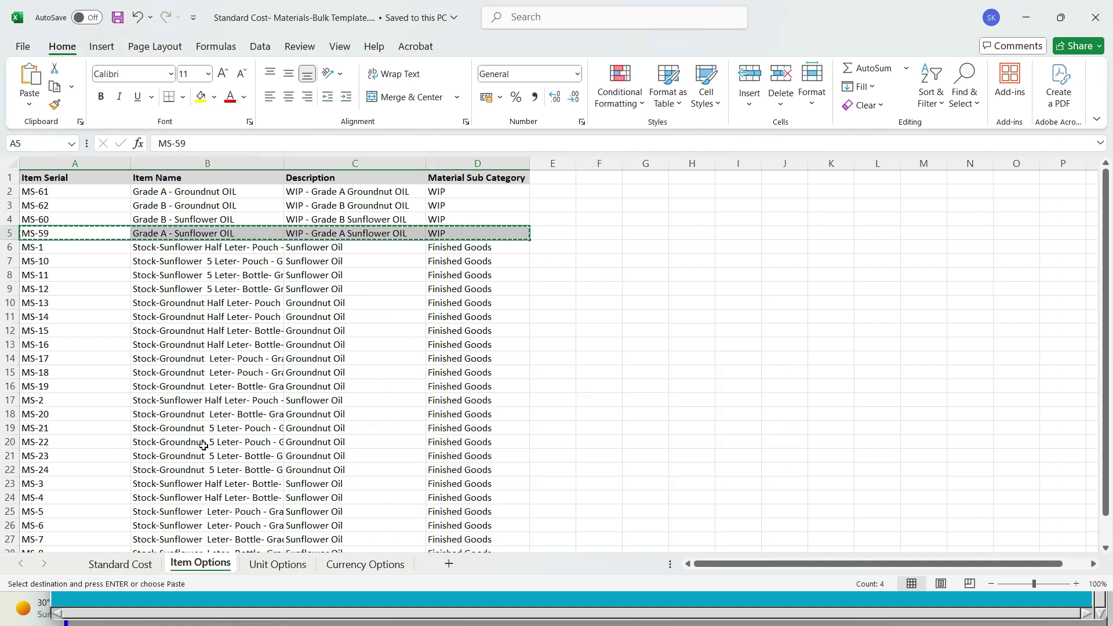
{"action": "left_click", "coordinate": [123, 564]}
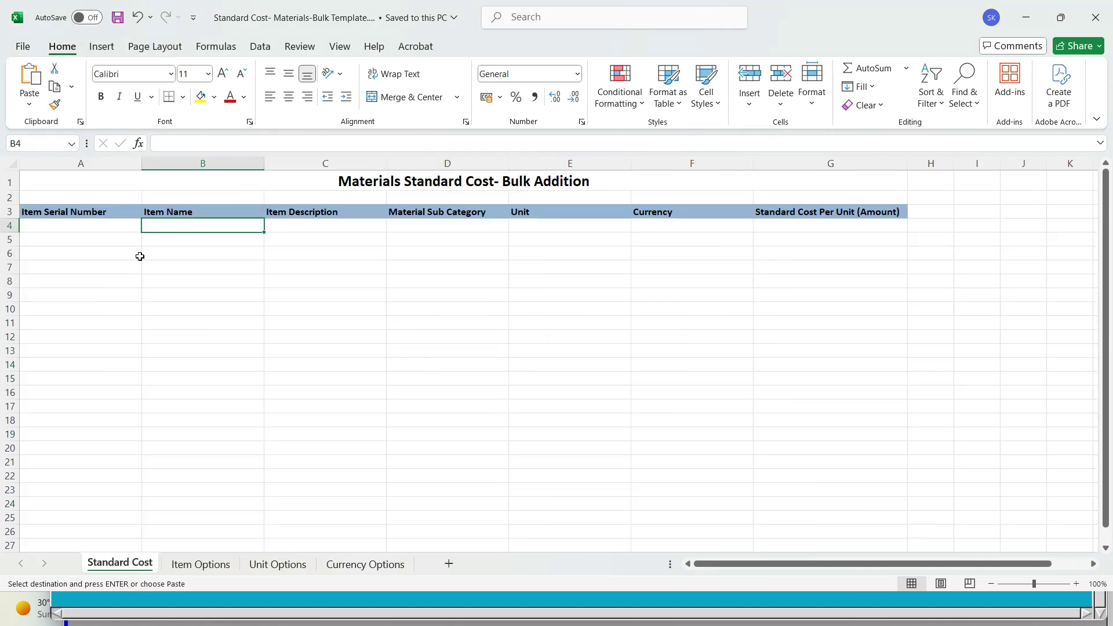
{"action": "left_click", "coordinate": [54, 223]}
{"action": "key", "text": "ctrl+v"}
Look through the template's Item Options, Unit Options and Currency Options sheets, returning to the Standard Cost sheet
{"action": "left_click", "coordinate": [192, 571]}
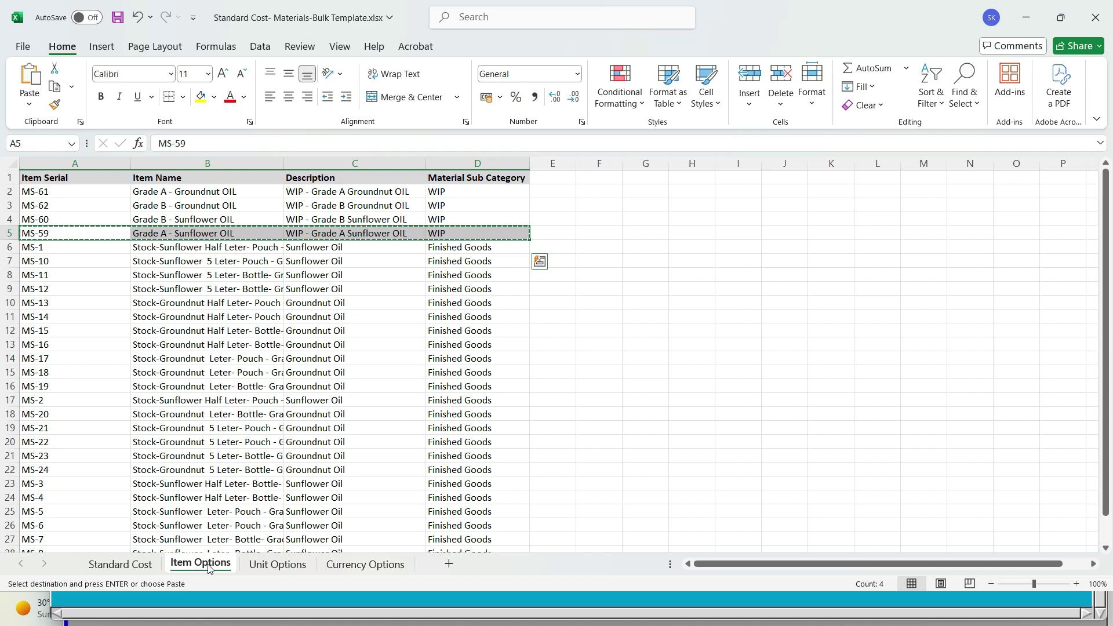
{"action": "left_click", "coordinate": [142, 564]}
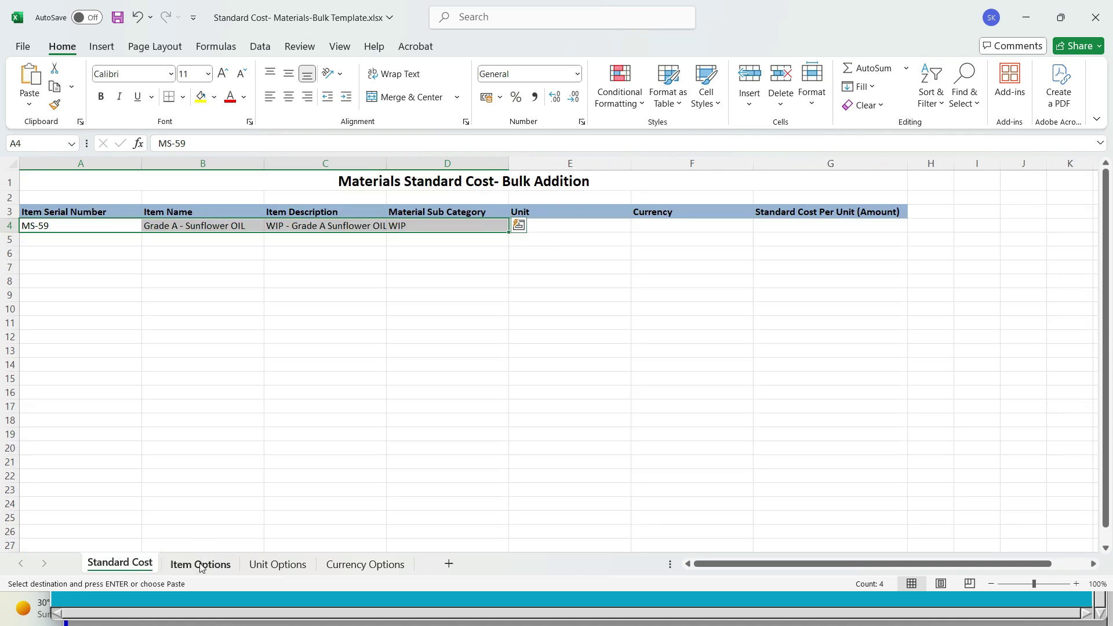
{"action": "left_click", "coordinate": [198, 570]}
{"action": "left_click", "coordinate": [254, 571]}
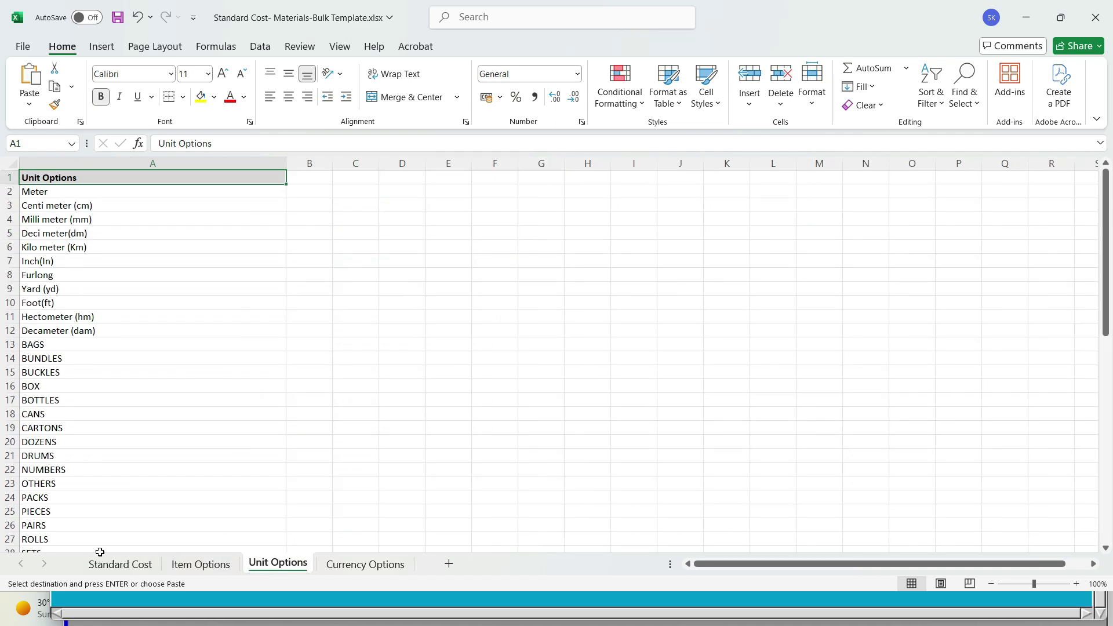
{"action": "left_click", "coordinate": [366, 565]}
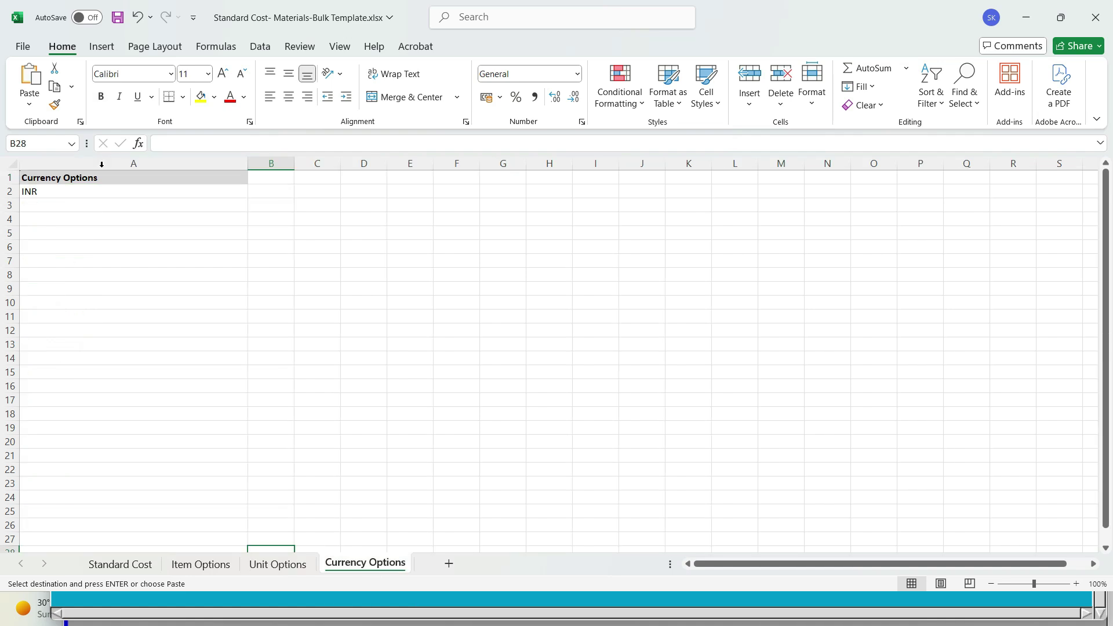
{"action": "left_click", "coordinate": [45, 191]}
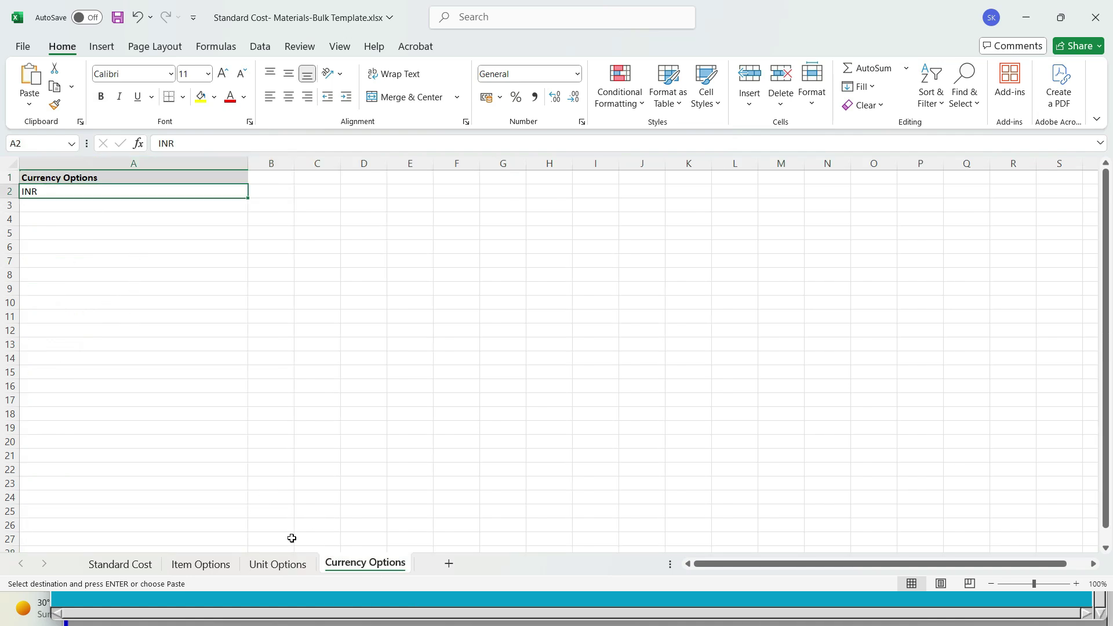
{"action": "left_click", "coordinate": [139, 567]}
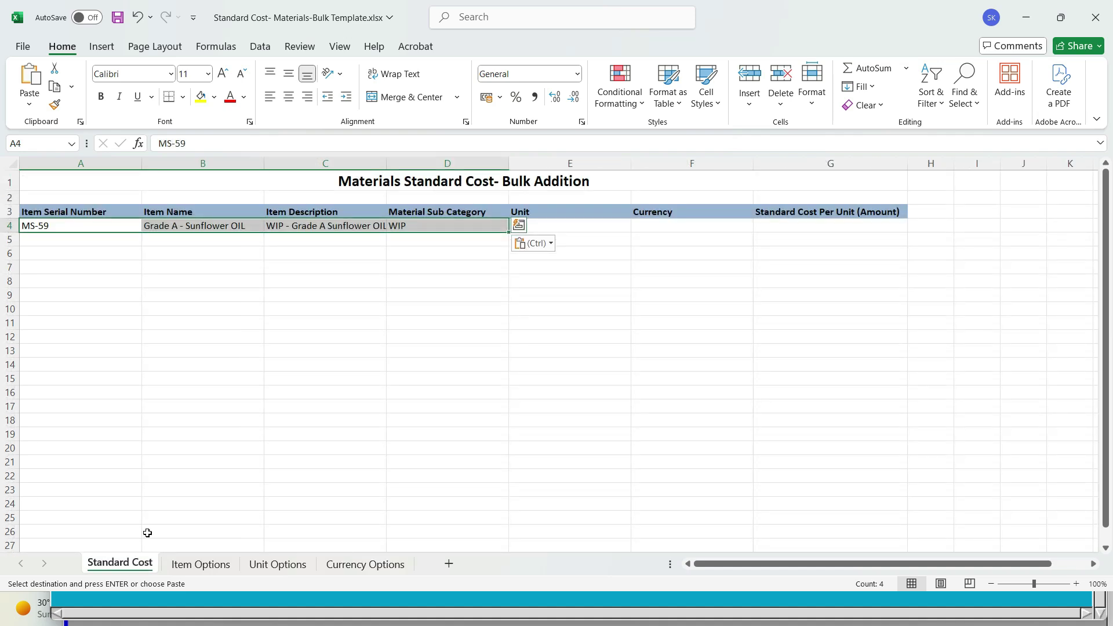
Save the template and copy the Grade B - Sunflower OIL item code MS-60 from the manufacturing cost workbook
{"action": "left_click", "coordinate": [385, 377]}
{"action": "key", "text": "ctrl+s"}
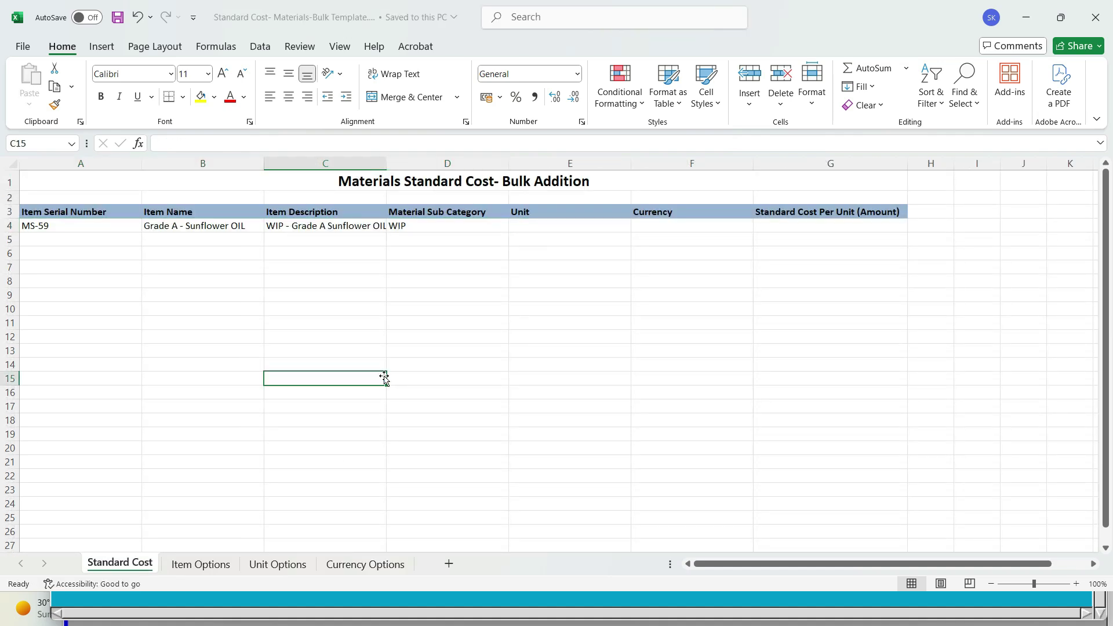
{"action": "key", "text": "alt+Tab"}
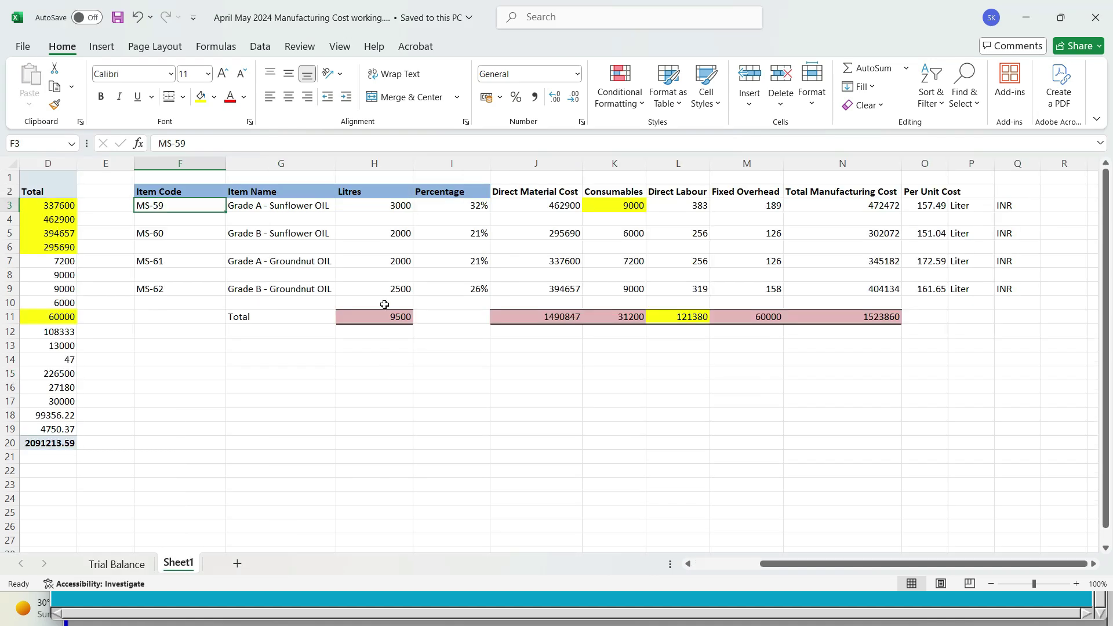
{"action": "left_click", "coordinate": [138, 244]}
{"action": "left_click", "coordinate": [139, 233]}
{"action": "key", "text": "ctrl+c"}
{"action": "key", "text": "alt+Tab"}
Find MS-60 on the template's Item Options sheet and copy its four item details into row 5 of the Standard Cost sheet
{"action": "left_click", "coordinate": [194, 564]}
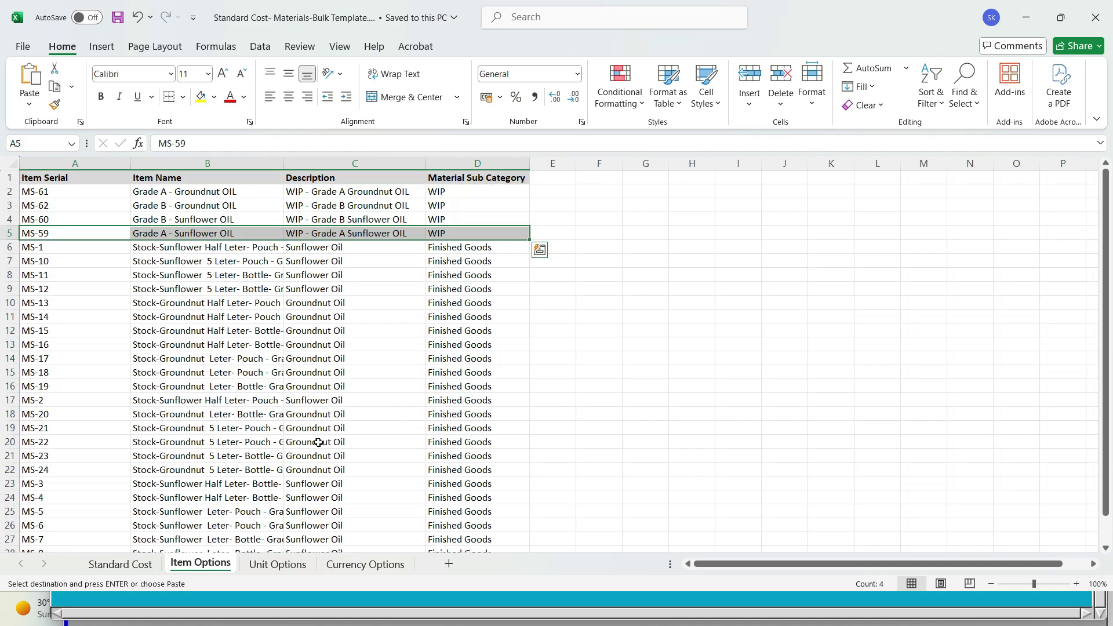
{"action": "left_click", "coordinate": [540, 328]}
{"action": "key", "text": "ctrl+f"}
{"action": "key", "text": "Return"}
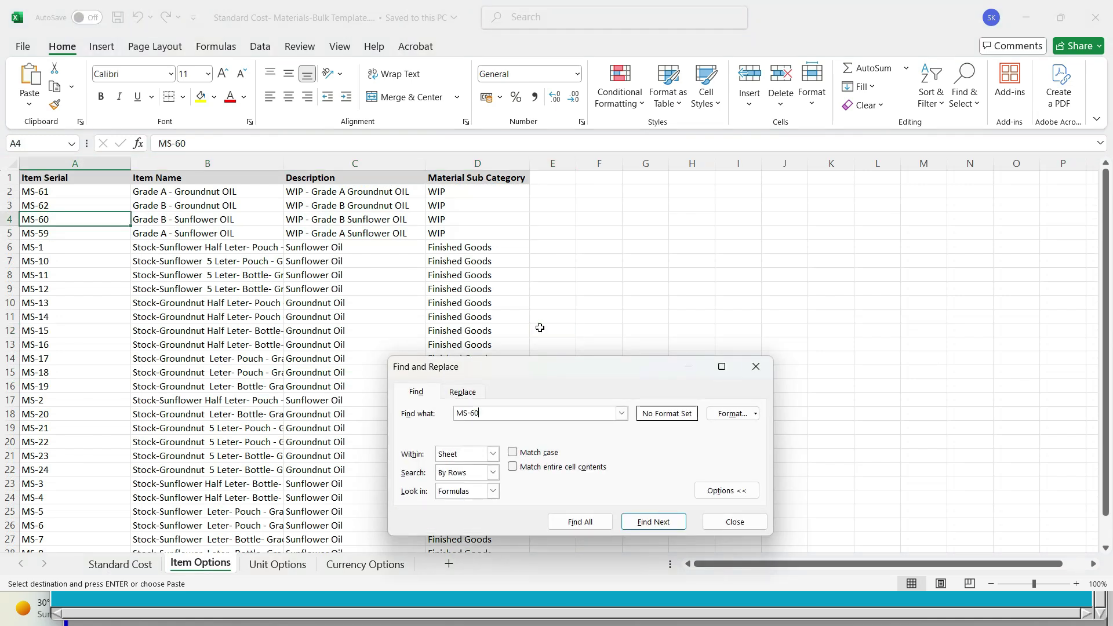
{"action": "key", "text": "Escape"}
{"action": "key", "text": "shift+Right"}
{"action": "key", "text": "shift+Right"}
{"action": "key", "text": "shift+Right"}
{"action": "key", "text": "ctrl+c"}
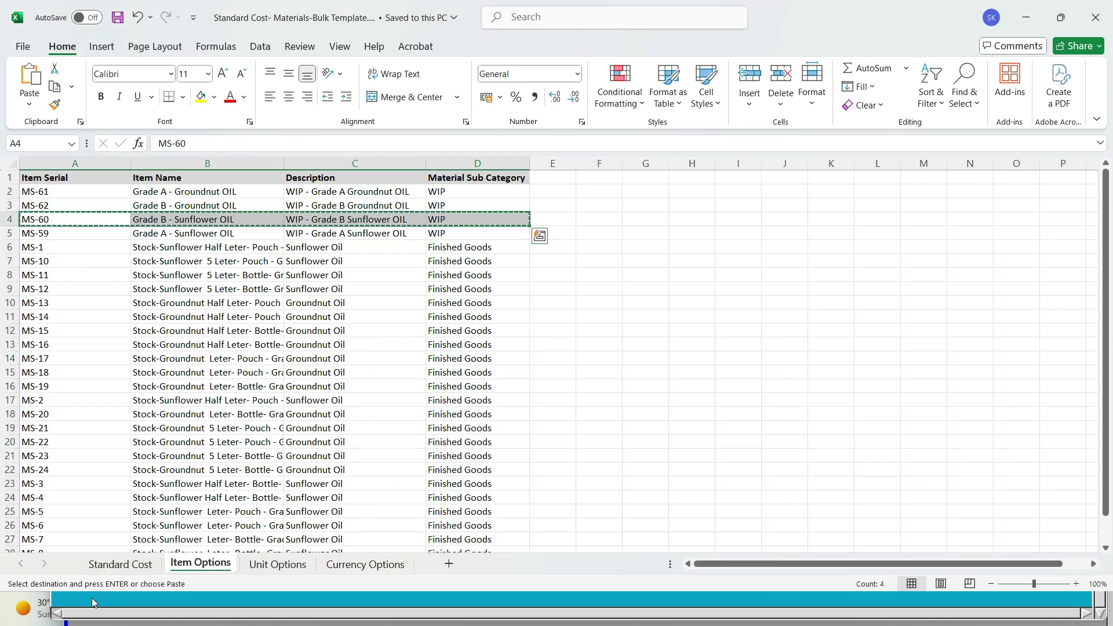
{"action": "left_click", "coordinate": [133, 561]}
{"action": "left_click", "coordinate": [40, 240]}
{"action": "key", "text": "ctrl+v"}
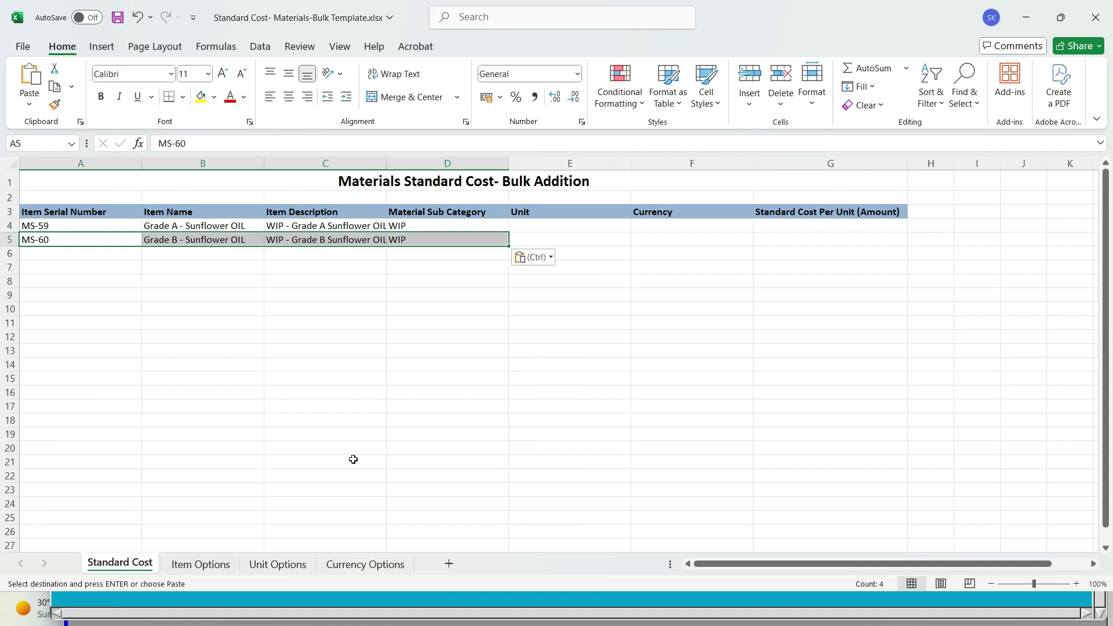
Copy the Grade A - Groundnut OIL item code MS-61 from the manufacturing cost workbook and return to the template
{"action": "key", "text": "alt+Tab"}
{"action": "left_click", "coordinate": [156, 261]}
{"action": "key", "text": "ctrl+c"}
{"action": "key", "text": "alt+Tab"}
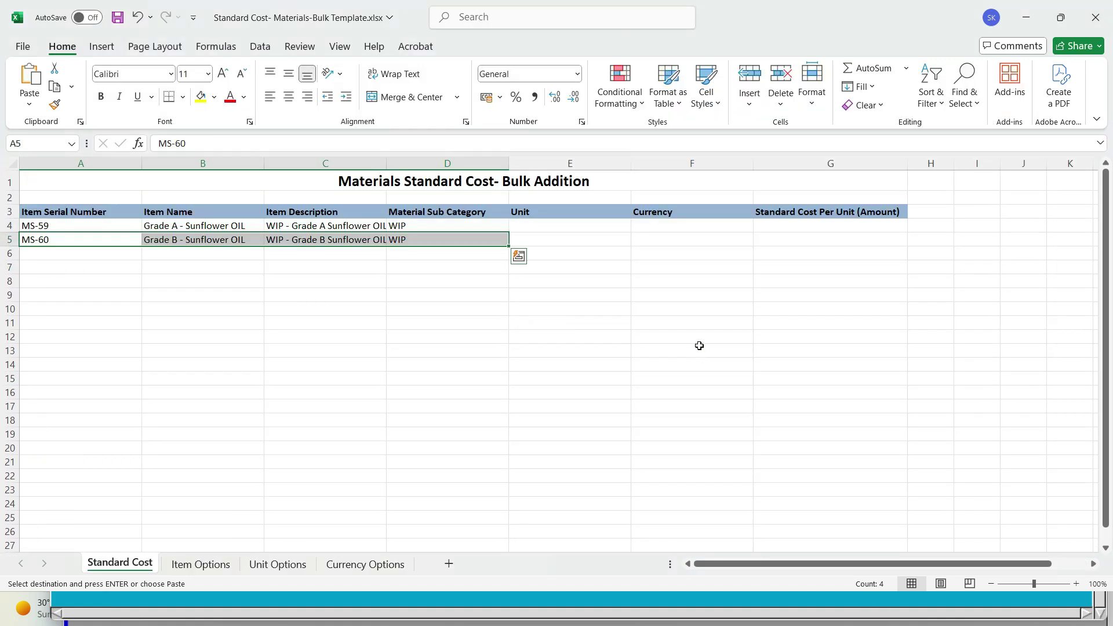
Find MS-61 on the Item Options sheet and copy the four item details of both MS-61 and MS-62
{"action": "left_click", "coordinate": [197, 564]}
{"action": "left_click", "coordinate": [680, 316]}
{"action": "key", "text": "ctrl+f"}
{"action": "key", "text": "ctrl+v"}
{"action": "key", "text": "Return"}
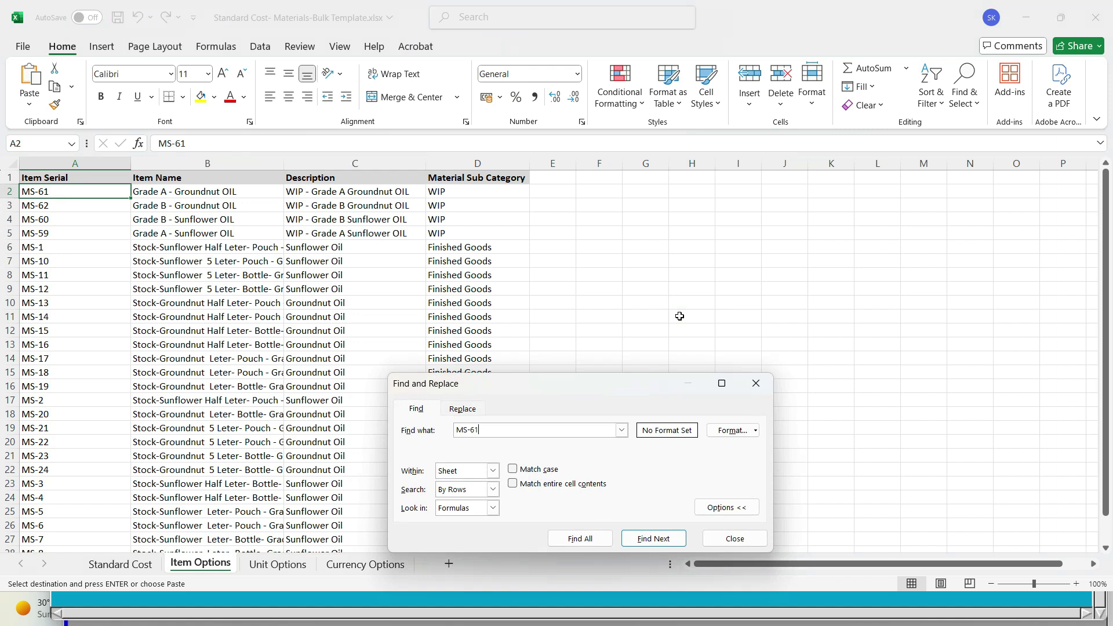
{"action": "key", "text": "Escape"}
{"action": "key", "text": "shift+Right"}
{"action": "key", "text": "shift+Down"}
{"action": "key", "text": "shift+Right"}
{"action": "key", "text": "shift+Right"}
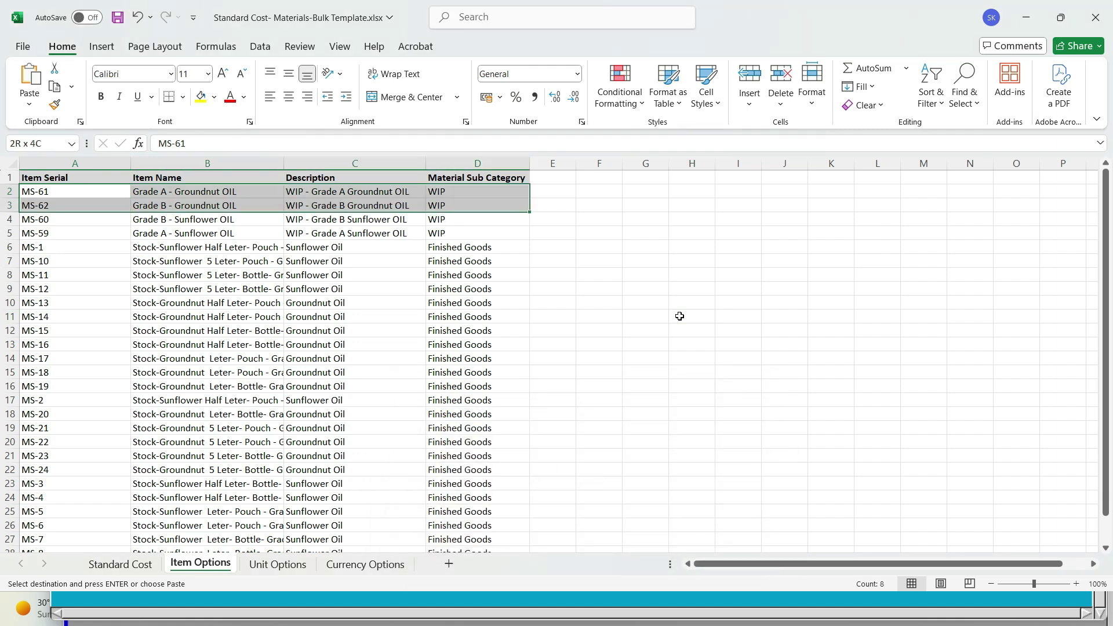
{"action": "key", "text": "ctrl+c"}
Paste the two groundnut oil items into rows 7 and 8 of the Standard Cost sheet and save the template
{"action": "left_click", "coordinate": [135, 564]}
{"action": "left_click", "coordinate": [40, 266]}
{"action": "key", "text": "ctrl+v"}
{"action": "key", "text": "ctrl+s"}
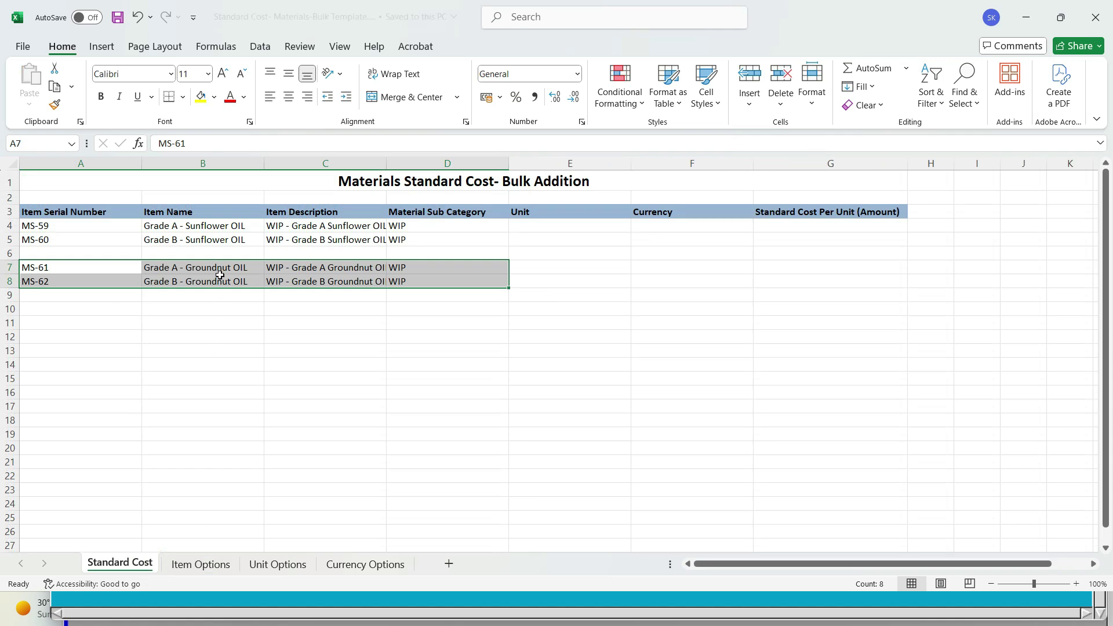
Check the oil item names in the Standard Cost sheet against those in the manufacturing cost workbook
{"action": "left_click", "coordinate": [203, 240]}
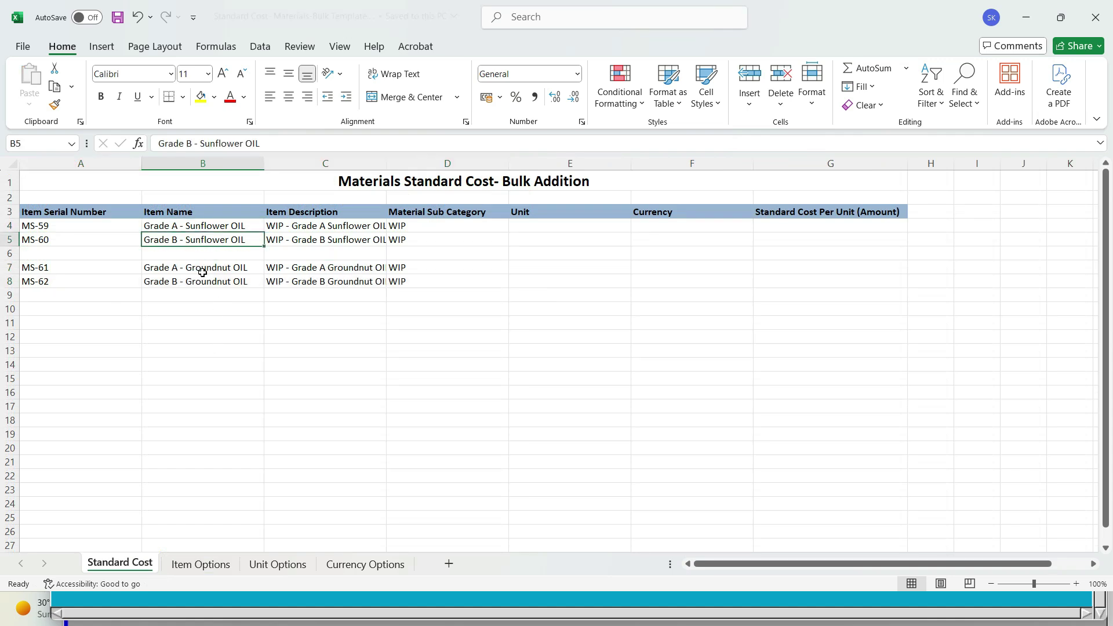
{"action": "key", "text": "alt+Tab"}
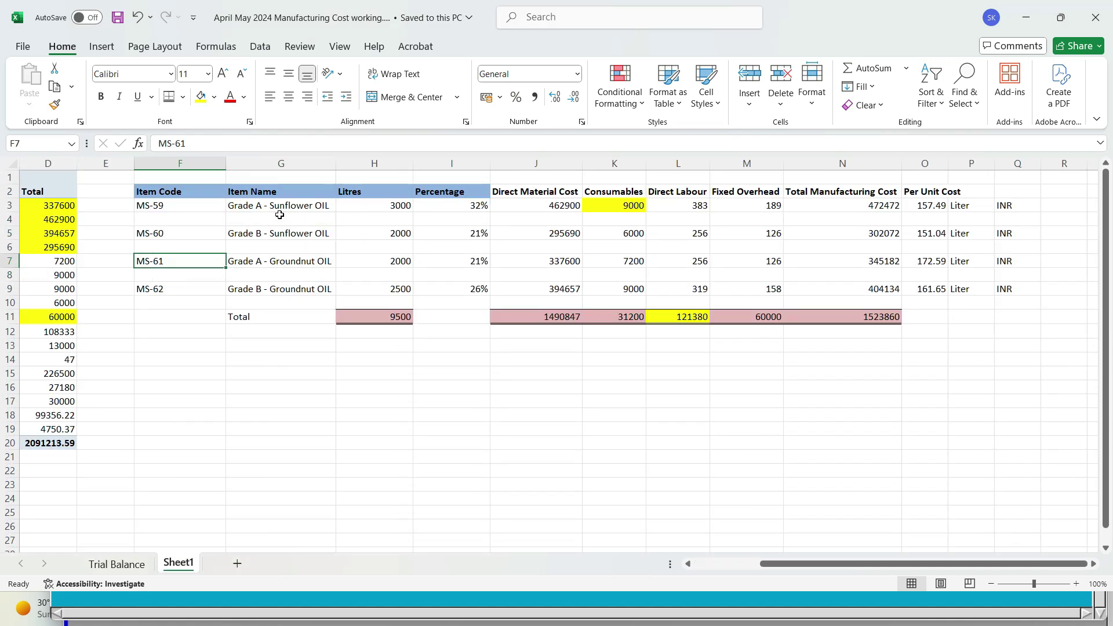
{"action": "left_click", "coordinate": [270, 271]}
{"action": "left_click", "coordinate": [266, 287]}
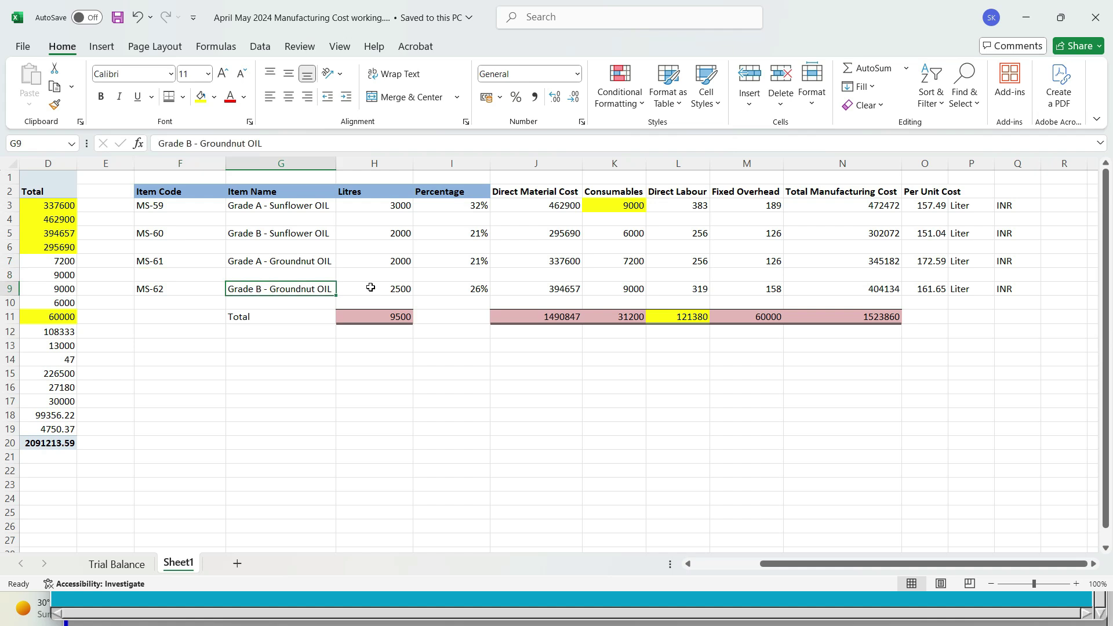
{"action": "key", "text": "alt+Tab"}
{"action": "left_click", "coordinate": [211, 283]}
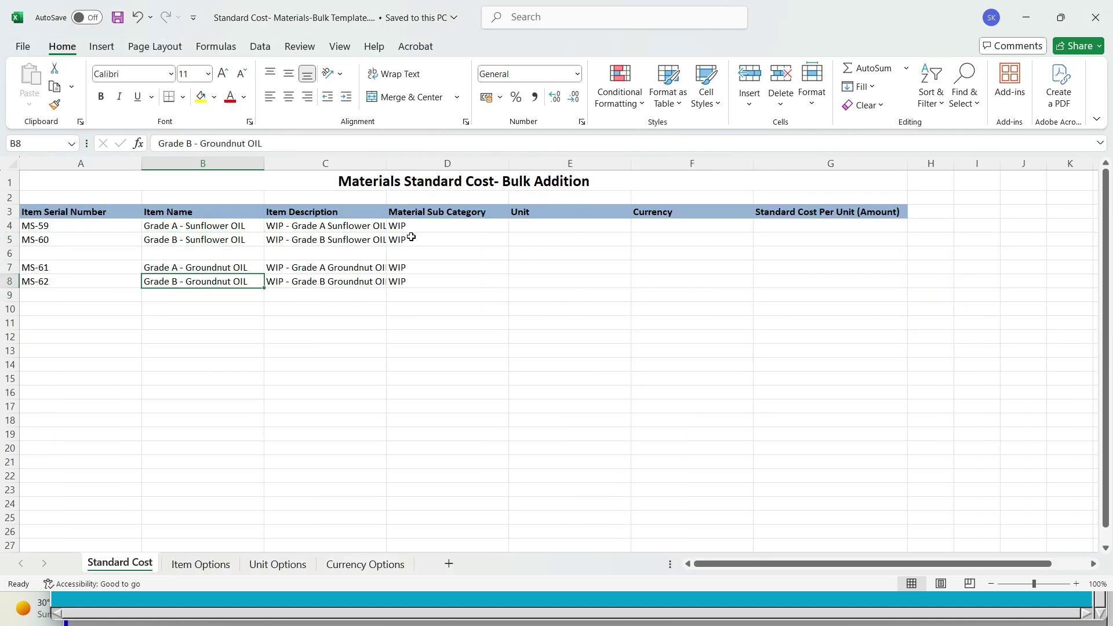
Search the Unit Options sheet for LIT and copy the Liter (L) unit for the Standard Cost sheet's Unit column
{"action": "left_click", "coordinate": [521, 226]}
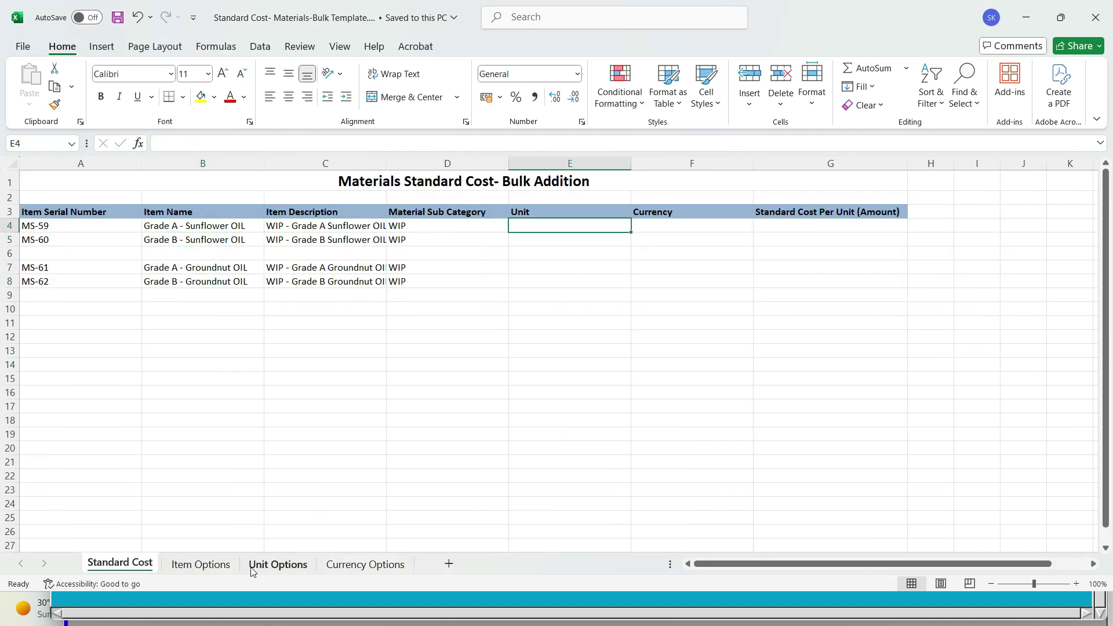
{"action": "key", "text": "alt+Tab"}
{"action": "key", "text": "alt+Tab"}
{"action": "left_click", "coordinate": [200, 564]}
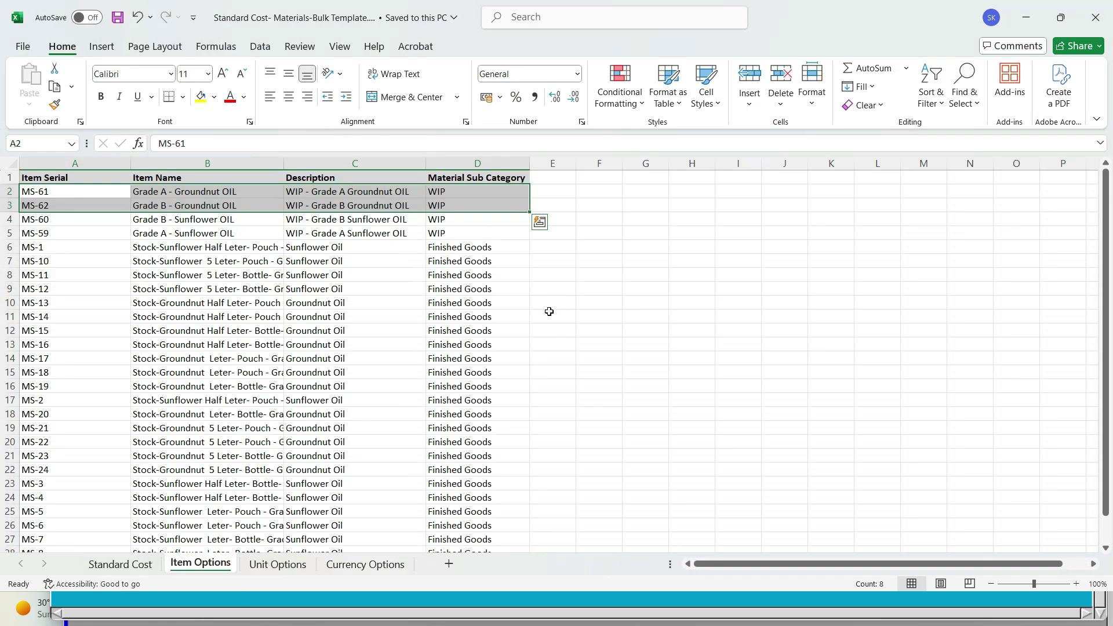
{"action": "left_click", "coordinate": [278, 564]}
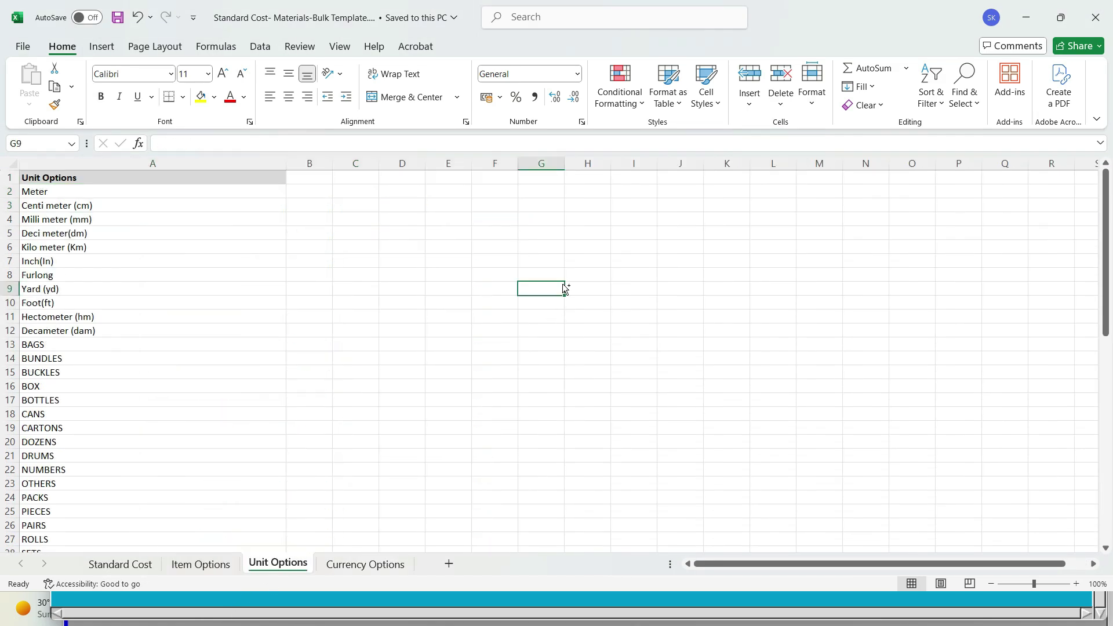
{"action": "key", "text": "ctrl+f"}
{"action": "type", "text": "LIT"}
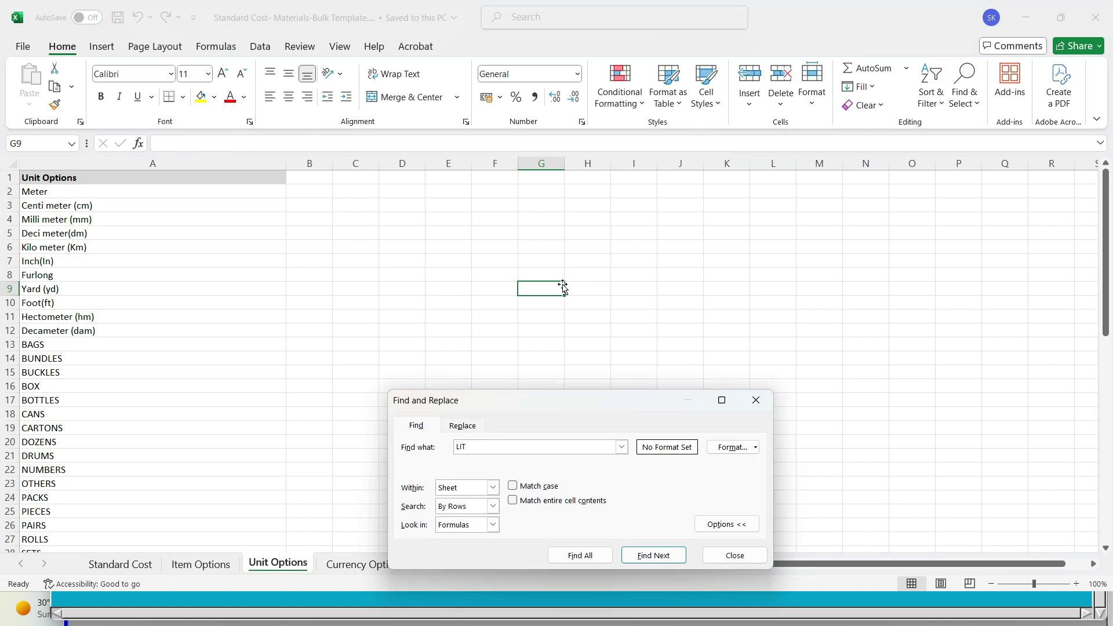
{"action": "key", "text": "Return"}
{"action": "key", "text": "Escape"}
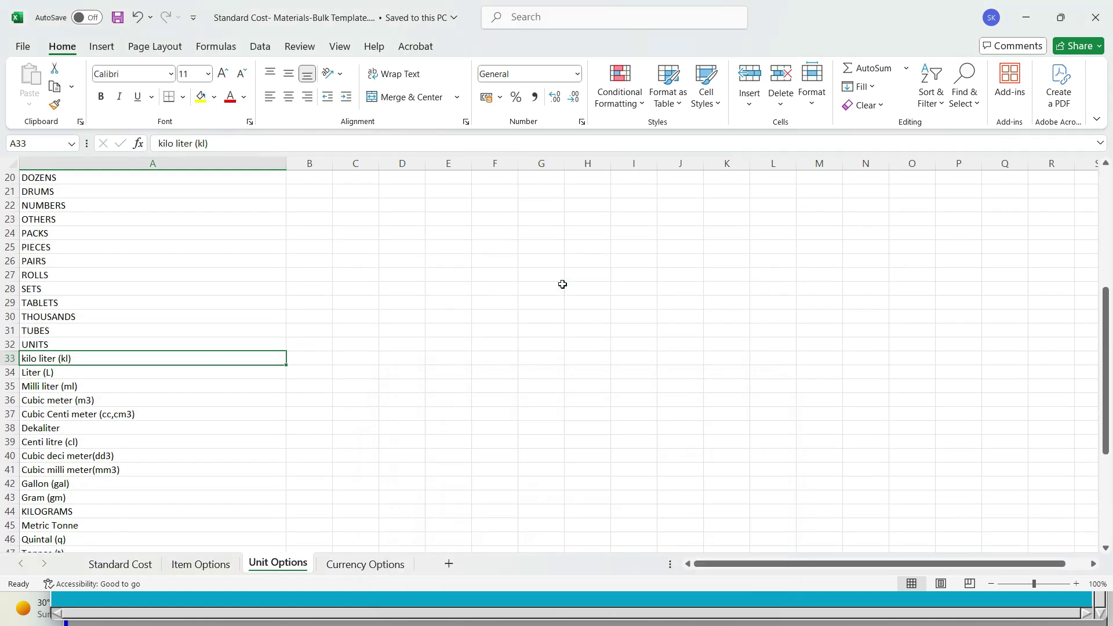
{"action": "key", "text": "Down"}
{"action": "key", "text": "ctrl+c"}
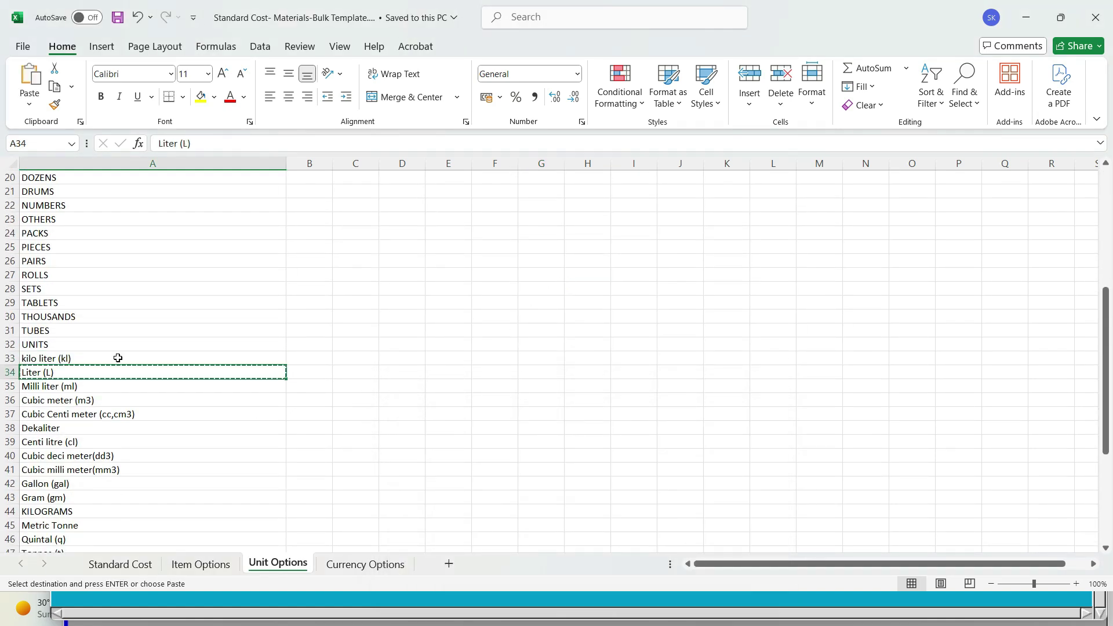
{"action": "left_click", "coordinate": [201, 97]}
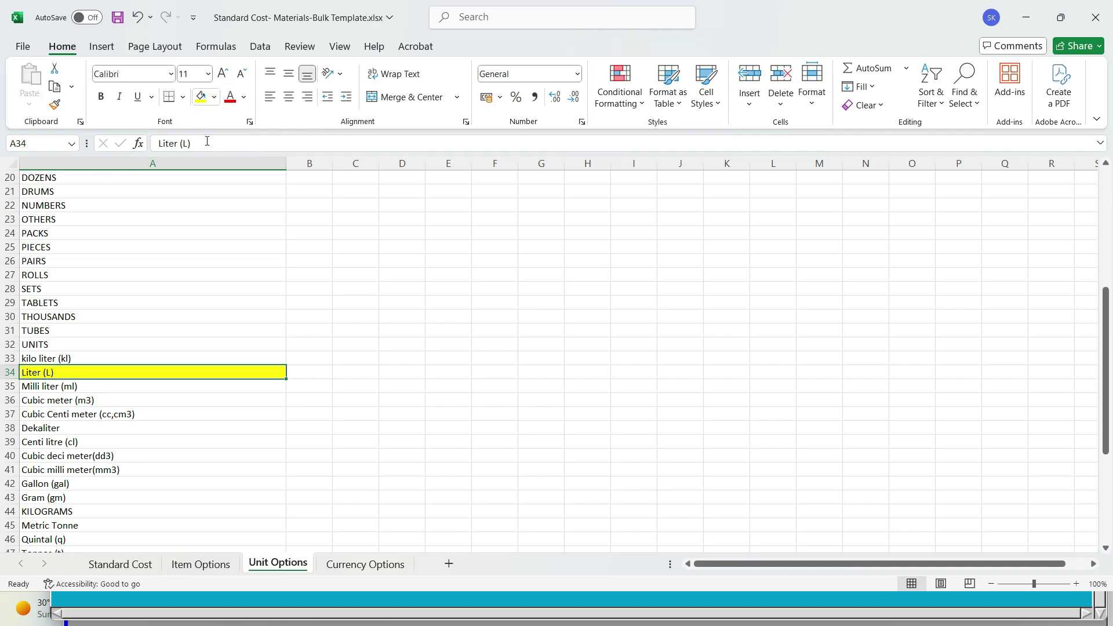
{"action": "key", "text": "ctrl+z"}
{"action": "key", "text": "ctrl+c"}
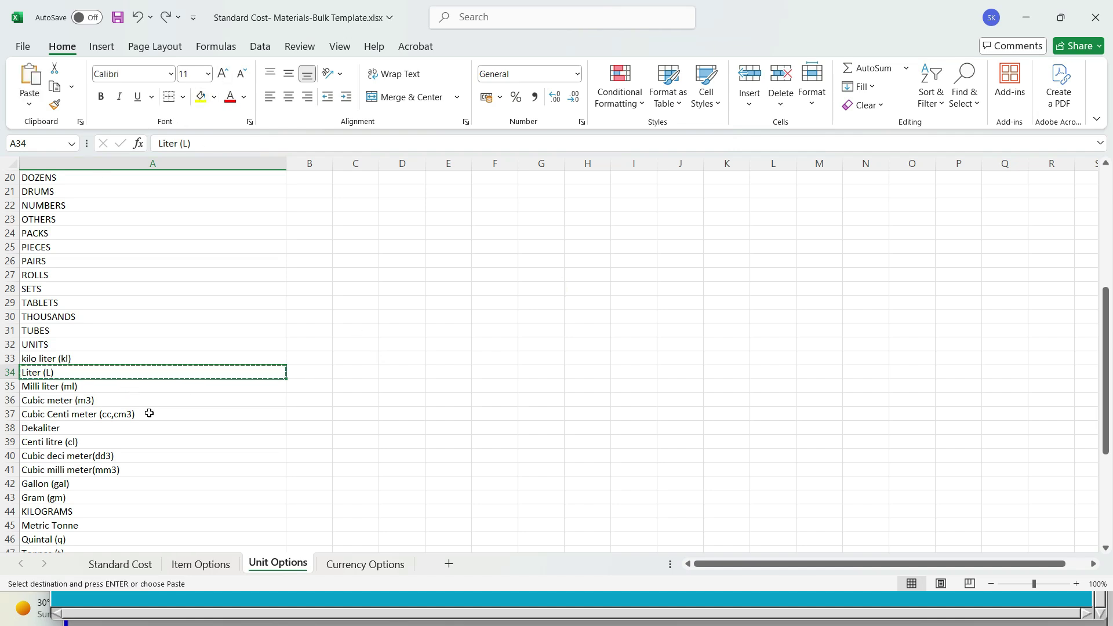
Paste Liter (L) into the Unit column for MS-59, MS-60, MS-61 and MS-62 on the Standard Cost sheet
{"action": "left_click", "coordinate": [120, 564]}
{"action": "key", "text": "ctrl+v"}
{"action": "key", "text": "ctrl"}
{"action": "key", "text": "ctrl"}
{"action": "key", "text": "ctrl+c"}
{"action": "key", "text": "Down"}
{"action": "key", "text": "ctrl+v"}
{"action": "key", "text": "ctrl+c"}
{"action": "key", "text": "Down"}
{"action": "key", "text": "Down"}
{"action": "key", "text": "shift+Down"}
{"action": "key", "text": "ctrl+v"}
{"action": "key", "text": "Escape"}
Copy INR from the Currency Options sheet into the Currency column for MS-59 to MS-62 on the Standard Cost sheet and save
{"action": "left_click", "coordinate": [361, 562]}
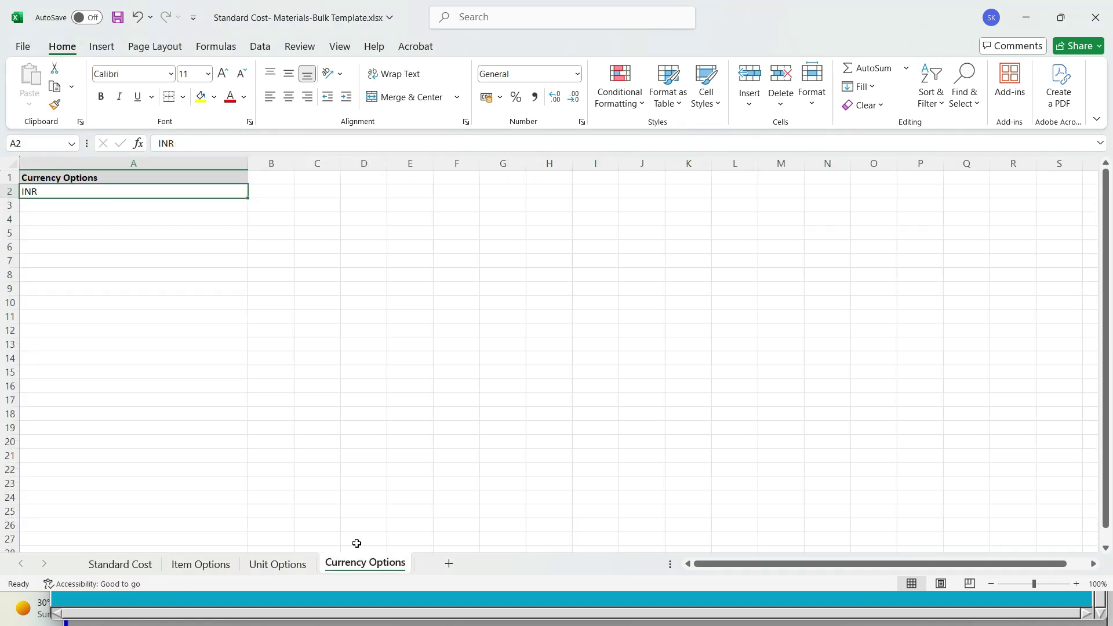
{"action": "key", "text": "ctrl+c"}
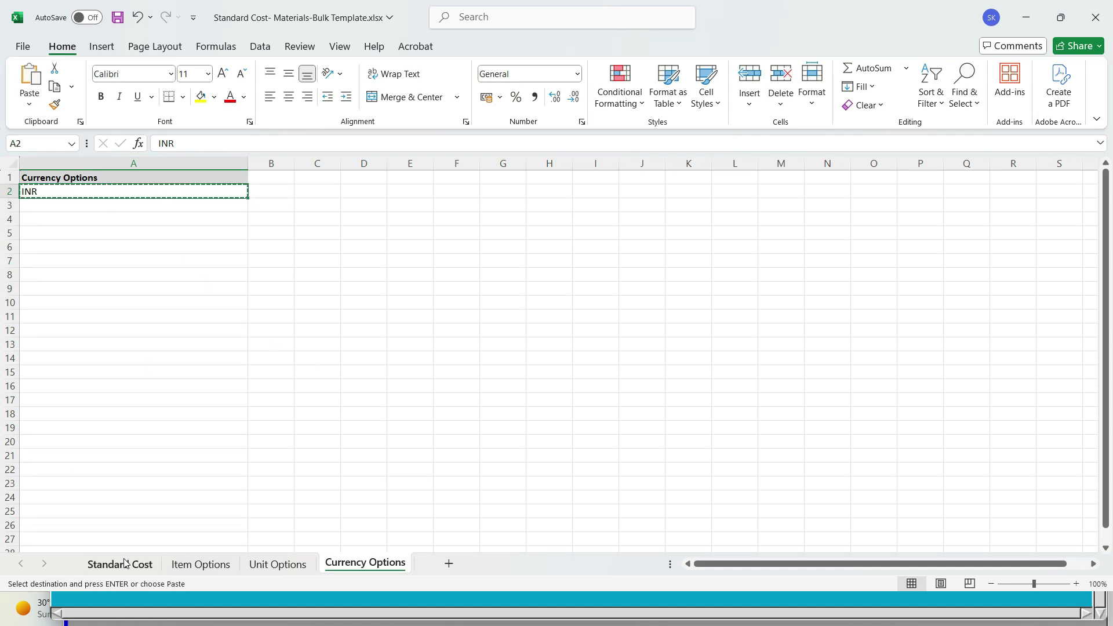
{"action": "left_click", "coordinate": [120, 563]}
{"action": "left_click", "coordinate": [645, 224]}
{"action": "left_click_drag", "start_coordinate": [645, 230], "coordinate": [649, 286]}
{"action": "key", "text": "ctrl+v"}
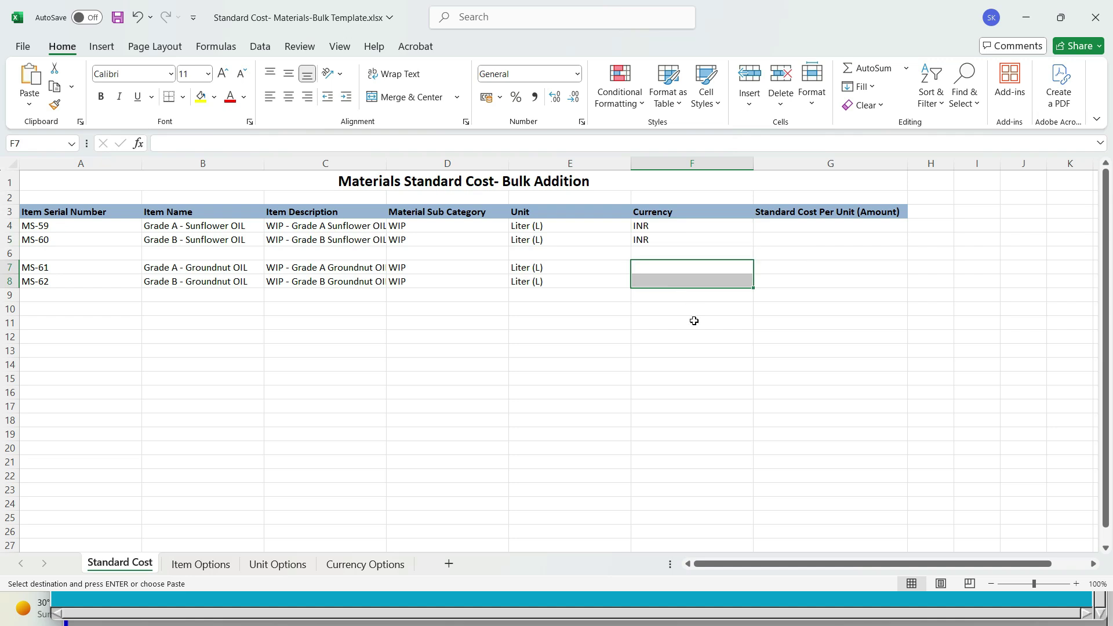
{"action": "key", "text": "ctrl+v"}
{"action": "left_click", "coordinate": [665, 337]}
{"action": "key", "text": "ctrl+s"}
Look up Grade A Sunflower OIL's per unit cost in the manufacturing cost workbook and enter 157.49 as the MS-59 standard cost
{"action": "left_click", "coordinate": [233, 226]}
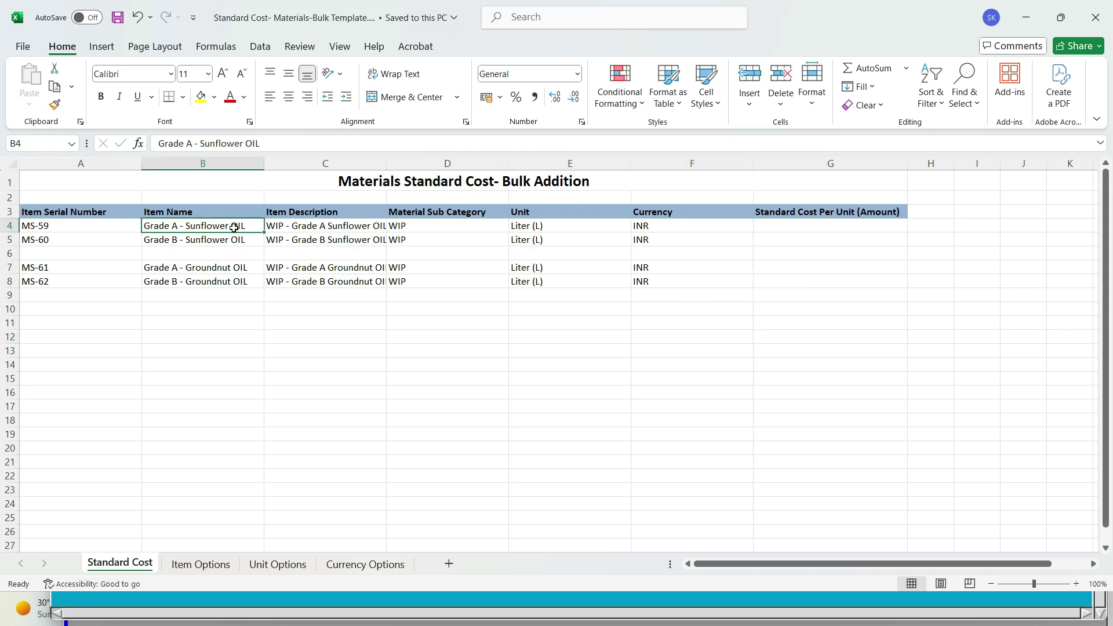
{"action": "key", "text": "alt+Tab"}
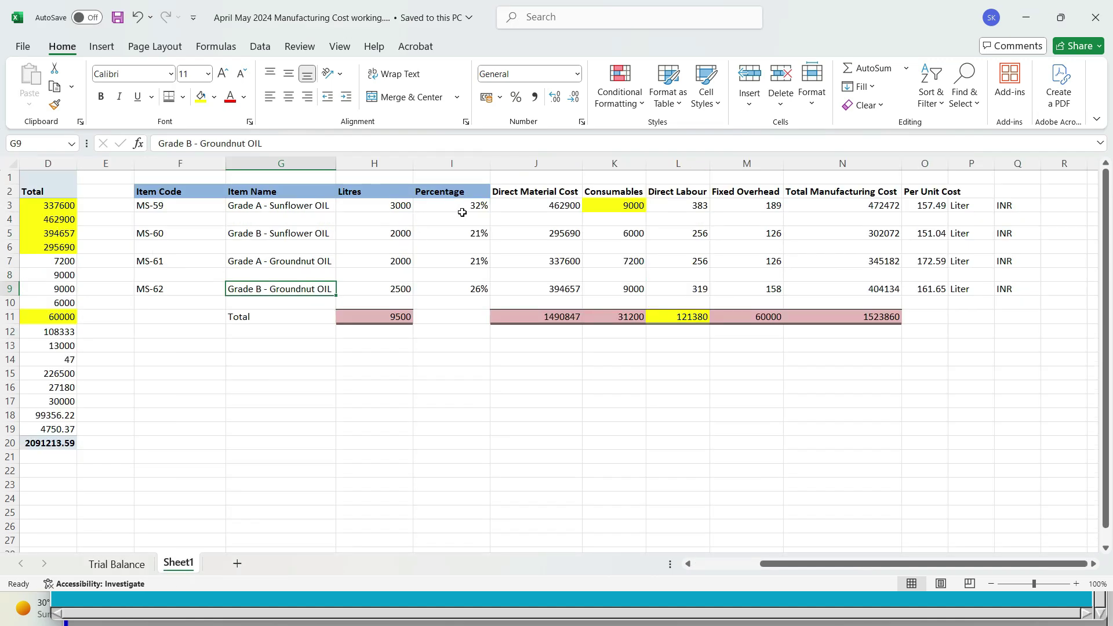
{"action": "left_click", "coordinate": [934, 210]}
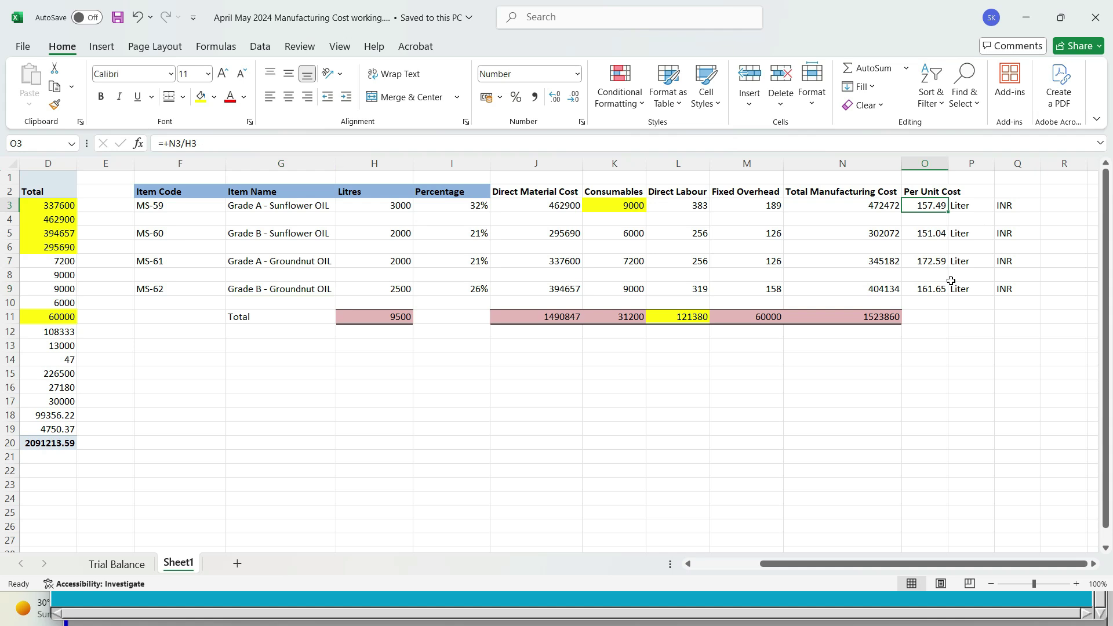
{"action": "key", "text": "alt+Tab"}
{"action": "left_click", "coordinate": [780, 228]}
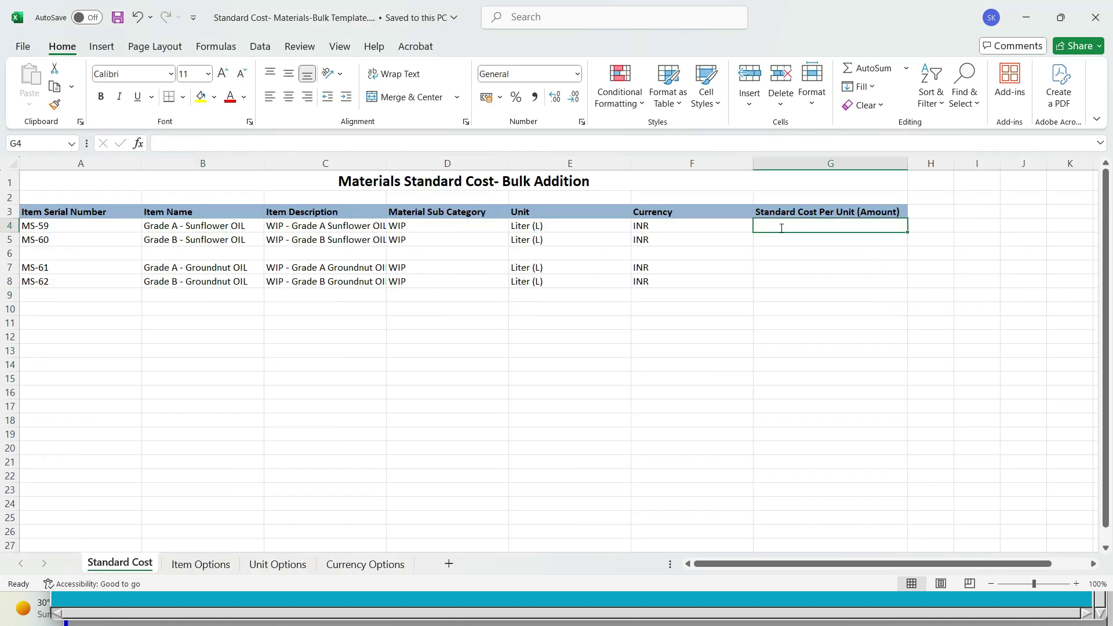
{"action": "type", "text": "157.49"}
{"action": "key", "text": "Return"}
Look up the MS-60 per unit cost in the manufacturing cost workbook and enter 151.04 as its standard cost per unit
{"action": "key", "text": "alt+Tab"}
{"action": "key", "text": "Down"}
{"action": "key", "text": "Down"}
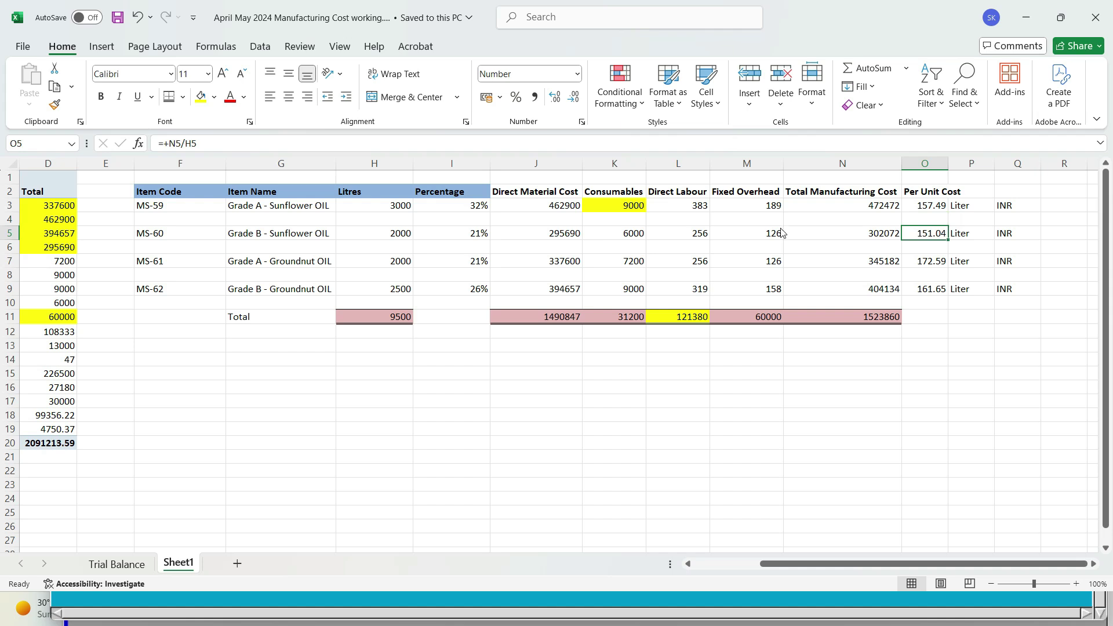
{"action": "key", "text": "alt+Tab"}
{"action": "type", "text": "151.04"}
{"action": "key", "text": "Return"}
Look up the MS-61 per unit cost in the manufacturing cost workbook and enter 172.59 as its standard cost per unit
{"action": "key", "text": "alt+Tab"}
{"action": "key", "text": "Down"}
{"action": "key", "text": "Down"}
{"action": "key", "text": "Down"}
{"action": "key", "text": "Up"}
{"action": "key", "text": "alt+Tab"}
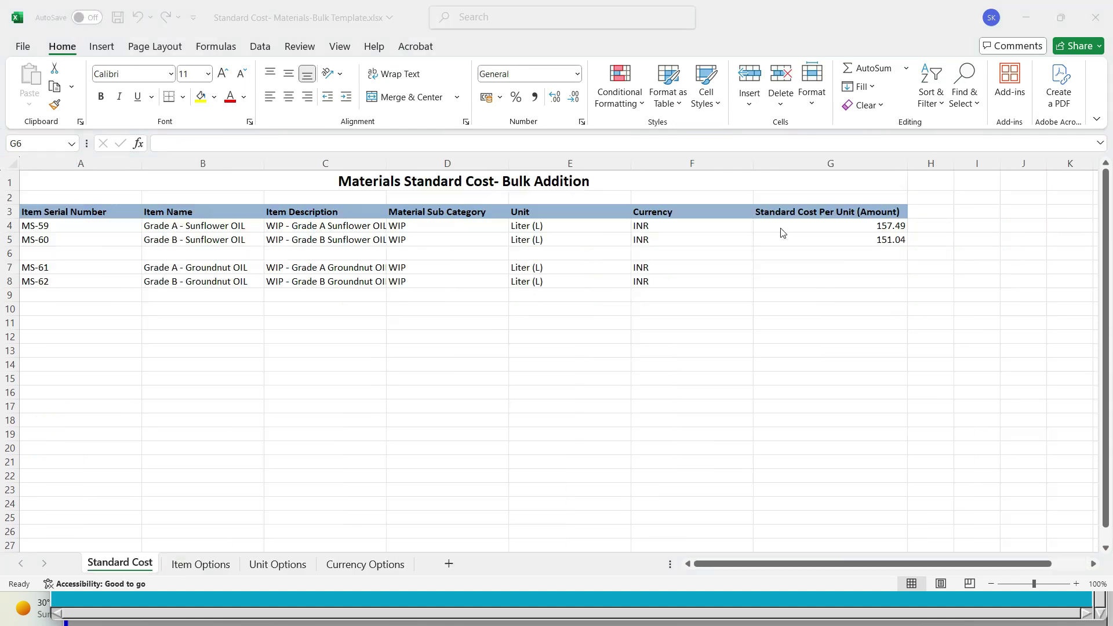
{"action": "key", "text": "Down"}
{"action": "key", "text": "Left"}
{"action": "key", "text": "Right"}
{"action": "key", "text": "alt+Tab"}
{"action": "key", "text": "alt+Tab"}
{"action": "type", "text": "172"}
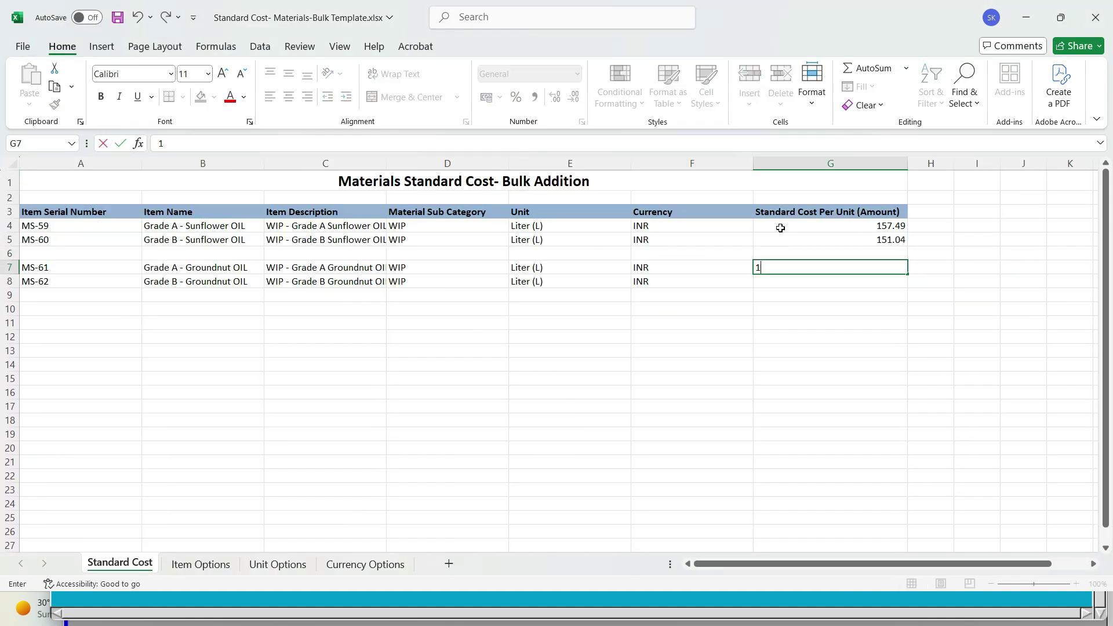
{"action": "key", "text": "Return"}
Look up the MS-62 per unit cost in the manufacturing cost workbook and enter 161.65 as its standard cost per unit
{"action": "key", "text": "alt+Tab"}
{"action": "key", "text": "Down"}
{"action": "key", "text": "alt+Tab"}
{"action": "type", "text": "161."}
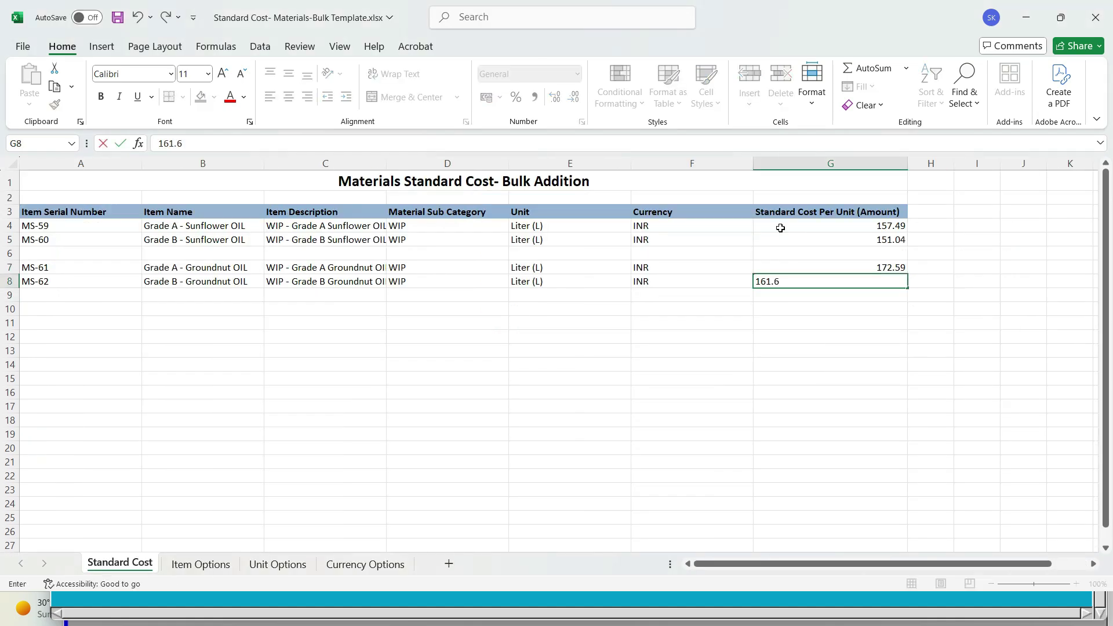
{"action": "type", "text": "65"}
{"action": "key", "text": "Return"}
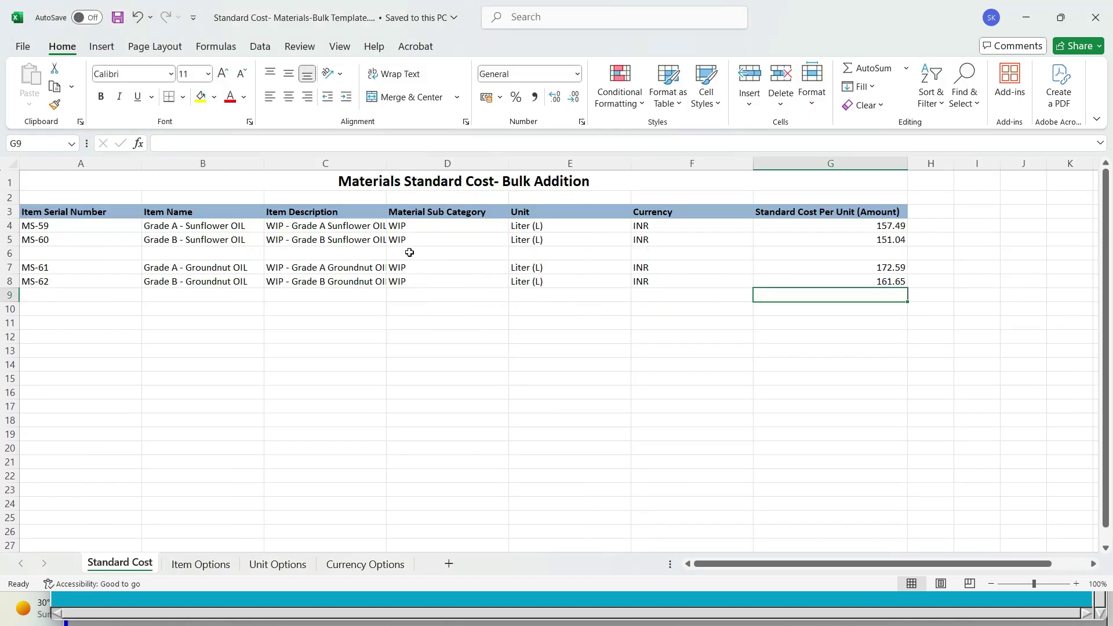
Delete the empty row 6 between the sunflower and groundnut items on the Standard Cost sheet and save the template
{"action": "left_click", "coordinate": [410, 253]}
{"action": "key", "text": "ctrl+minus"}
{"action": "key", "text": "Down"}
{"action": "key", "text": "Return"}
{"action": "key", "text": "ctrl+s"}
Switch to AIS, pull the template data into the April May 24 WIP Cost record and check its attachments list
{"action": "key", "text": "alt+Tab"}
{"action": "key", "text": "alt+Tab"}
{"action": "key", "text": "alt+Tab"}
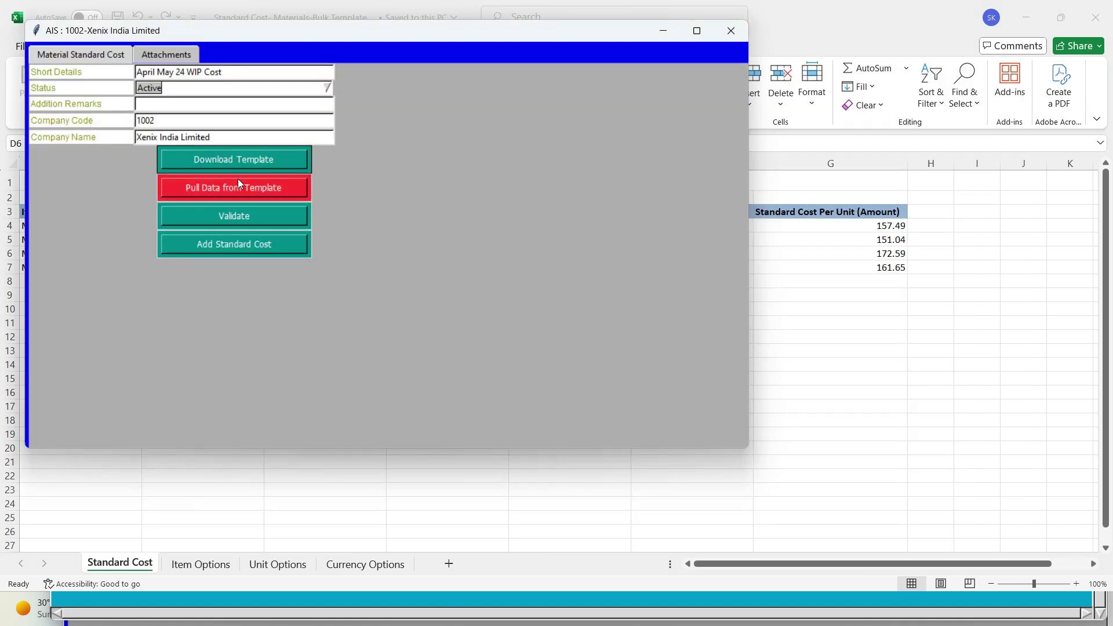
{"action": "left_click", "coordinate": [211, 189]}
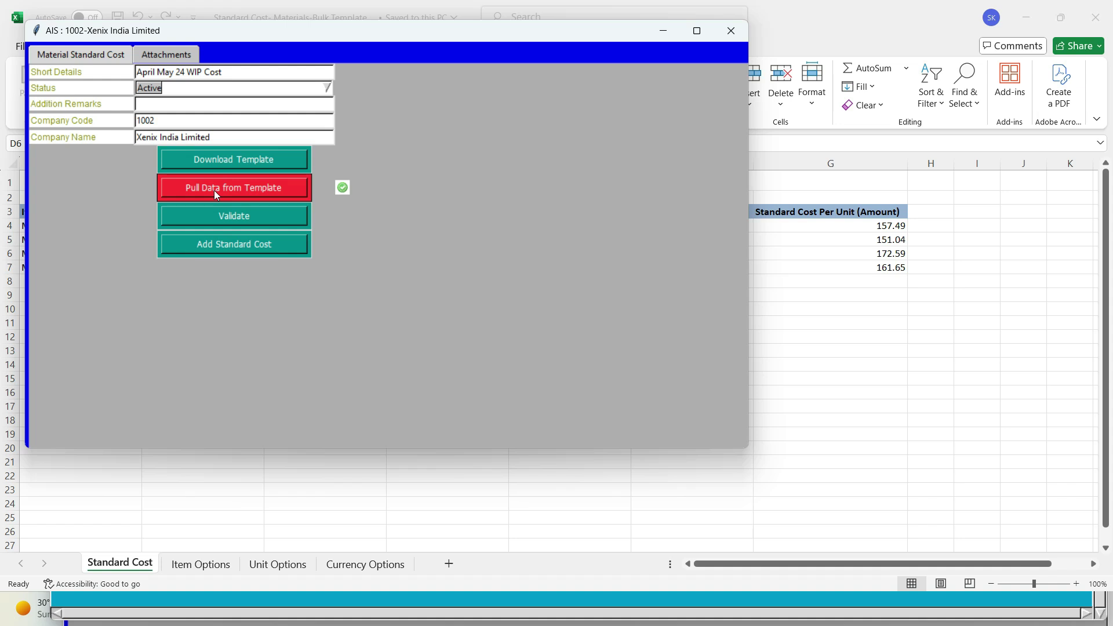
{"action": "left_click", "coordinate": [160, 58]}
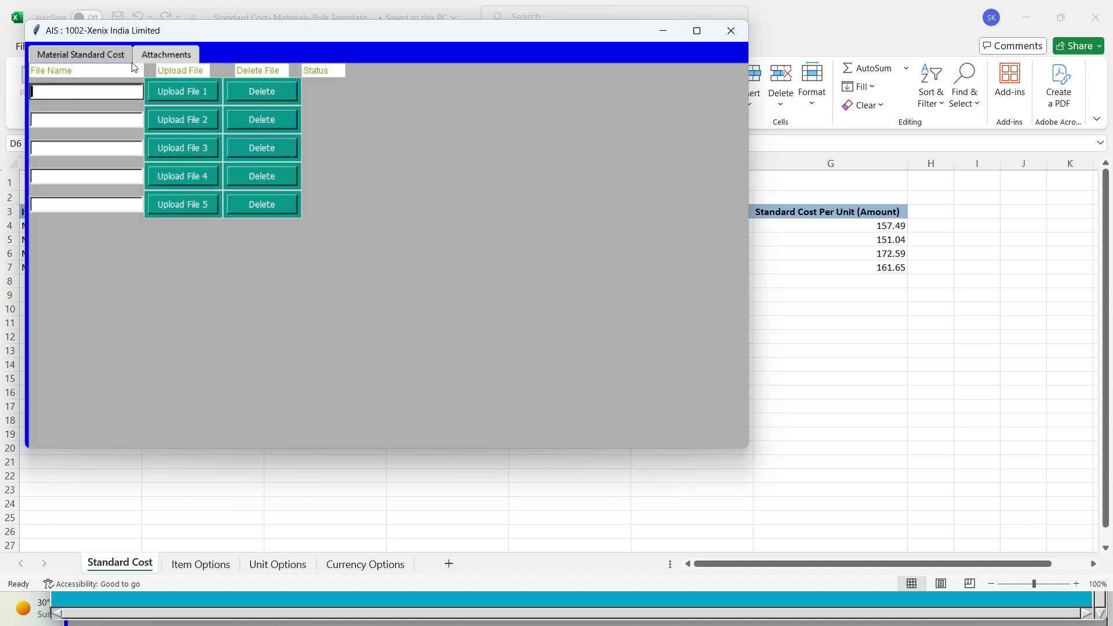
{"action": "left_click", "coordinate": [62, 54]}
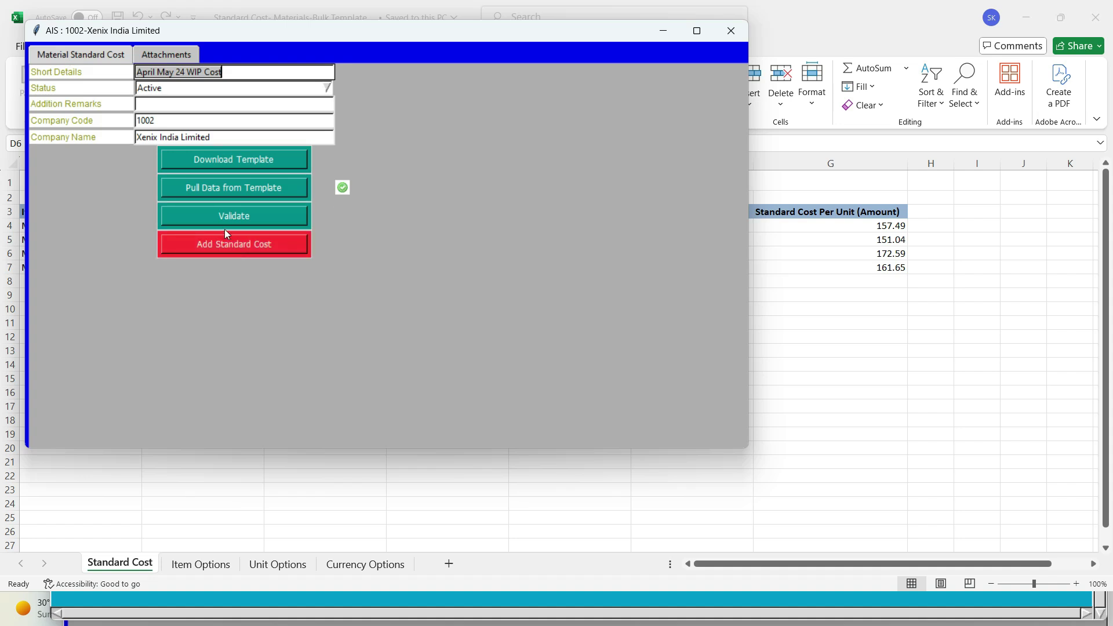
Try to validate the April May 24 WIP Cost record without a supporting file attached
{"action": "left_click", "coordinate": [214, 218]}
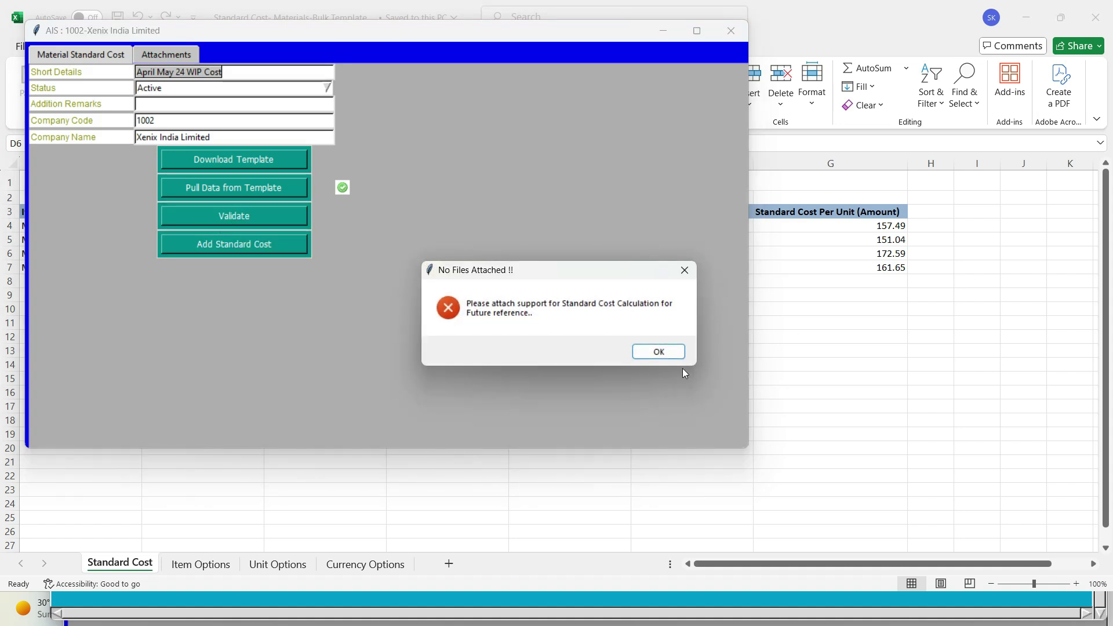
{"action": "left_click", "coordinate": [655, 355]}
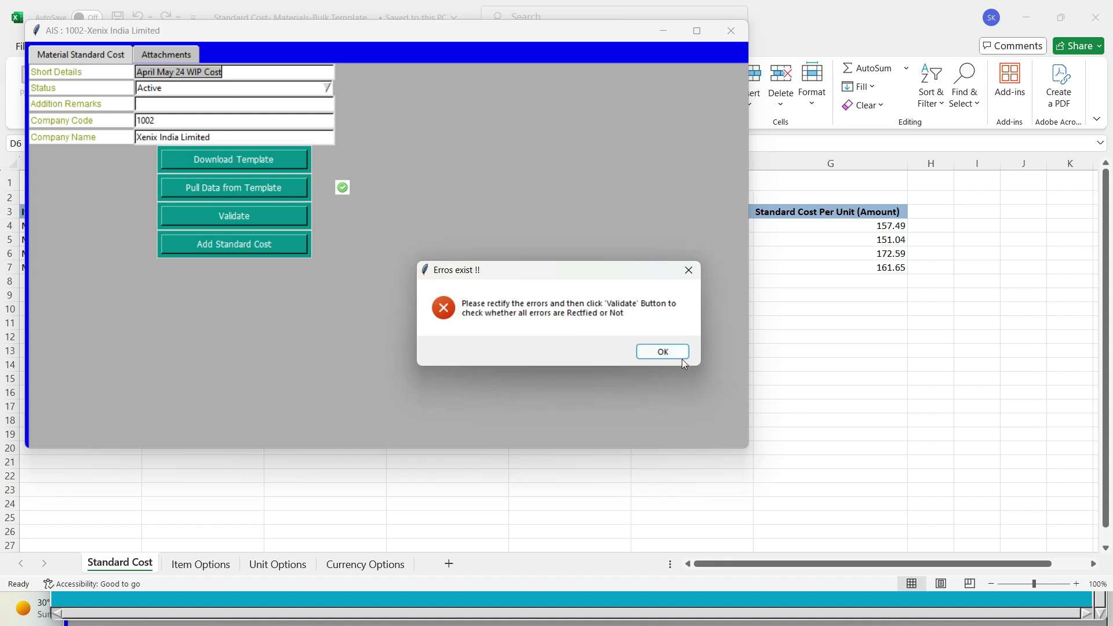
{"action": "left_click", "coordinate": [676, 353]}
Attach April May 2024 Manufacturing Cost working.xlsx as the first supporting file of the standard cost record
{"action": "left_click", "coordinate": [145, 55]}
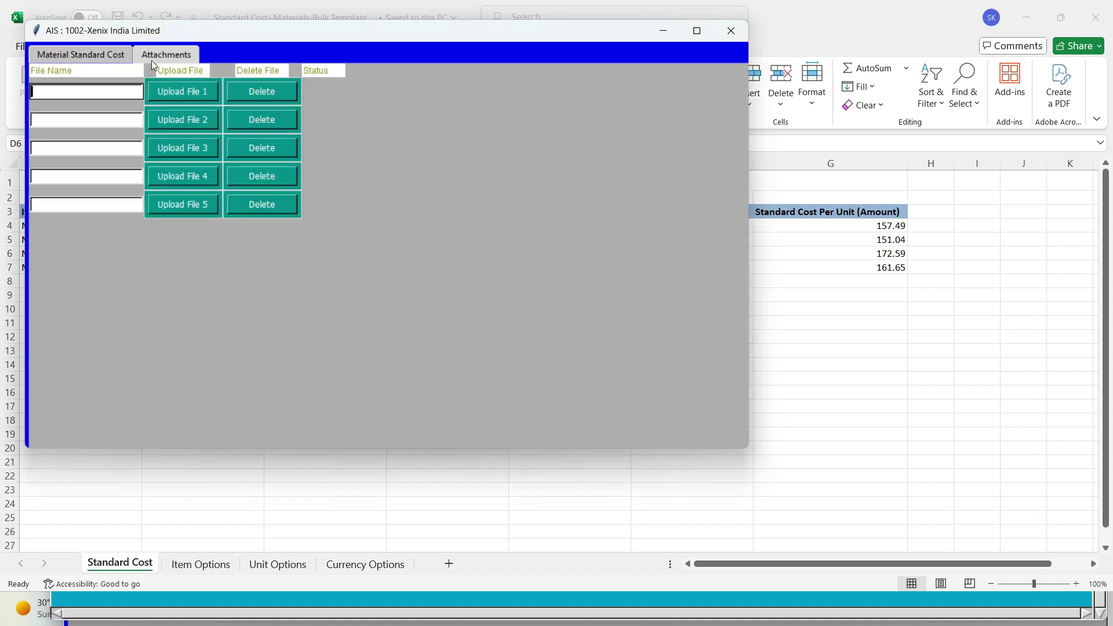
{"action": "left_click", "coordinate": [182, 90]}
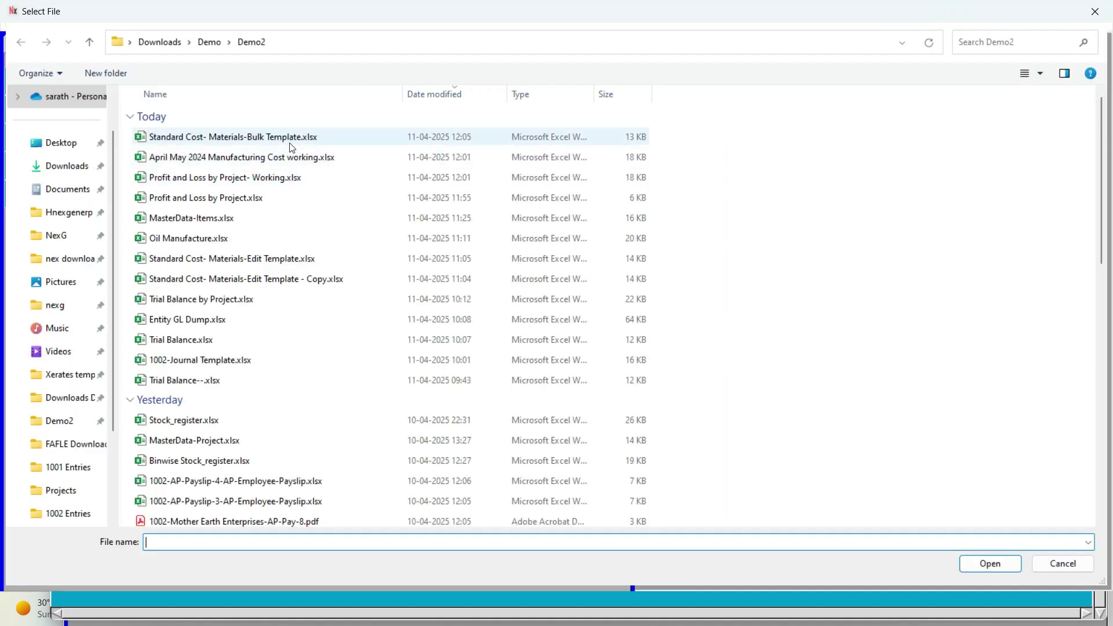
{"action": "left_click", "coordinate": [345, 158]}
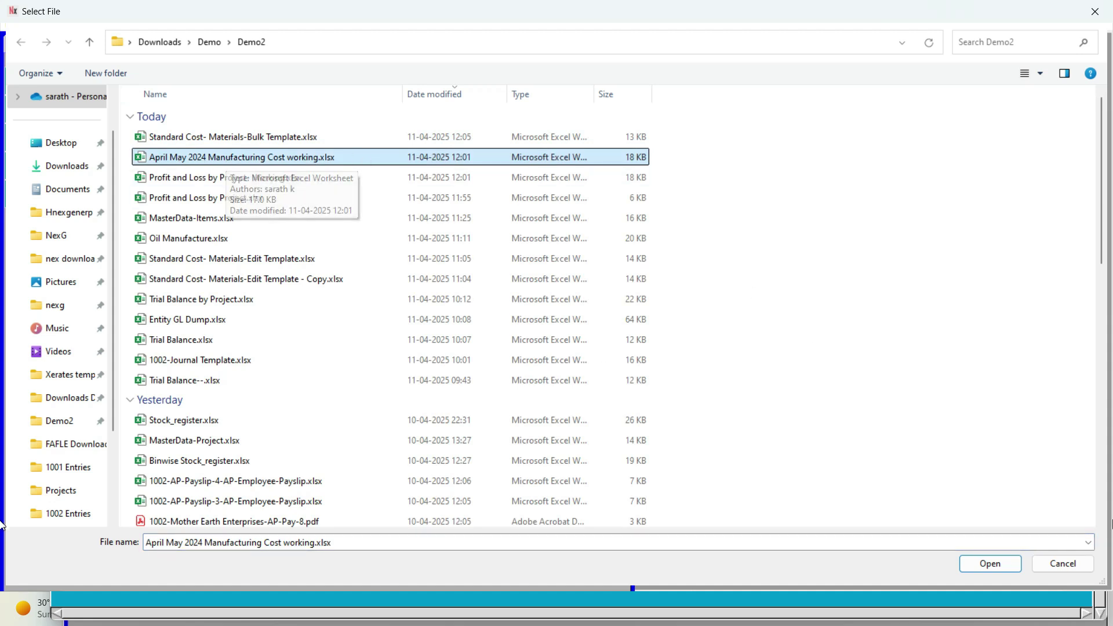
{"action": "left_click", "coordinate": [976, 564]}
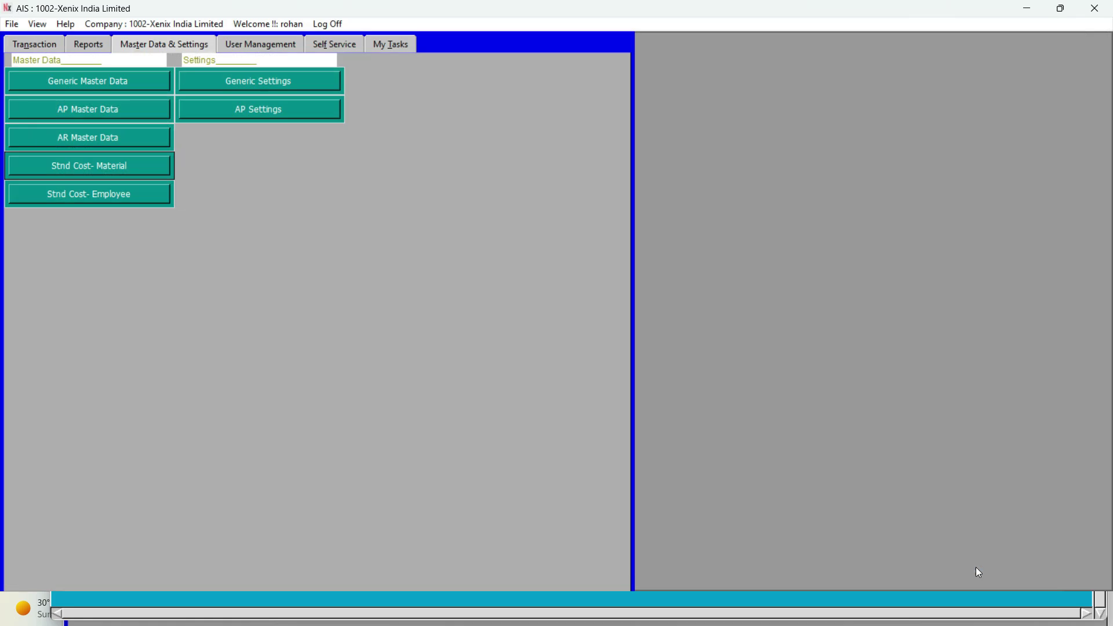
Validate the April May 24 WIP Cost record and submit its standard cost addition request
{"action": "left_click", "coordinate": [69, 51]}
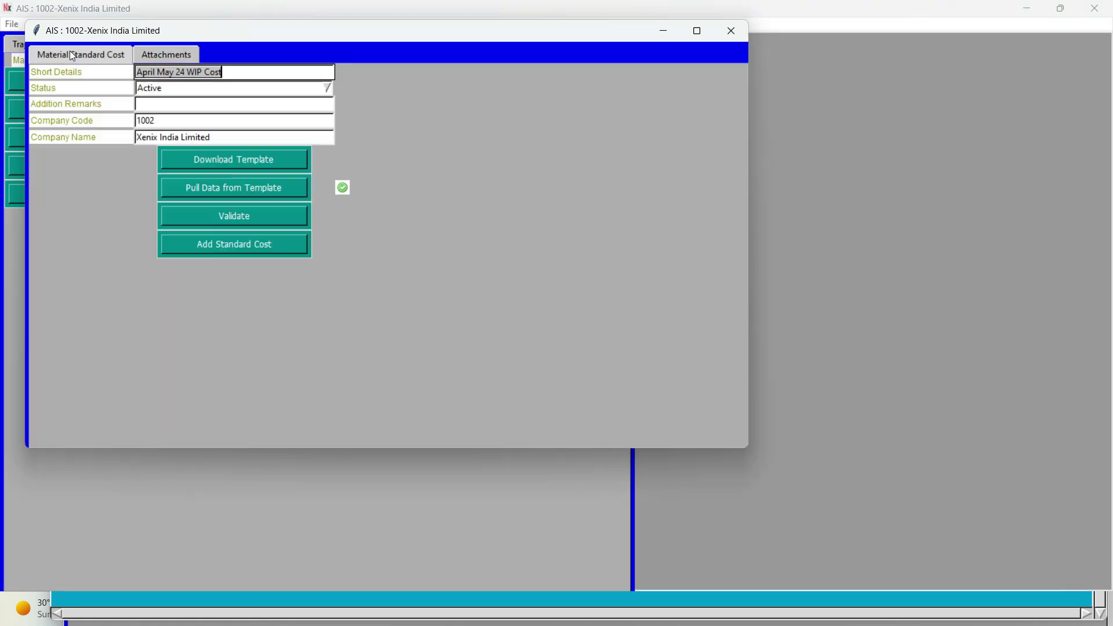
{"action": "left_click", "coordinate": [238, 226]}
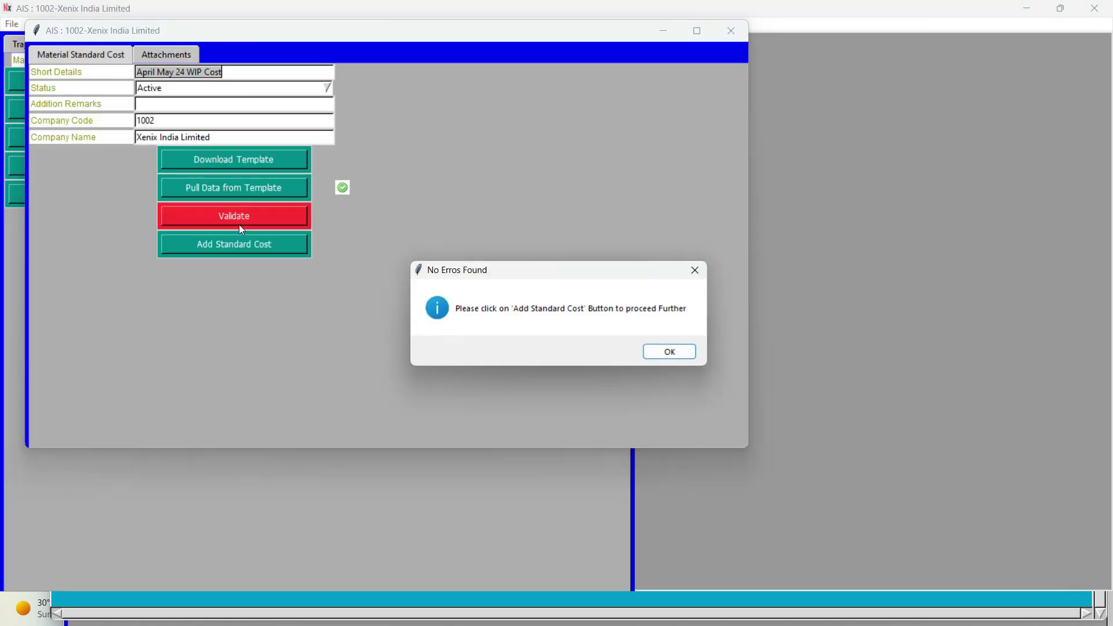
{"action": "left_click", "coordinate": [667, 352]}
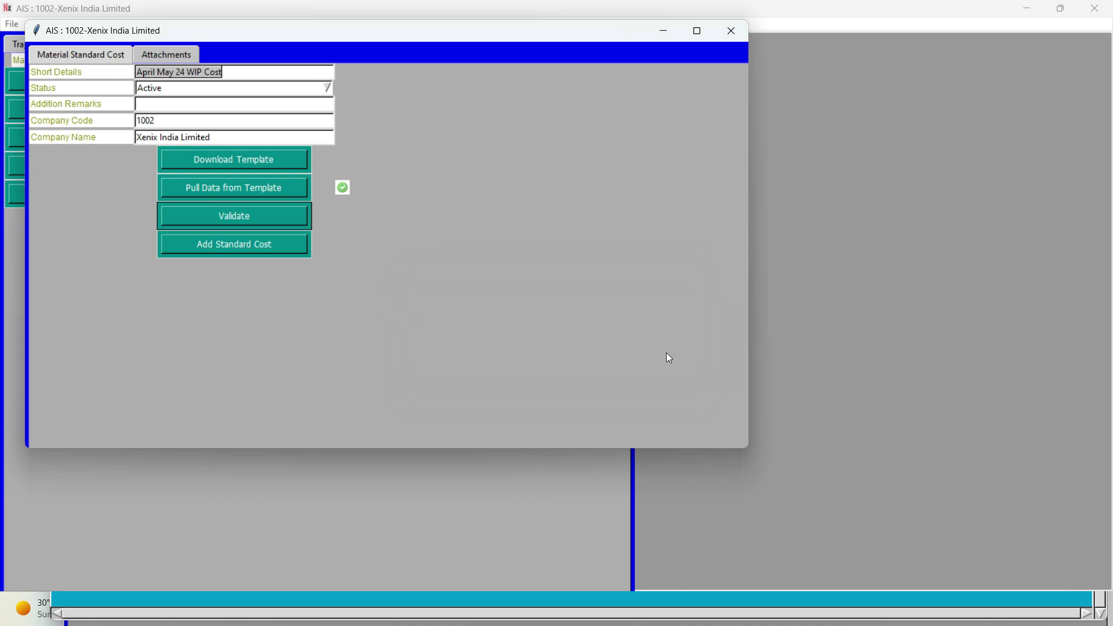
{"action": "left_click", "coordinate": [222, 254]}
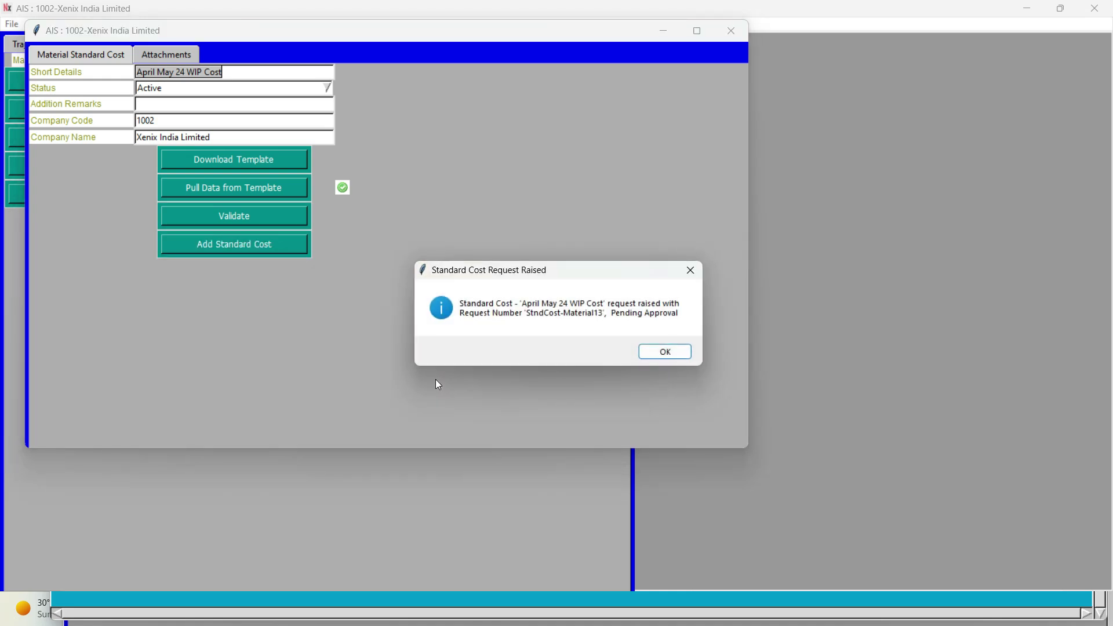
{"action": "left_click", "coordinate": [673, 355]}
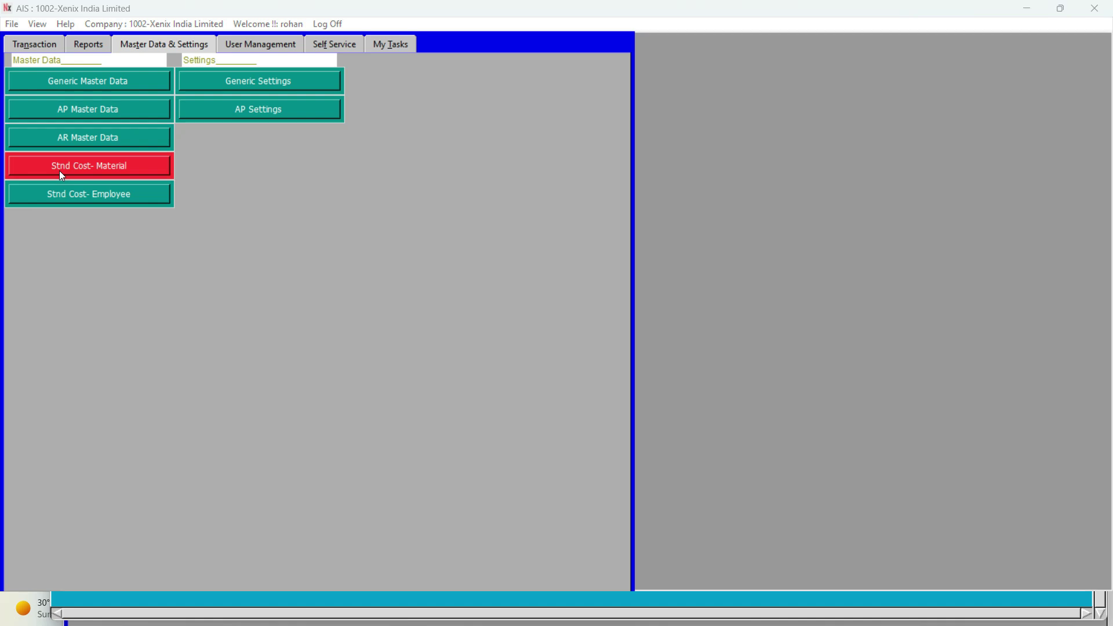
Review the project costs and per-item calculation in the manufacturing cost workbook and the blank WIP cost layout in Book1
{"action": "key", "text": "alt+Tab"}
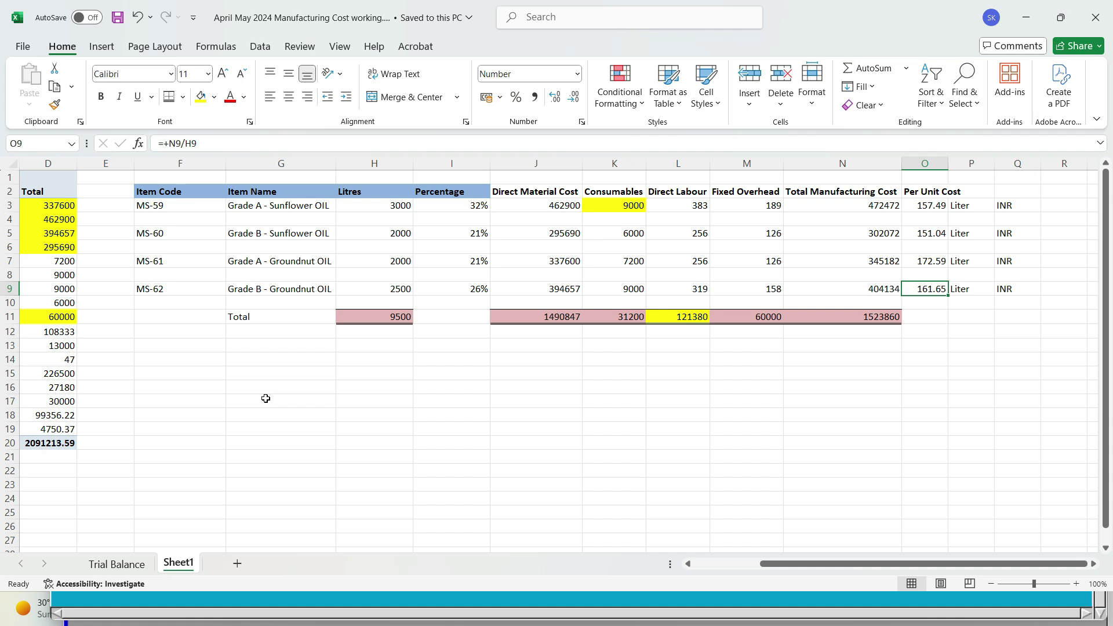
{"action": "scroll", "coordinate": [265, 398], "scroll_direction": "left", "scroll_amount": 4}
{"action": "scroll", "coordinate": [270, 396], "scroll_direction": "right", "scroll_amount": 2}
{"action": "key", "text": "alt+Tab"}
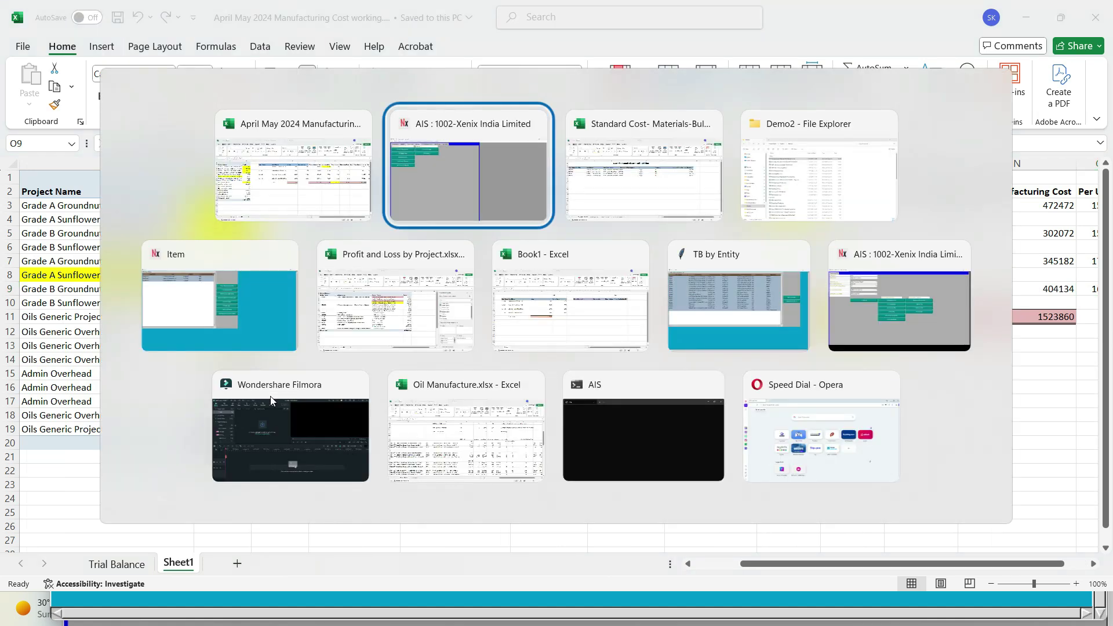
{"action": "key", "text": "alt+Tab"}
{"action": "key", "text": "alt+Tab"}
{"action": "key", "text": "alt+Tab"}
{"action": "key", "text": "alt+Tab"}
{"action": "key", "text": "alt+Tab"}
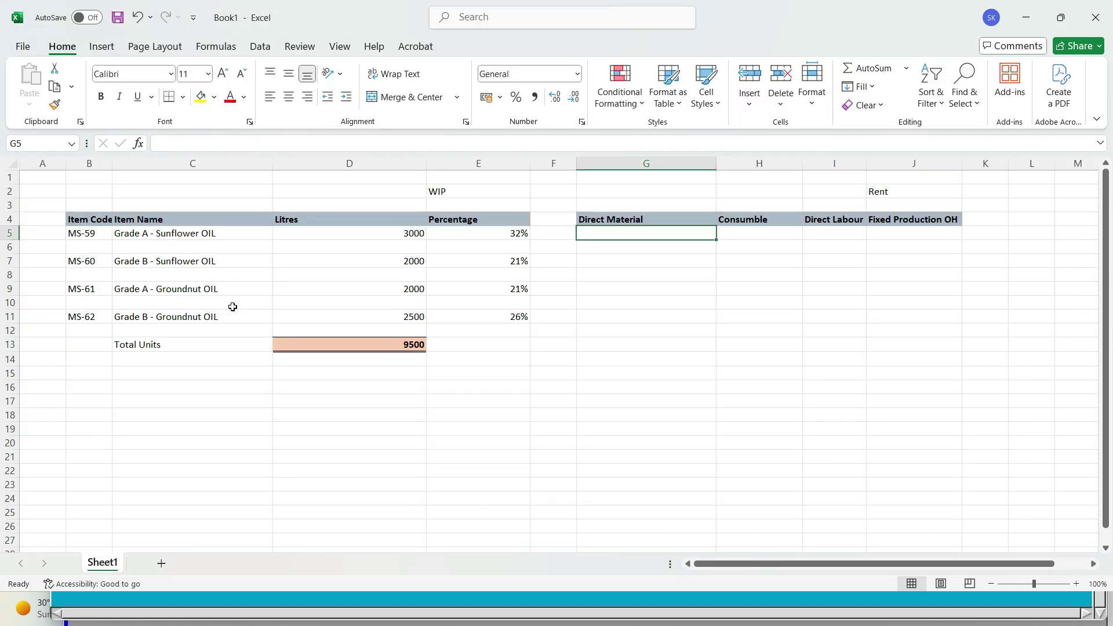
{"action": "key", "text": "alt+Tab"}
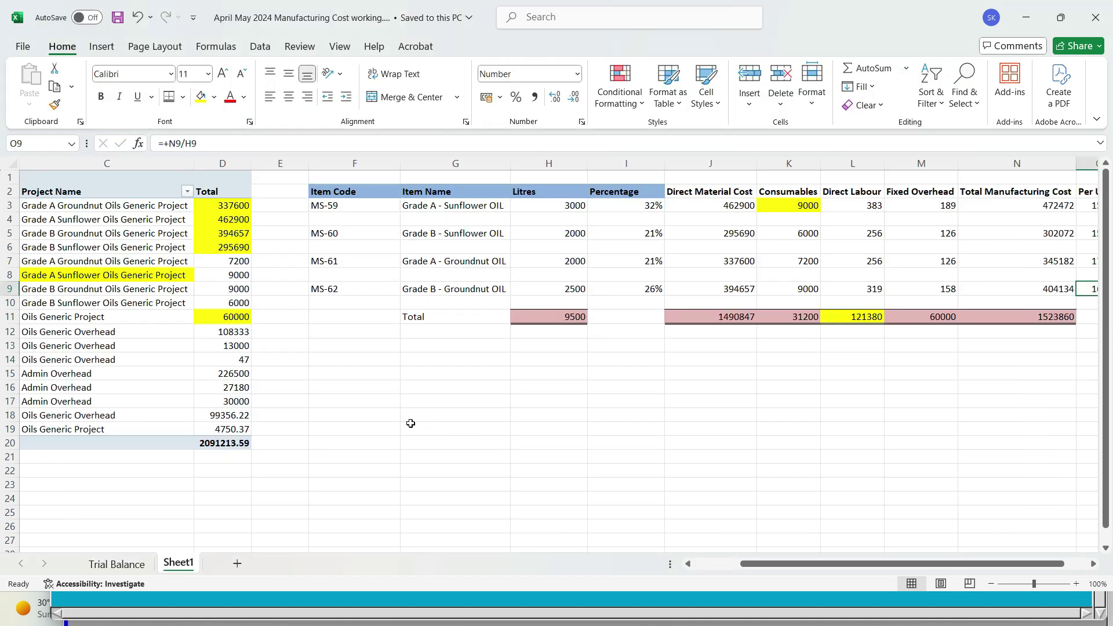
{"action": "scroll", "coordinate": [402, 421], "scroll_direction": "left", "scroll_amount": 2}
{"action": "scroll", "coordinate": [402, 421], "scroll_direction": "left", "scroll_amount": 2}
Open the Entity Level P&L report options in AIS and return to the ledger cost table in the manufacturing cost workbook
{"action": "key", "text": "alt+Tab"}
{"action": "key", "text": "alt+Tab"}
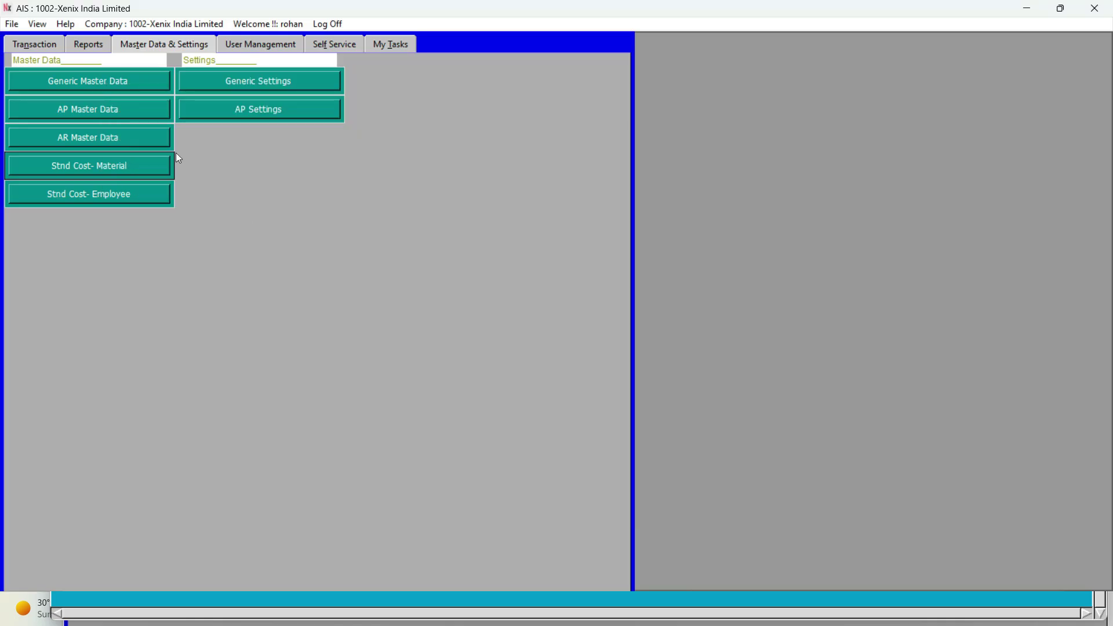
{"action": "left_click", "coordinate": [88, 45]}
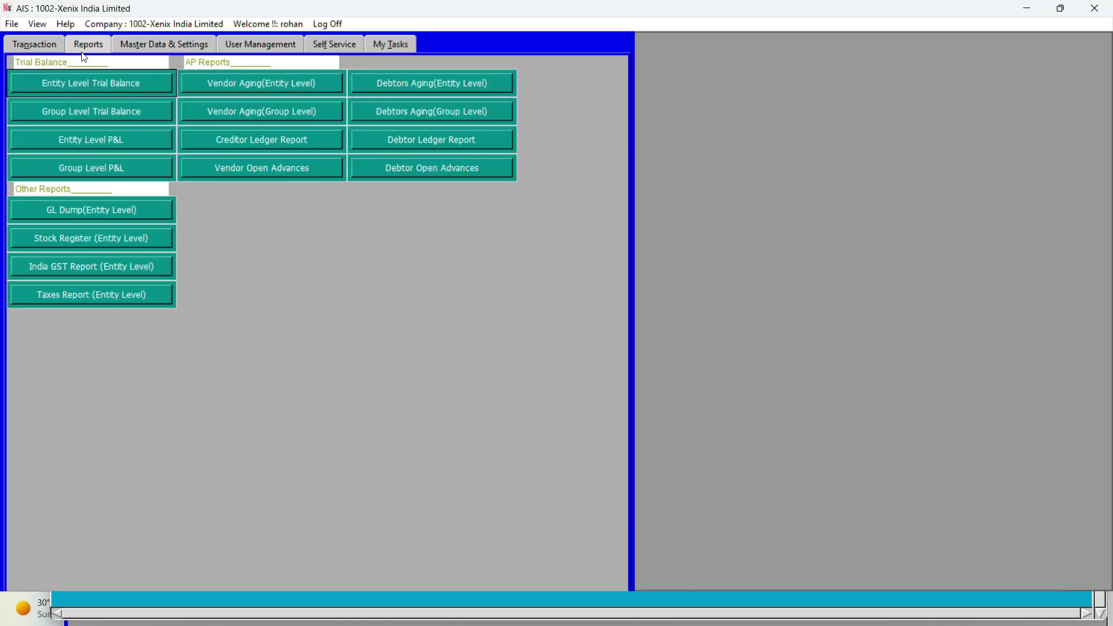
{"action": "left_click", "coordinate": [71, 142]}
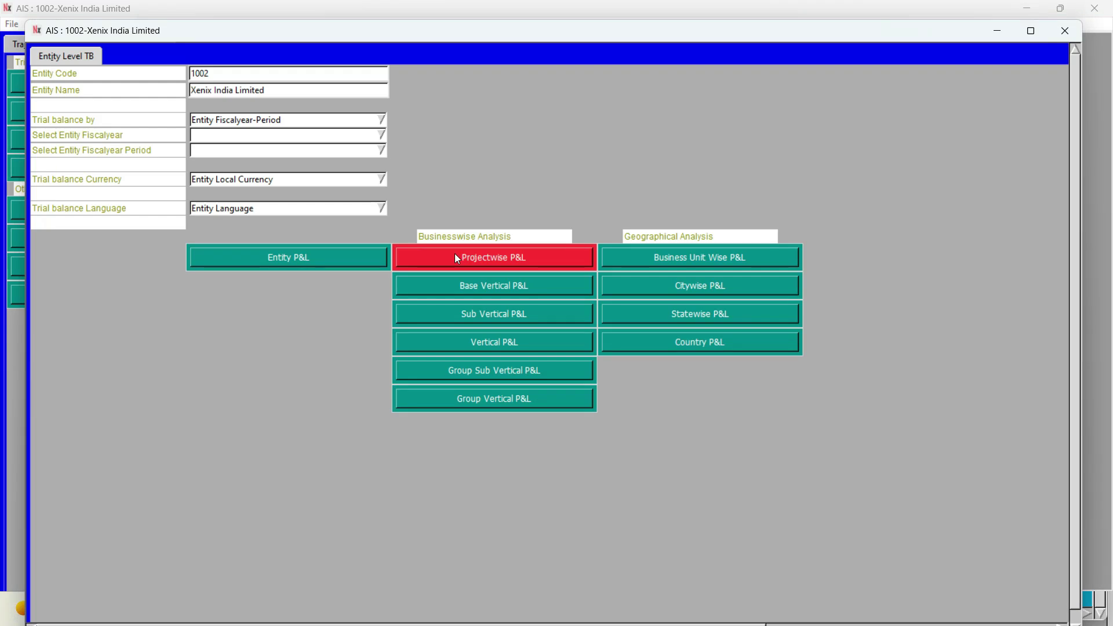
{"action": "key", "text": "alt+Tab"}
{"action": "key", "text": "alt+Tab"}
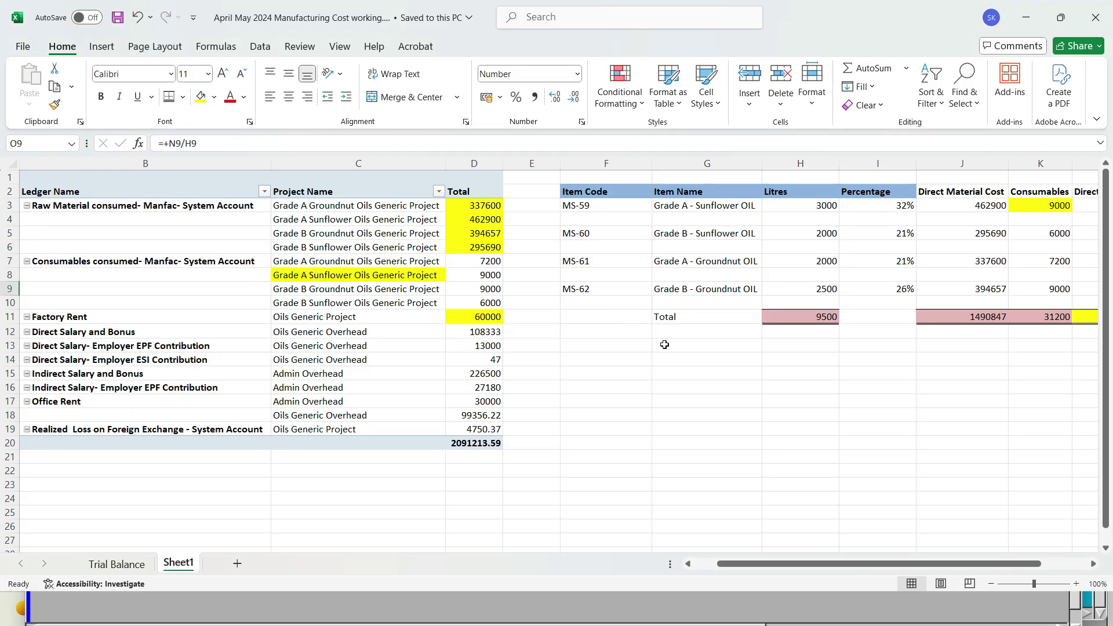
Examine each oil's cost components, total manufacturing cost and per unit cost in the manufacturing cost workbook
{"action": "scroll", "coordinate": [665, 344], "scroll_direction": "right", "scroll_amount": 5}
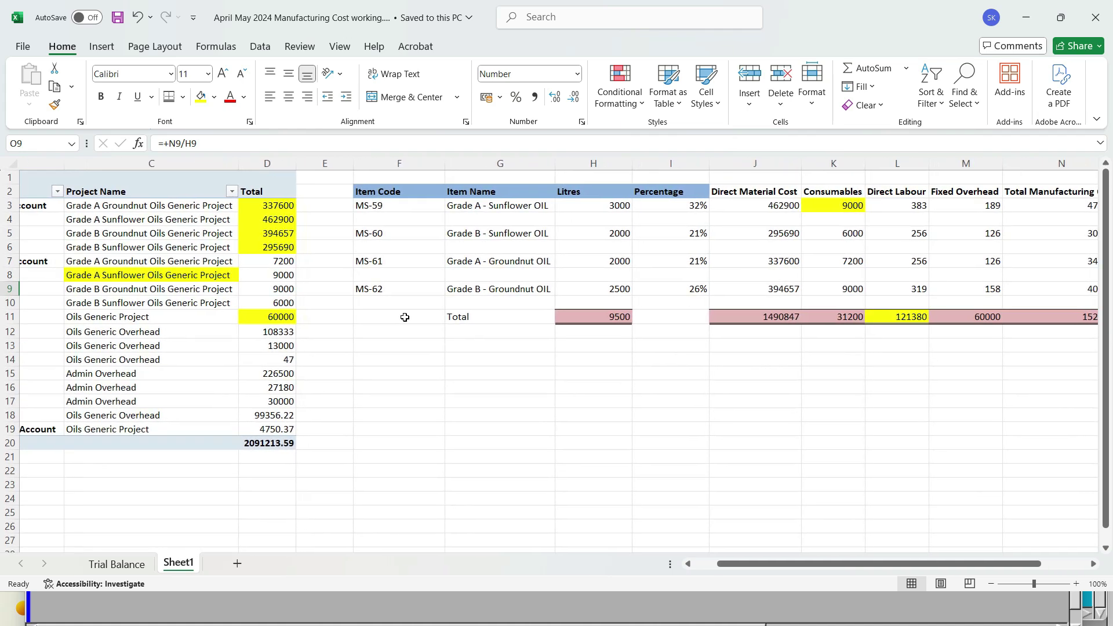
{"action": "scroll", "coordinate": [404, 317], "scroll_direction": "right", "scroll_amount": 1}
{"action": "scroll", "coordinate": [533, 377], "scroll_direction": "right", "scroll_amount": 3}
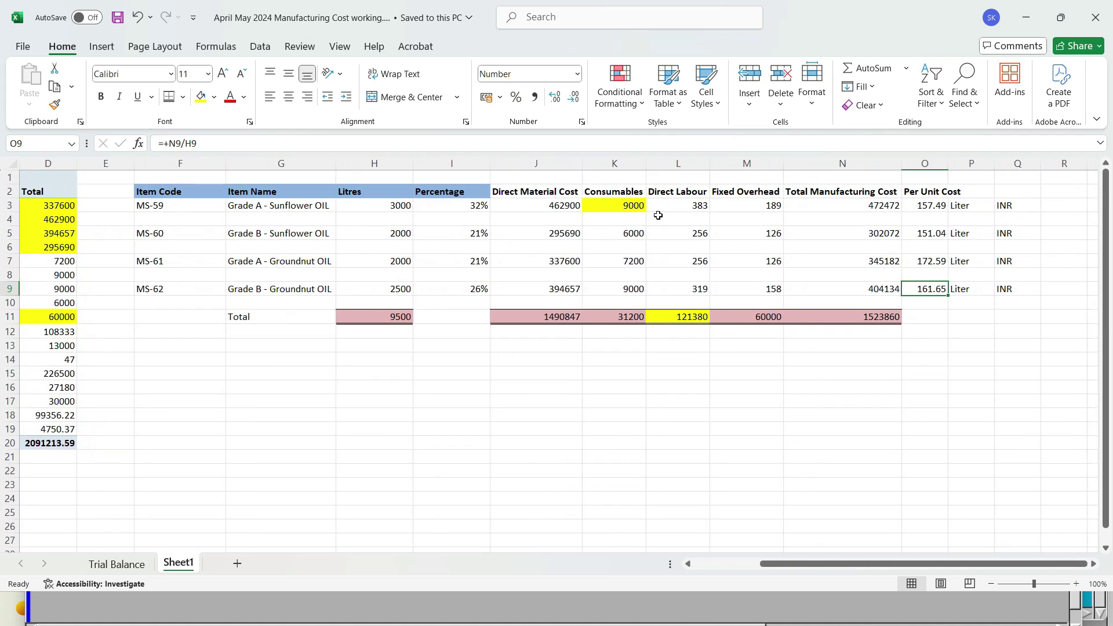
{"action": "scroll", "coordinate": [717, 221], "scroll_direction": "right", "scroll_amount": 2}
{"action": "scroll", "coordinate": [717, 221], "scroll_direction": "right", "scroll_amount": 1}
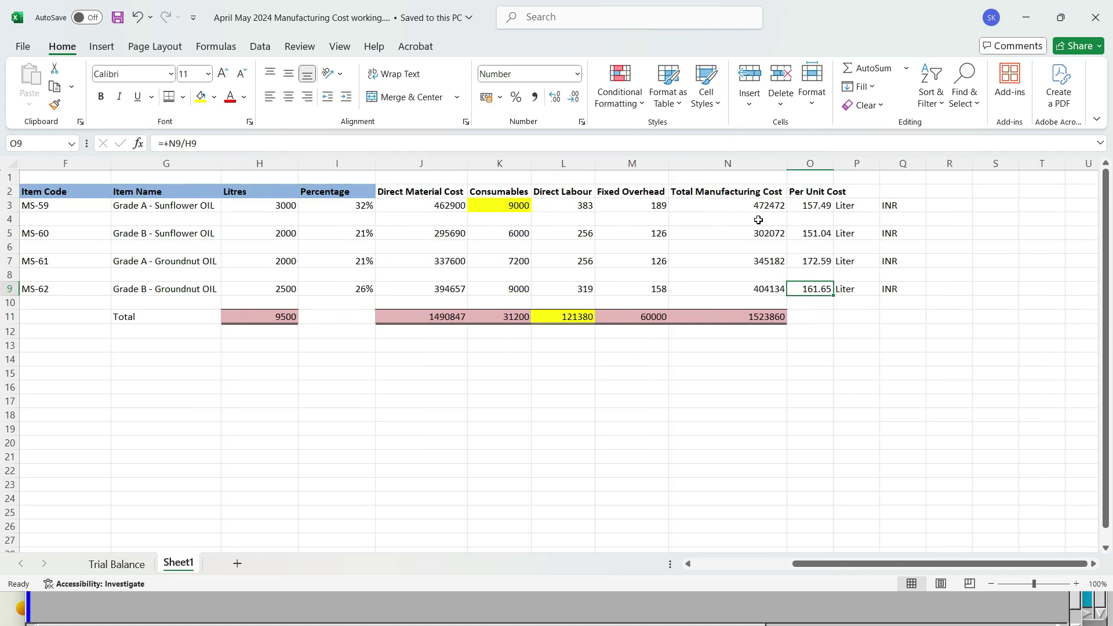
Switch to AIS, list the pending material standard cost requests and select the April May 24 WIP Cost request
{"action": "key", "text": "alt+Tab"}
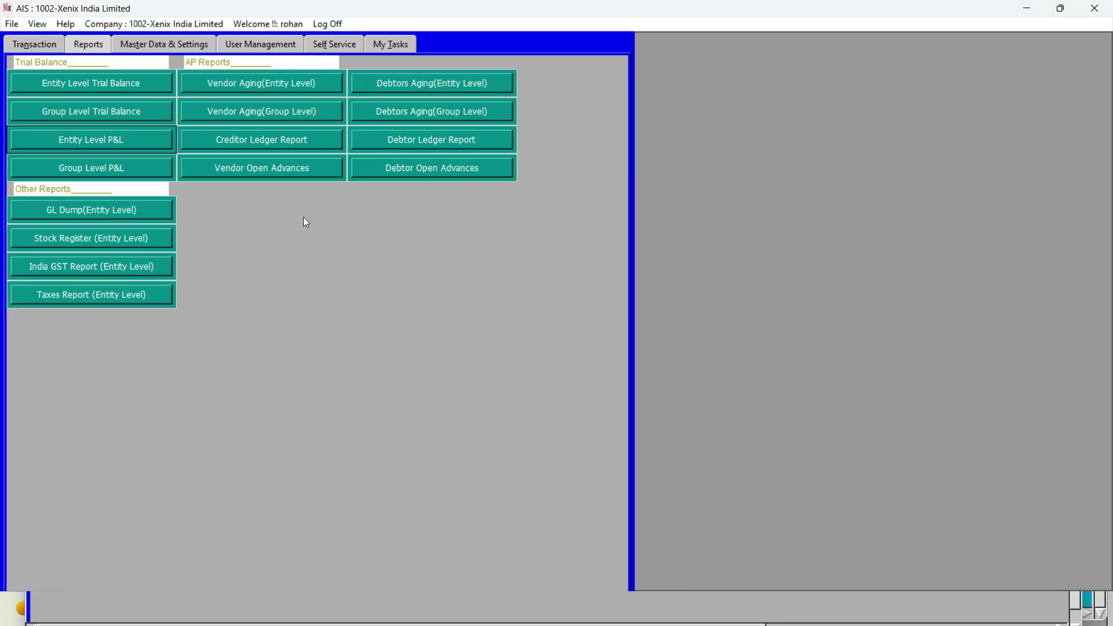
{"action": "left_click", "coordinate": [152, 43]}
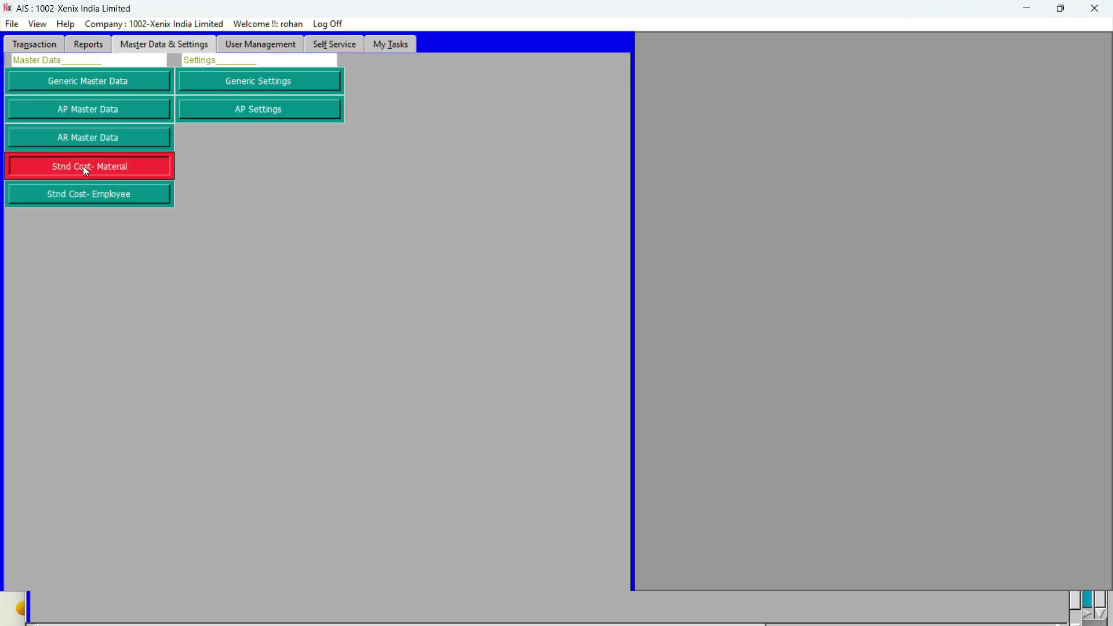
{"action": "left_click", "coordinate": [86, 169]}
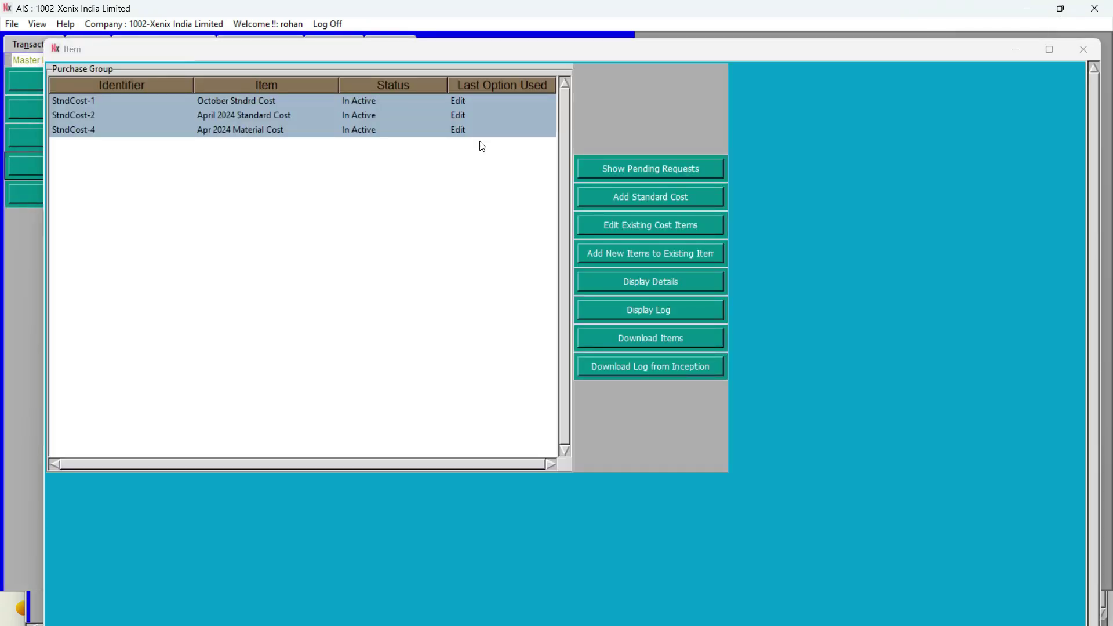
{"action": "left_click", "coordinate": [601, 168]}
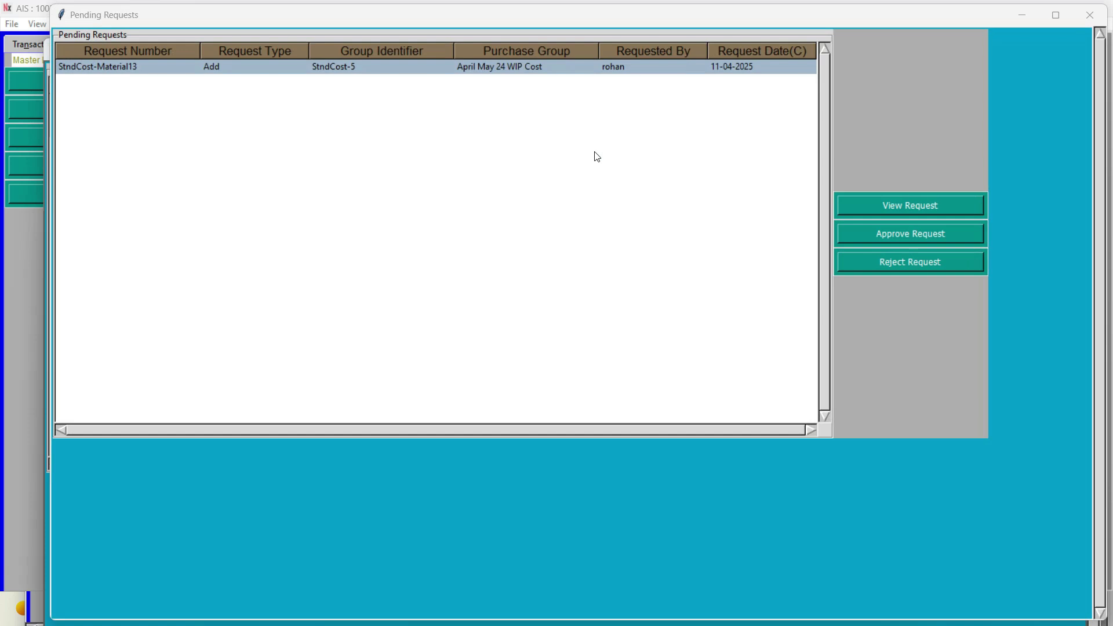
{"action": "left_click", "coordinate": [491, 72]}
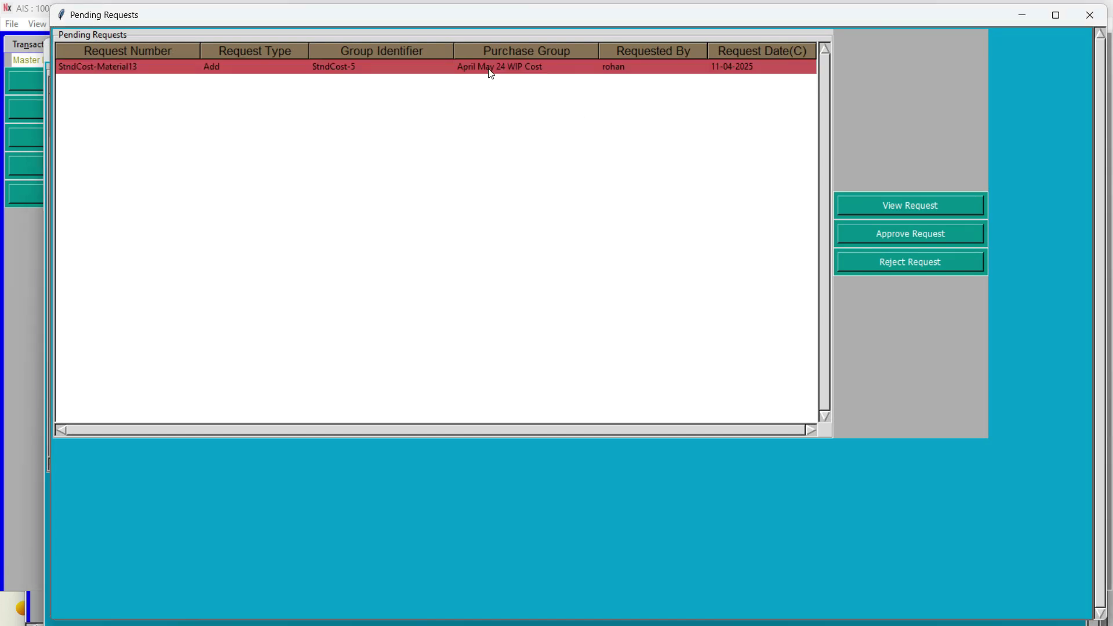